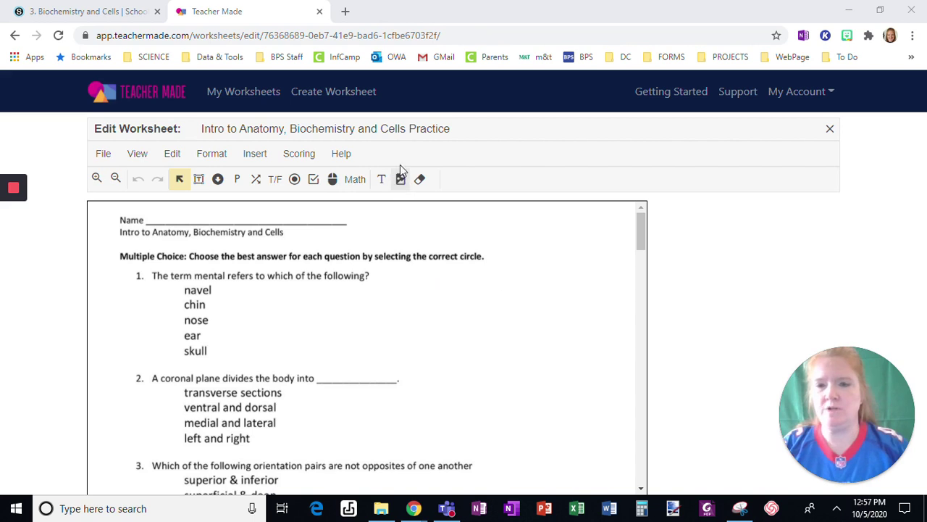
Step: Start a new worksheet titled 'Intro to Anatomy, Biochemistry and Cells Practice 2' by reusing the earlier title
{"action": "left_click", "coordinate": [250, 94]}
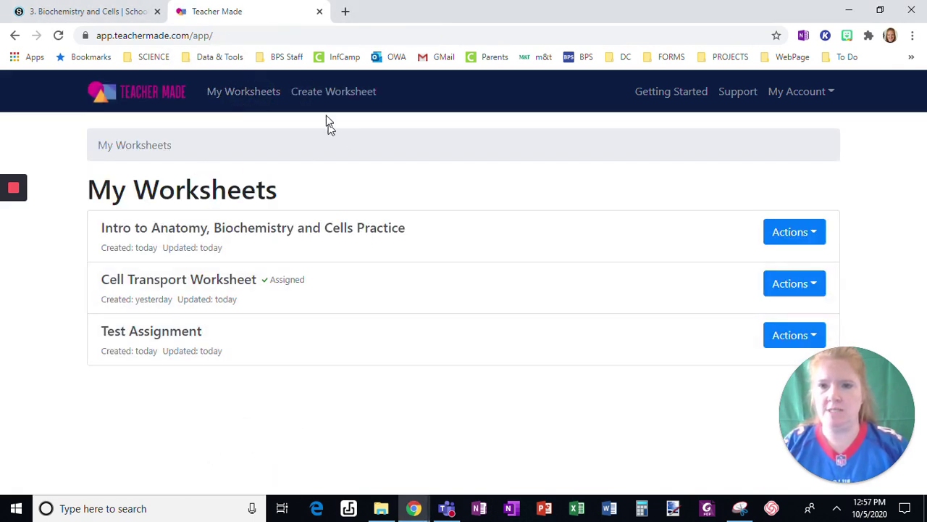
{"action": "left_click", "coordinate": [326, 99]}
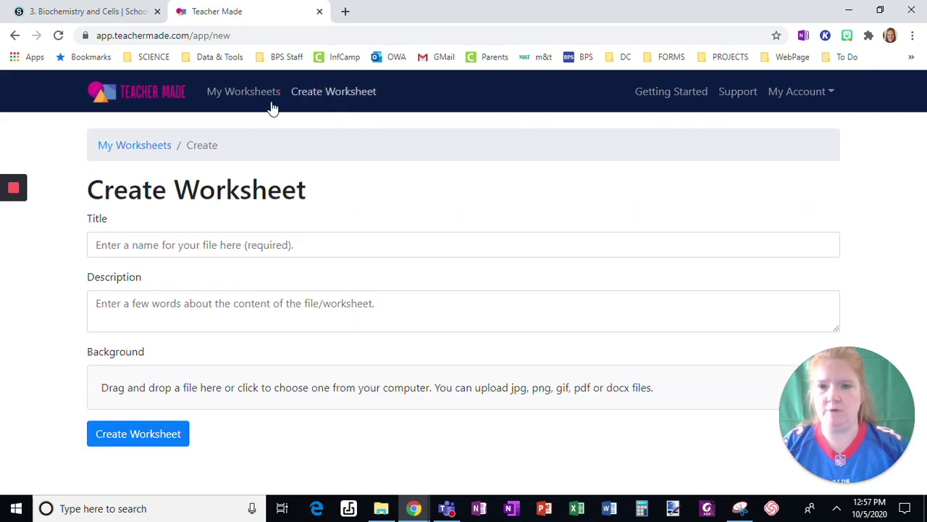
{"action": "left_click", "coordinate": [191, 247]}
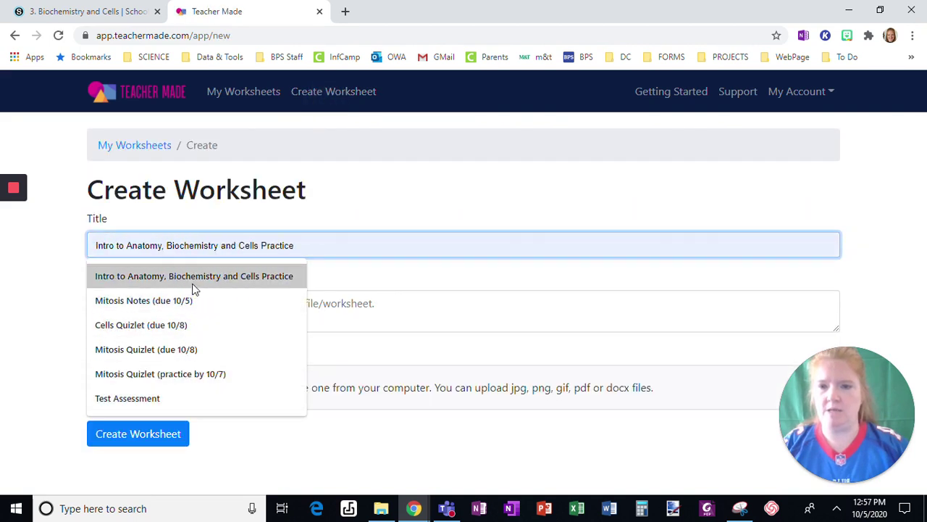
{"action": "left_click", "coordinate": [193, 279]}
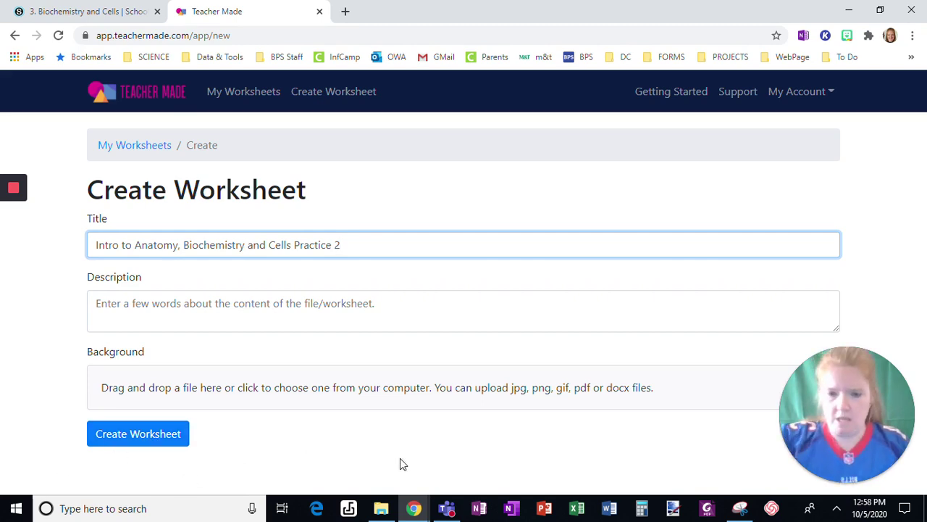
Step: Drag the Intro to Anatomy, Biochem, Cells, Practice (1) PDF from Downloads onto the Background drop zone
{"action": "left_click", "coordinate": [381, 508]}
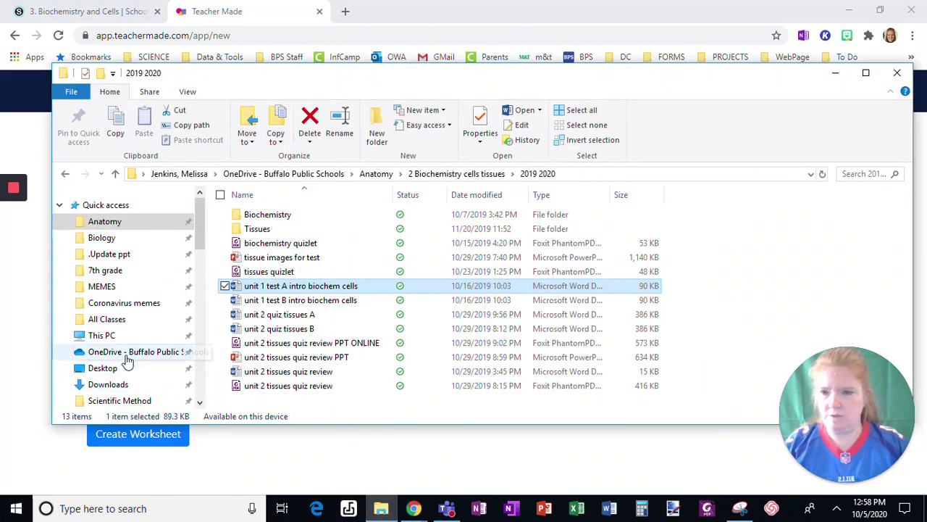
{"action": "left_click", "coordinate": [112, 384]}
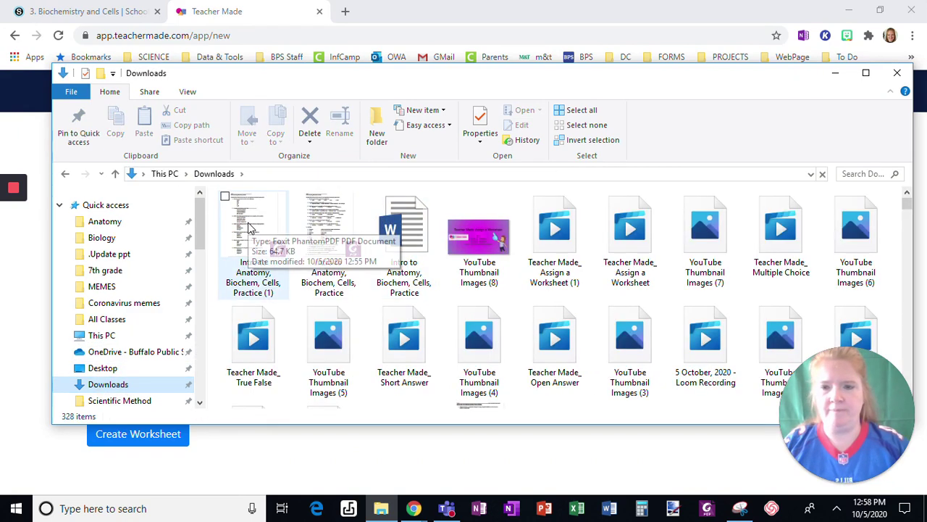
{"action": "left_click_drag", "start_coordinate": [379, 73], "coordinate": [832, 102]}
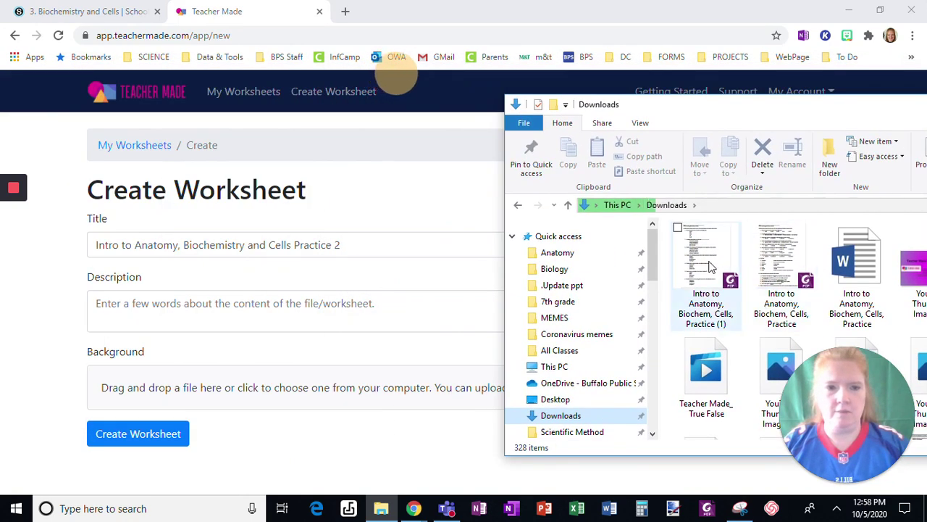
{"action": "left_click_drag", "start_coordinate": [707, 265], "coordinate": [191, 384]}
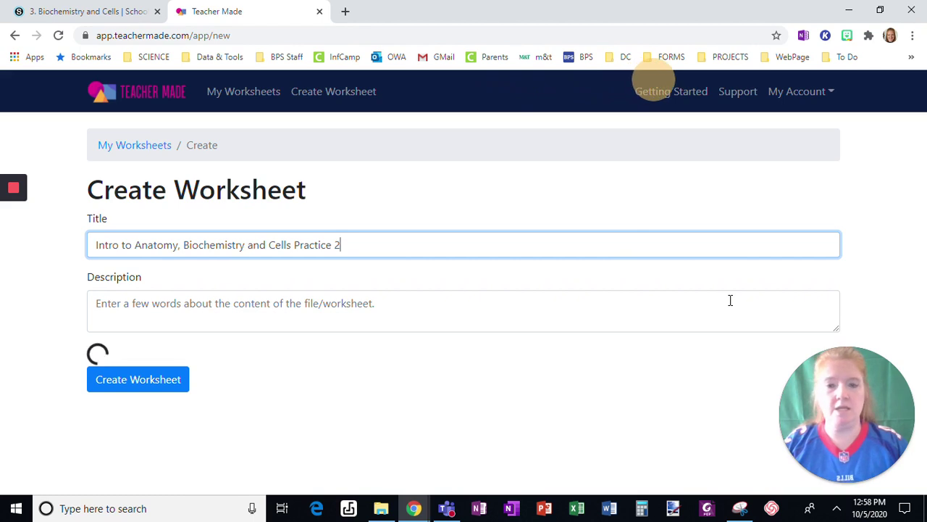
Step: Keep all three PDF page thumbnails selected and create the worksheet
{"action": "scroll", "coordinate": [720, 307], "scroll_direction": "down", "scroll_amount": 1}
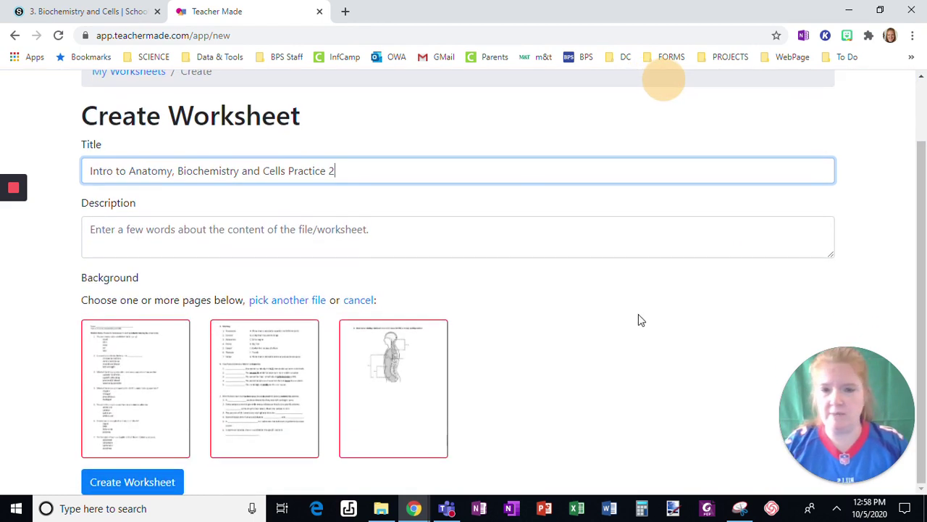
{"action": "left_click", "coordinate": [375, 380]}
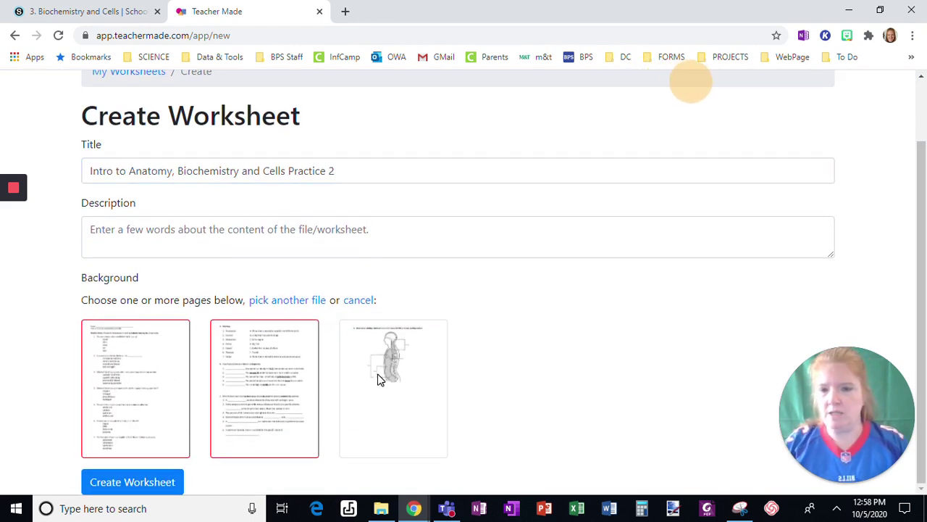
{"action": "left_click", "coordinate": [369, 381]}
{"action": "left_click", "coordinate": [279, 381]}
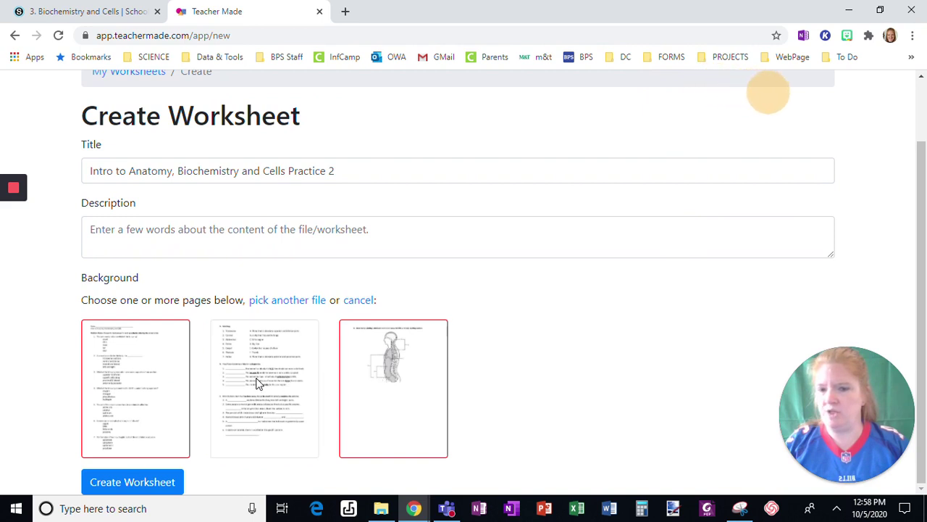
{"action": "left_click", "coordinate": [258, 383]}
{"action": "left_click", "coordinate": [136, 384]}
{"action": "left_click", "coordinate": [136, 384]}
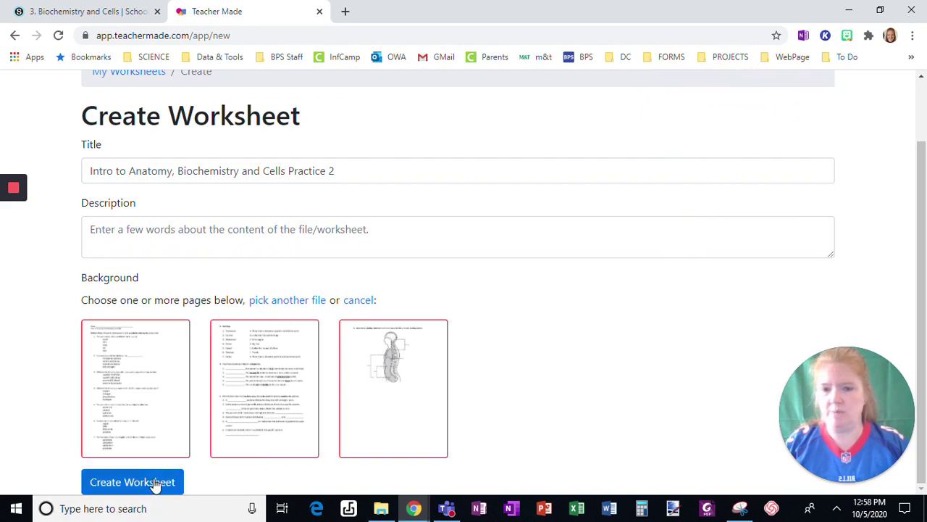
{"action": "left_click", "coordinate": [153, 482]}
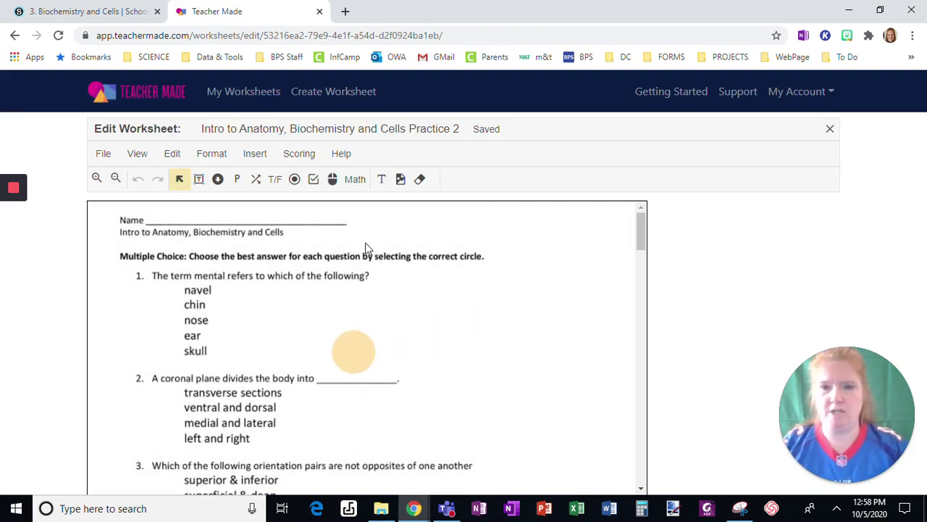
Step: Draw a text box beside the Name line at the top of the worksheet
{"action": "left_click", "coordinate": [261, 156]}
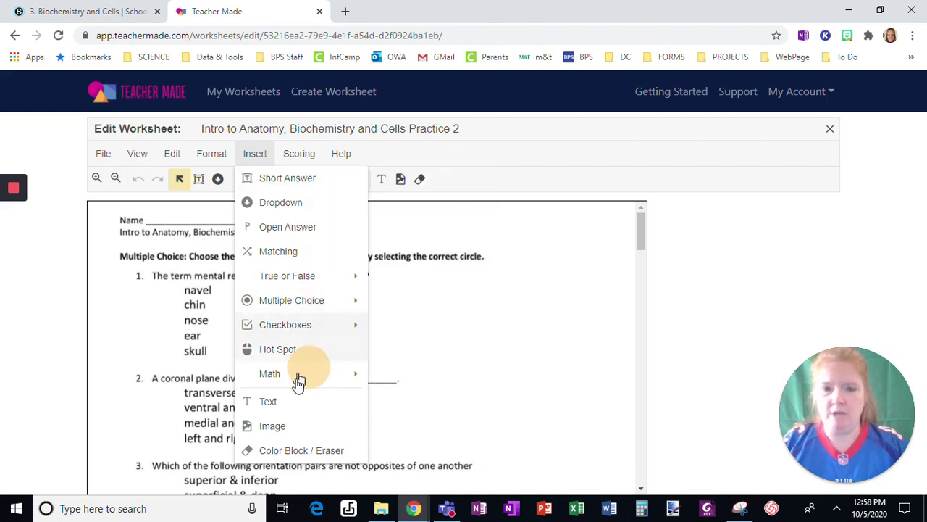
{"action": "left_click", "coordinate": [268, 401]}
{"action": "left_click_drag", "start_coordinate": [380, 210], "coordinate": [591, 236]}
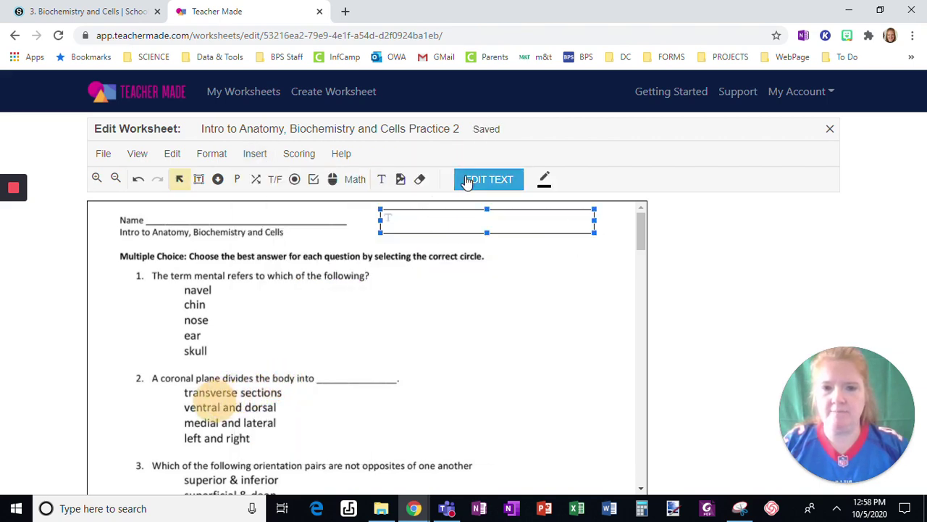
Step: Enter 'Please Type Your Name On The Line.' in bold red text and narrow the box to fit
{"action": "left_click", "coordinate": [481, 180]}
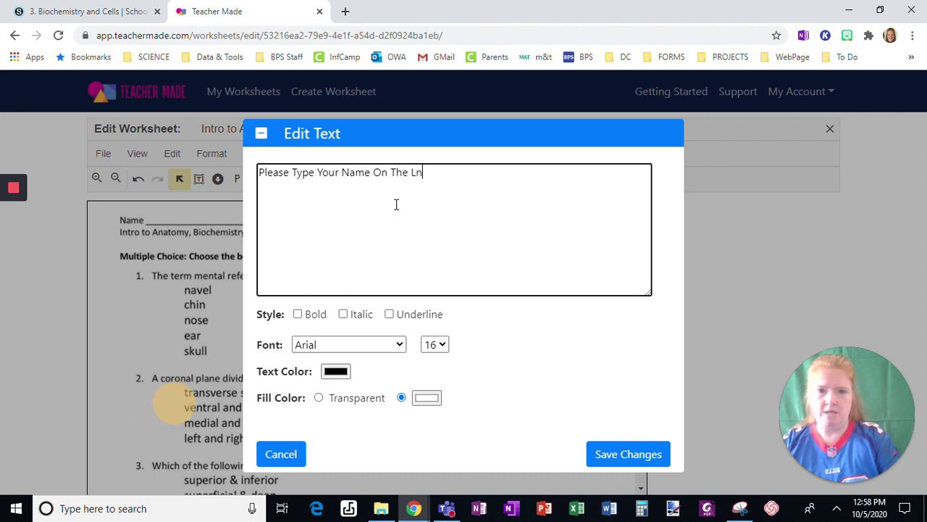
{"action": "left_click", "coordinate": [297, 315]}
{"action": "left_click", "coordinate": [337, 372]}
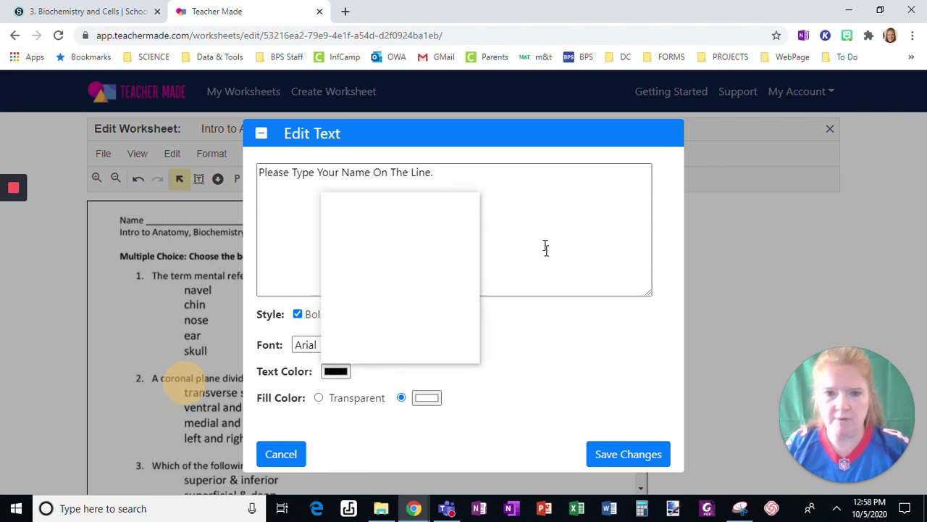
{"action": "left_click", "coordinate": [472, 199]}
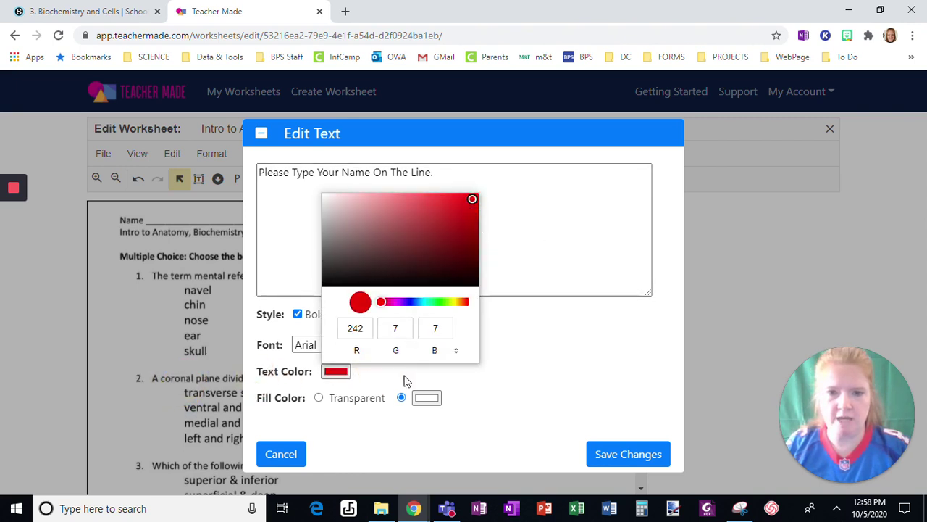
{"action": "left_click", "coordinate": [627, 458]}
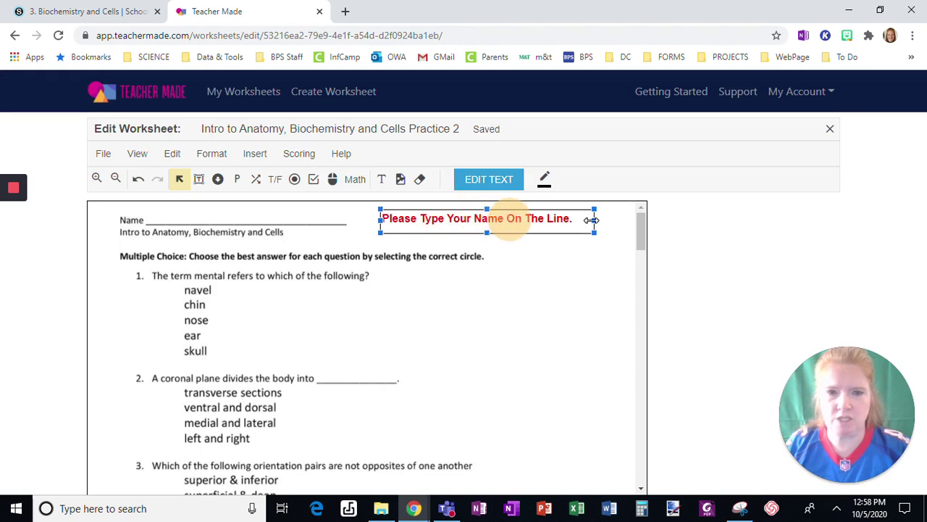
{"action": "left_click_drag", "start_coordinate": [594, 219], "coordinate": [581, 219]}
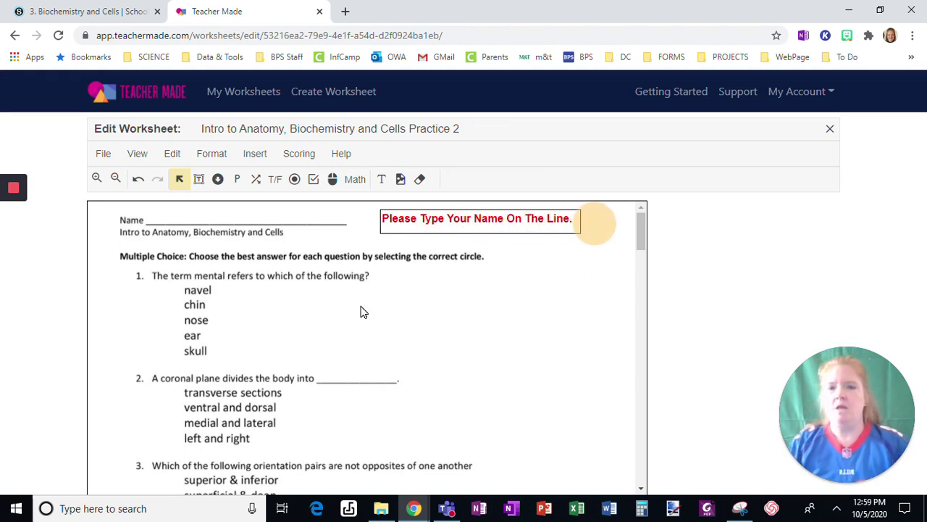
Step: Place a five-choice answer circle group aligned beside question 1's answers, navel through skull
{"action": "scroll", "coordinate": [360, 327], "scroll_direction": "down", "scroll_amount": 5}
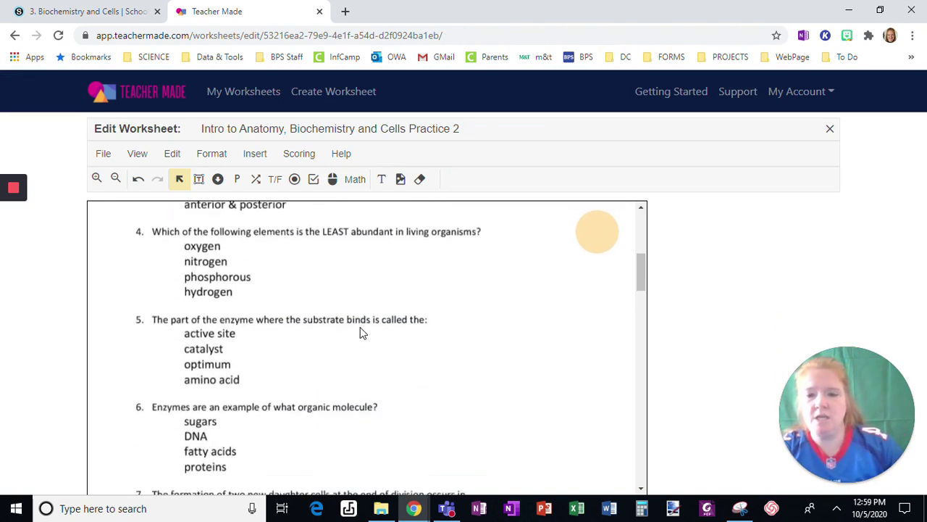
{"action": "scroll", "coordinate": [360, 330], "scroll_direction": "up", "scroll_amount": 2}
{"action": "scroll", "coordinate": [360, 331], "scroll_direction": "up", "scroll_amount": 3}
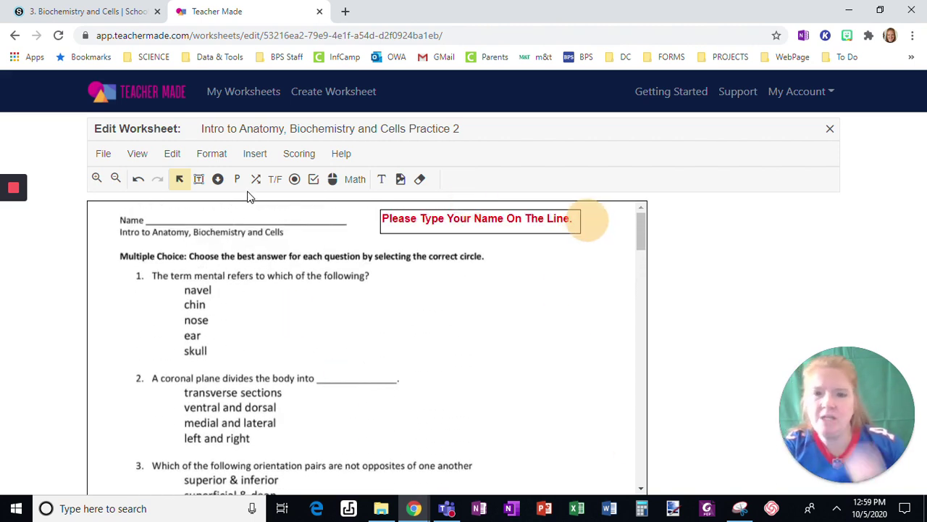
{"action": "left_click", "coordinate": [255, 154]}
{"action": "mouse_move", "coordinate": [288, 279]}
{"action": "mouse_move", "coordinate": [291, 300]}
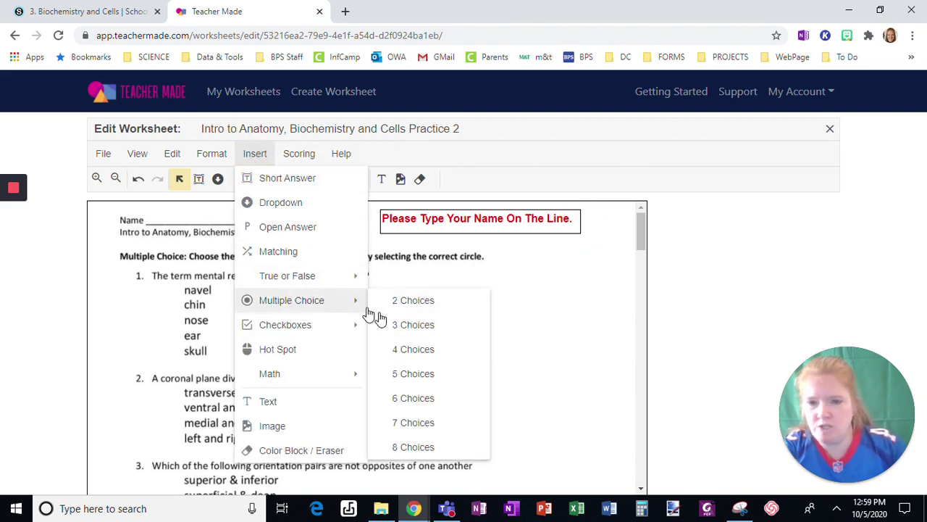
{"action": "left_click", "coordinate": [403, 373]}
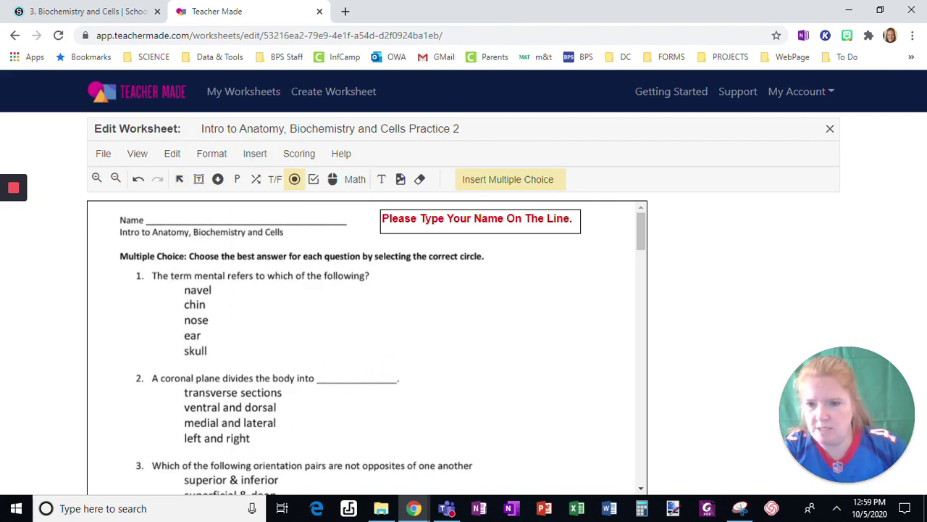
{"action": "left_click", "coordinate": [174, 285]}
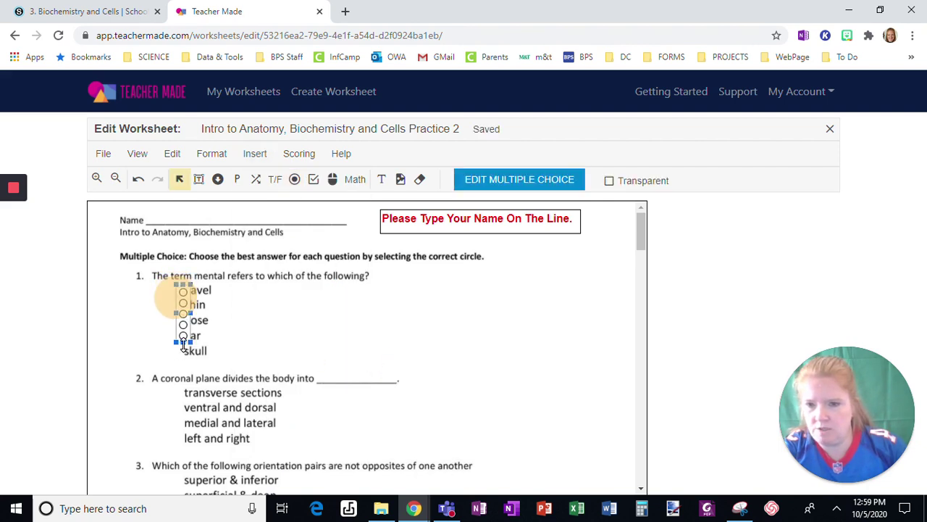
{"action": "left_click_drag", "start_coordinate": [184, 346], "coordinate": [180, 363]}
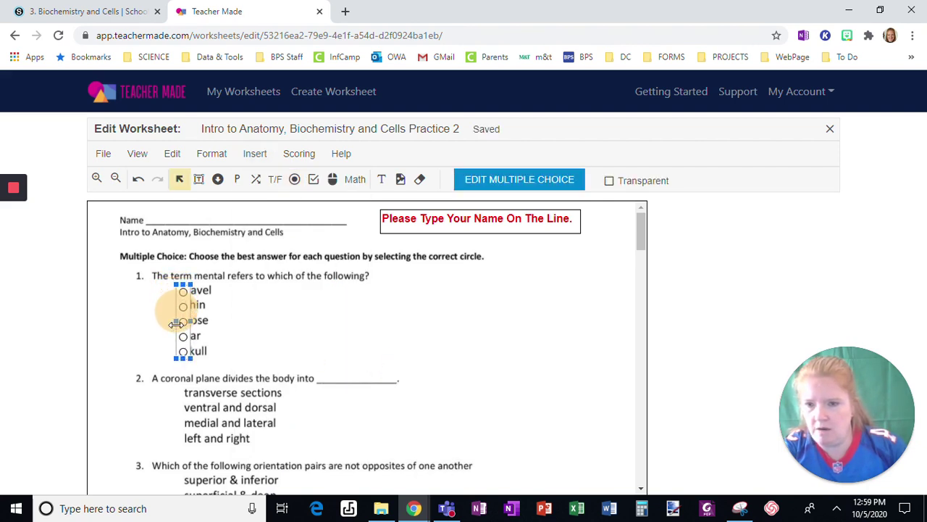
{"action": "mouse_move", "coordinate": [175, 323]}
{"action": "left_mouse_down"}
{"action": "mouse_move", "coordinate": [162, 320]}
{"action": "mouse_move", "coordinate": [183, 320]}
{"action": "left_mouse_up"}
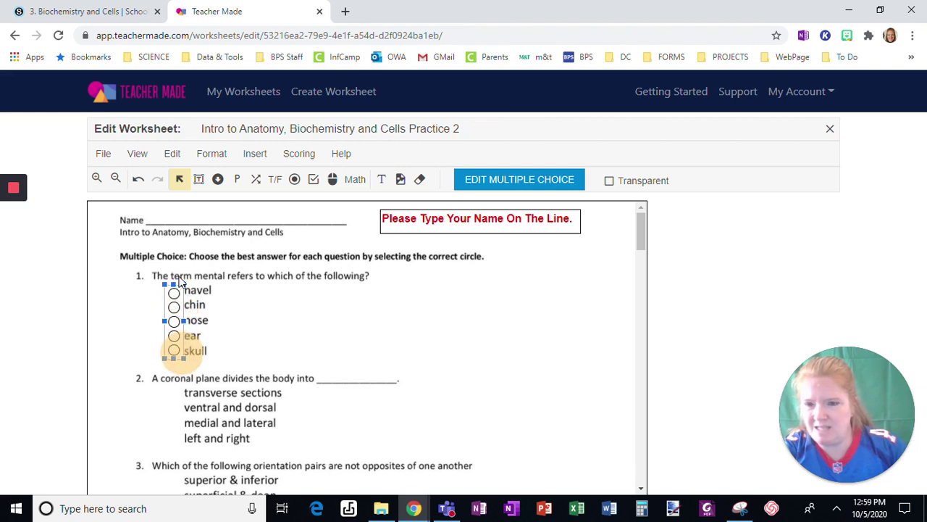
{"action": "left_click_drag", "start_coordinate": [174, 283], "coordinate": [174, 280]}
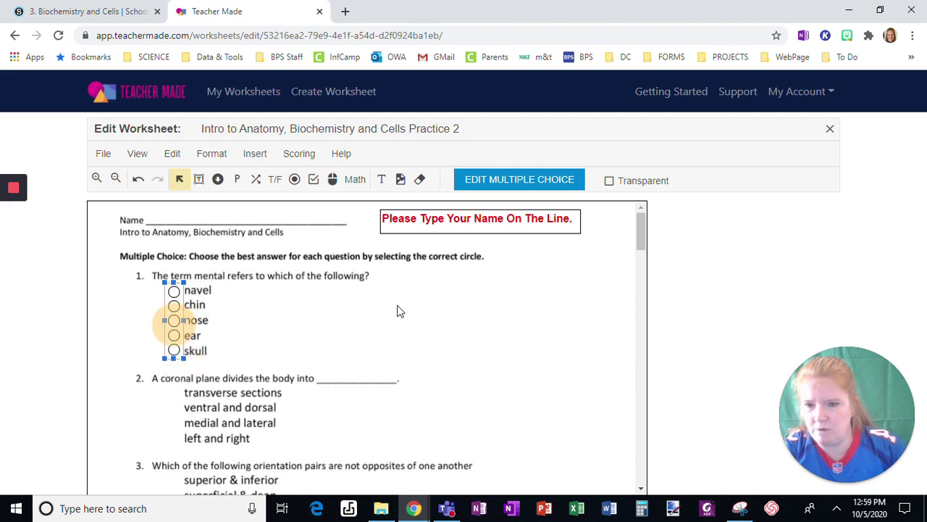
Step: Make question 1's answer circles transparent and mark chin as correct
{"action": "left_click", "coordinate": [609, 181]}
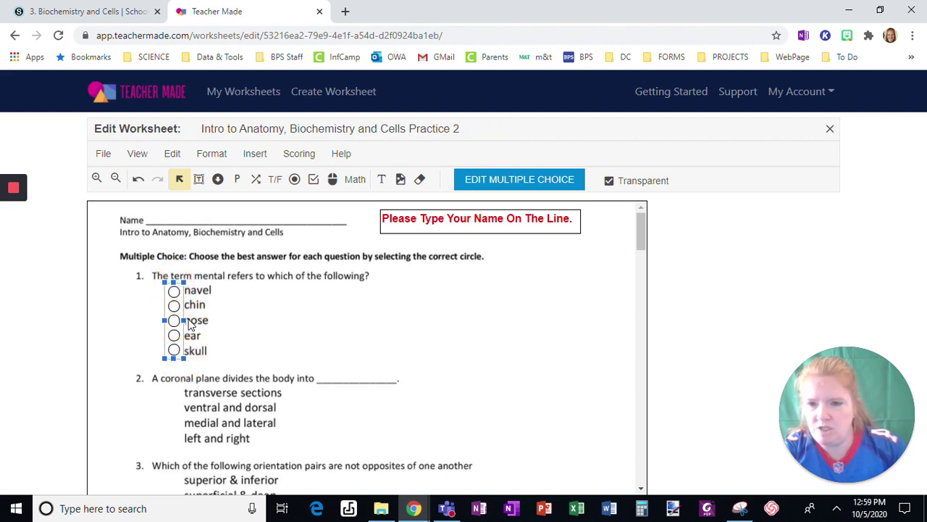
{"action": "left_click", "coordinate": [176, 310]}
{"action": "left_click", "coordinate": [290, 335]}
{"action": "scroll", "coordinate": [507, 348], "scroll_direction": "down", "scroll_amount": 2}
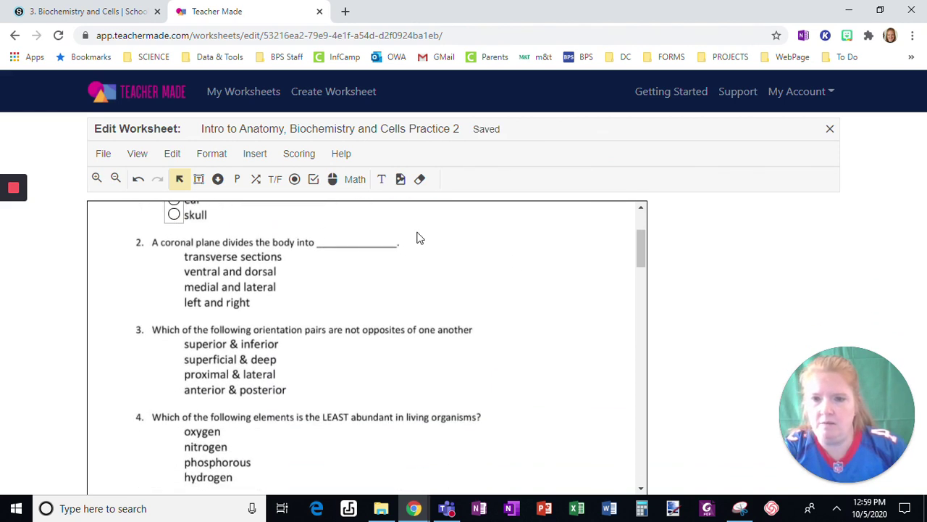
Step: Add a four-choice answer bubble group beside question 2's choices
{"action": "left_click", "coordinate": [255, 154]}
{"action": "mouse_move", "coordinate": [303, 270]}
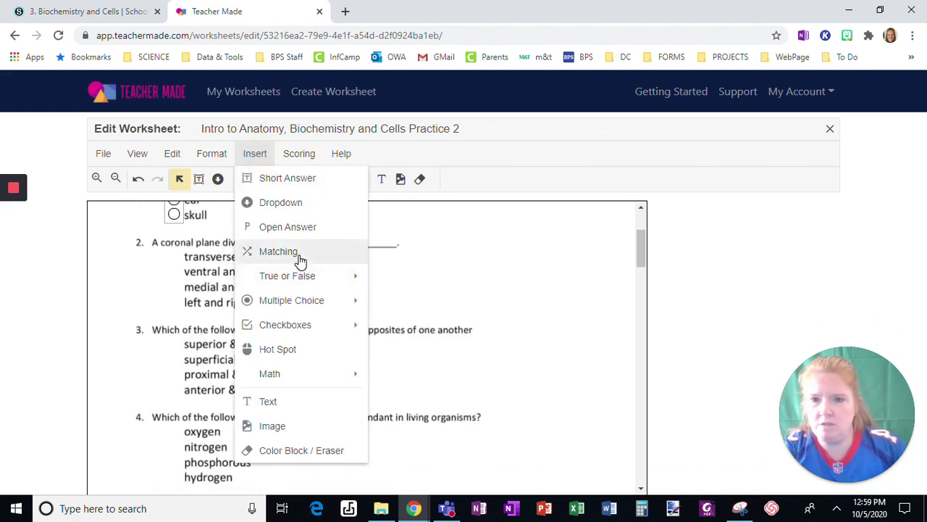
{"action": "mouse_move", "coordinate": [298, 306]}
{"action": "left_click", "coordinate": [395, 352]}
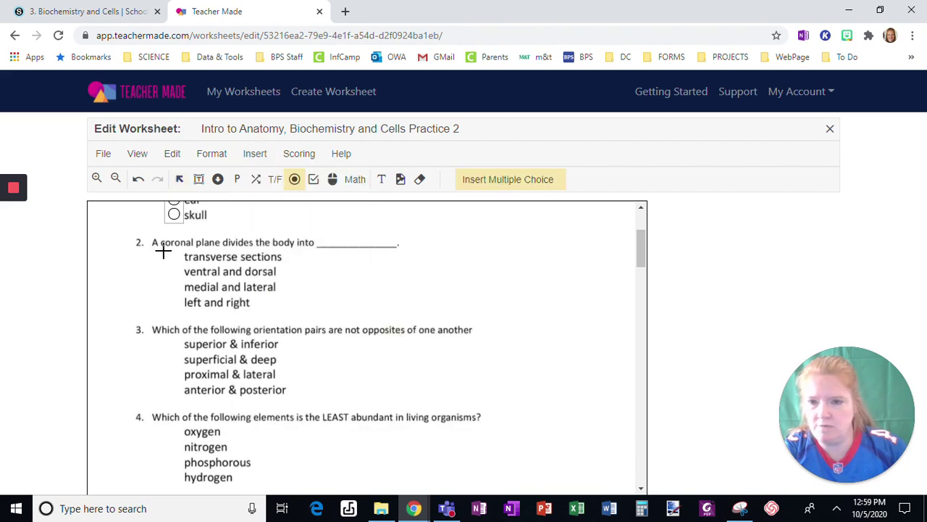
{"action": "left_click_drag", "start_coordinate": [167, 250], "coordinate": [170, 305]}
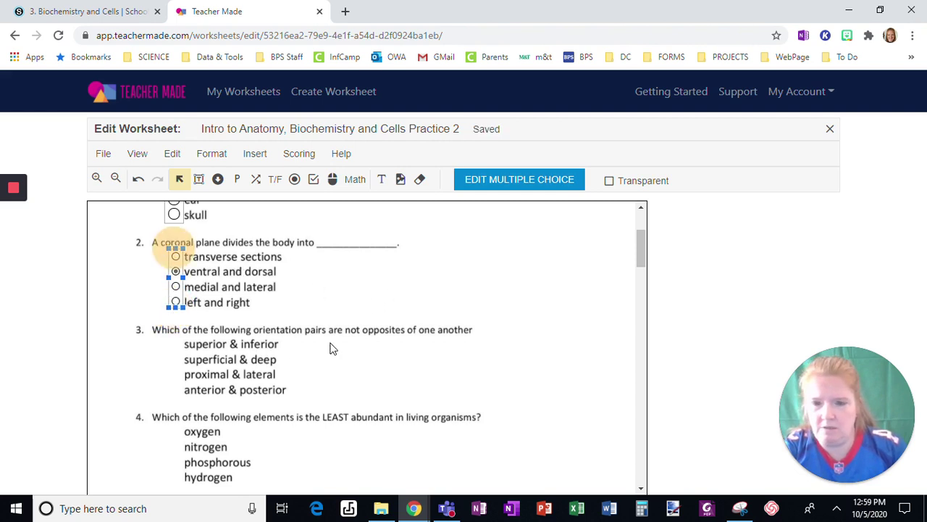
Step: Add four aligned answer bubbles to question 3 and mark proximal & lateral correct
{"action": "scroll", "coordinate": [332, 349], "scroll_direction": "down", "scroll_amount": 1}
{"action": "left_click", "coordinate": [265, 155]}
{"action": "mouse_move", "coordinate": [301, 193]}
{"action": "mouse_move", "coordinate": [255, 153]}
{"action": "mouse_move", "coordinate": [285, 297]}
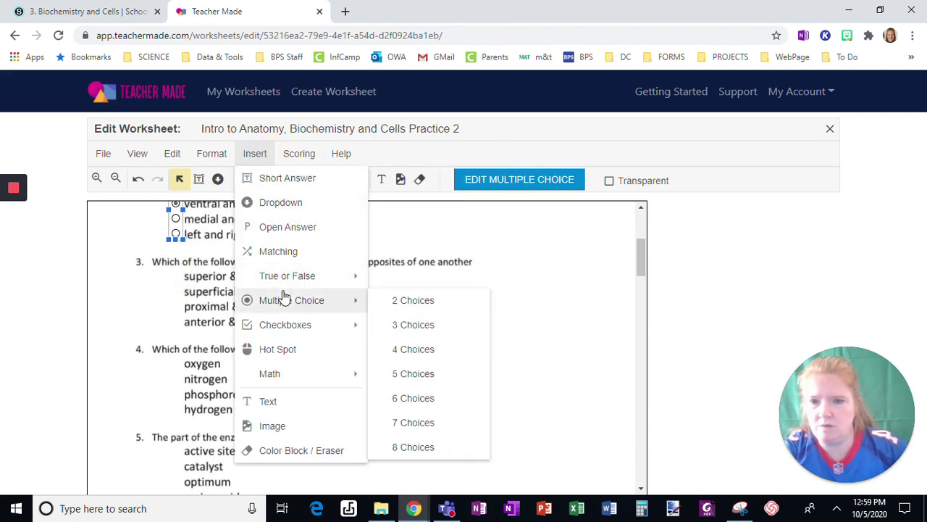
{"action": "mouse_move", "coordinate": [351, 328]}
{"action": "mouse_move", "coordinate": [329, 300]}
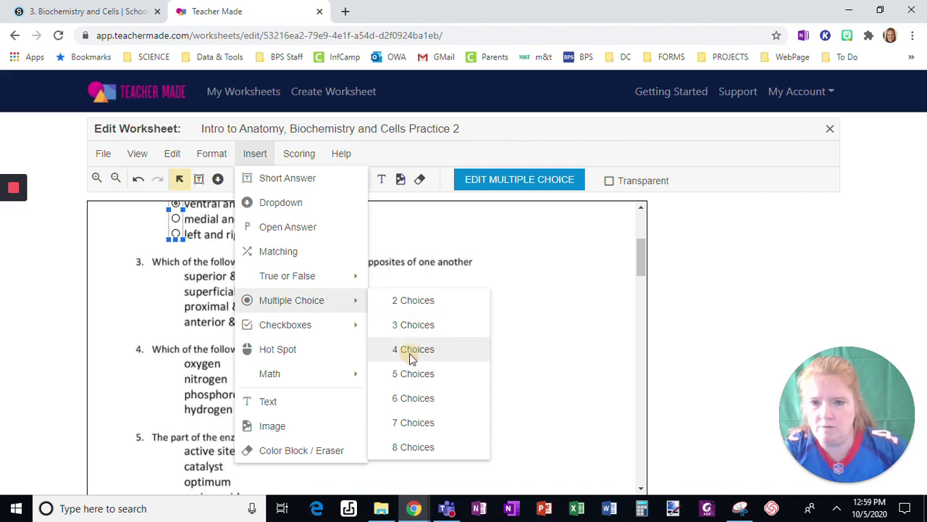
{"action": "left_click", "coordinate": [410, 349]}
{"action": "left_click", "coordinate": [155, 272]}
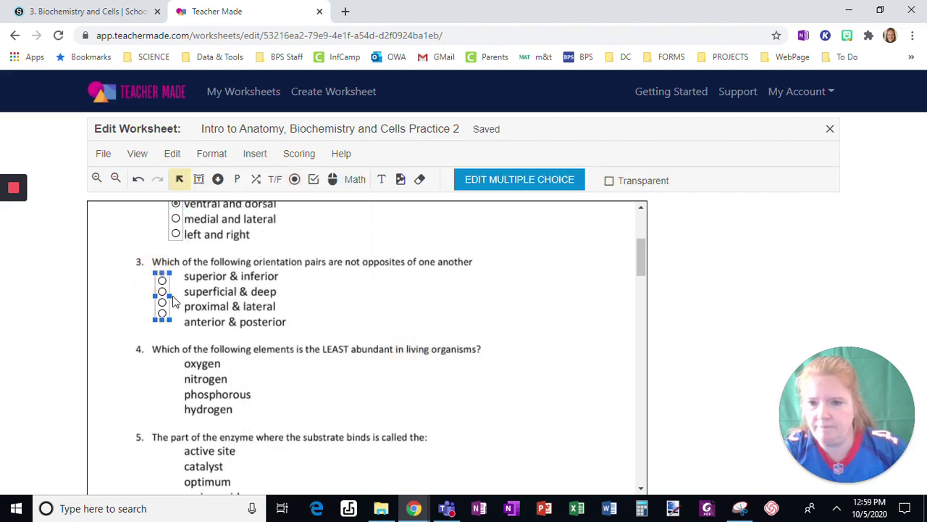
{"action": "left_click_drag", "start_coordinate": [158, 279], "coordinate": [171, 273]}
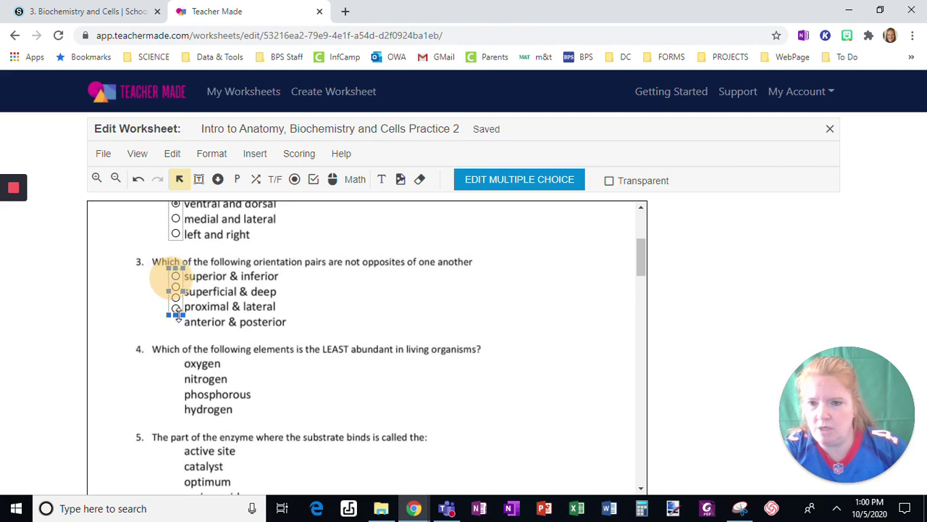
{"action": "left_click_drag", "start_coordinate": [178, 317], "coordinate": [175, 328]}
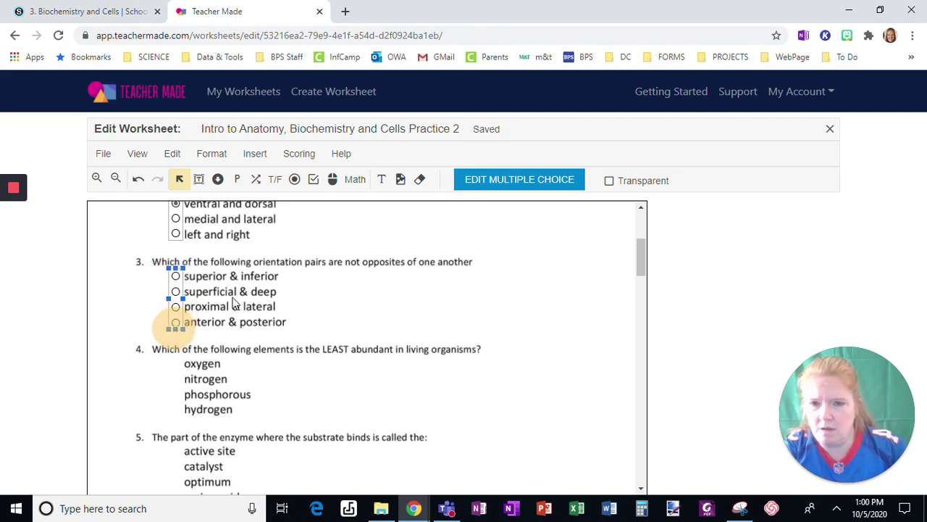
{"action": "left_click", "coordinate": [175, 308]}
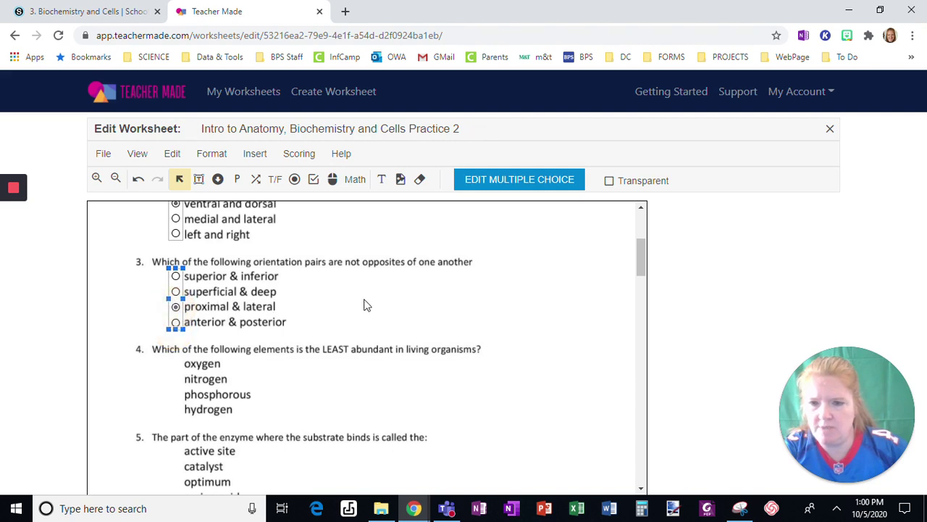
Step: Add four transparent answer bubbles to question 4, aligned from oxygen, with phosphorous correct
{"action": "scroll", "coordinate": [365, 303], "scroll_direction": "down", "scroll_amount": 2}
{"action": "left_click", "coordinate": [254, 154]}
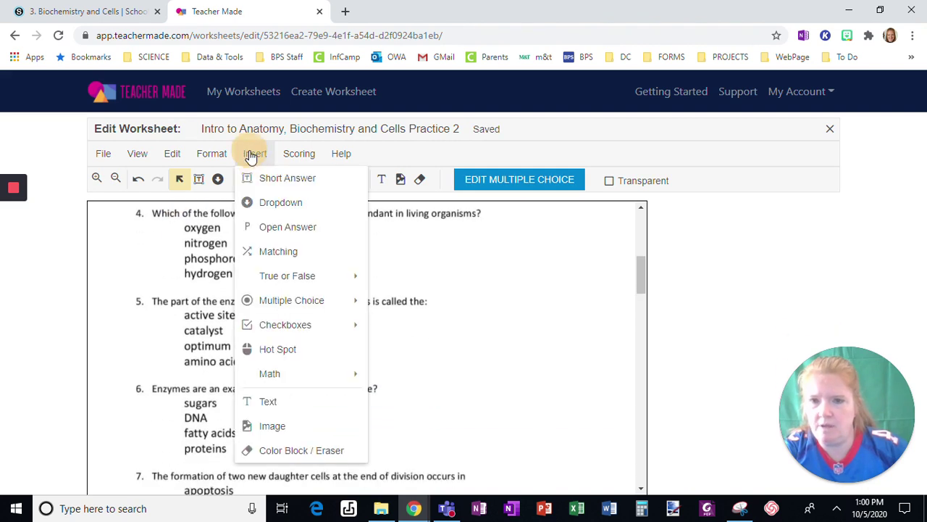
{"action": "mouse_move", "coordinate": [296, 304]}
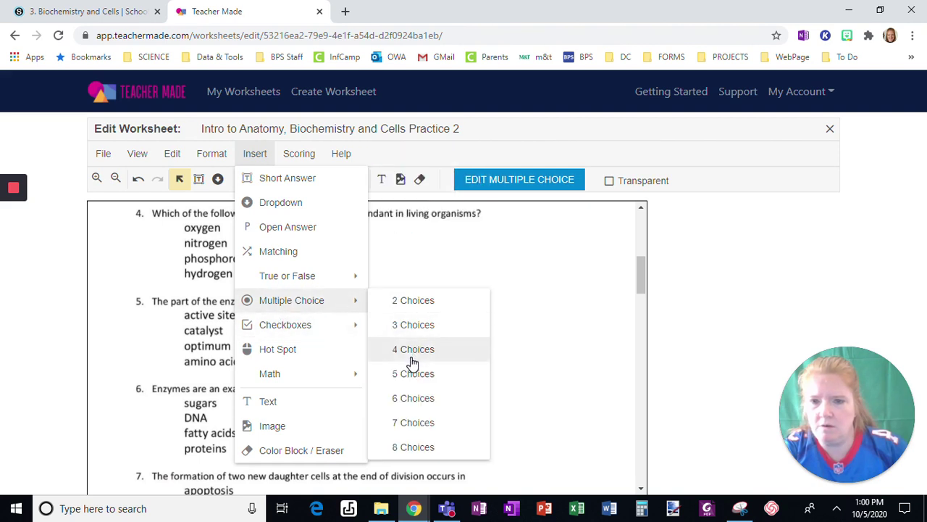
{"action": "left_click", "coordinate": [413, 348]}
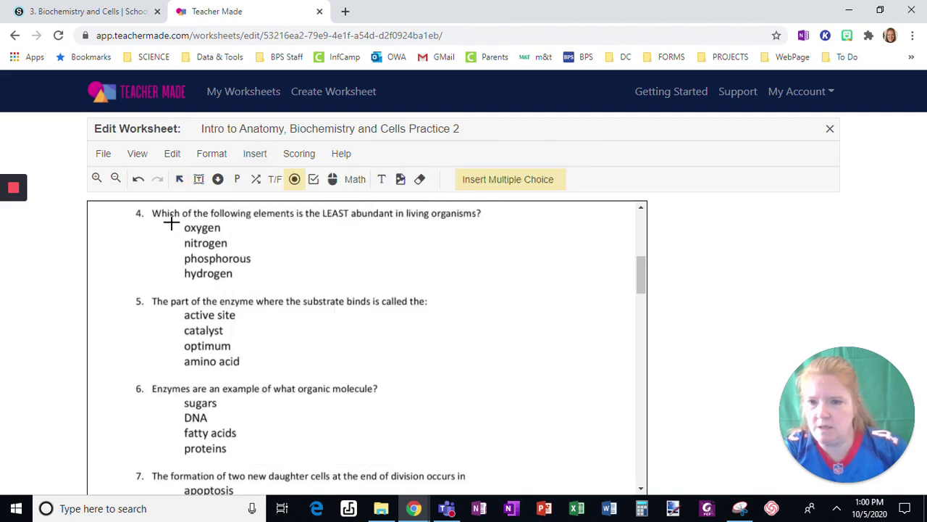
{"action": "left_click", "coordinate": [171, 223]}
{"action": "left_click_drag", "start_coordinate": [181, 271], "coordinate": [177, 278]}
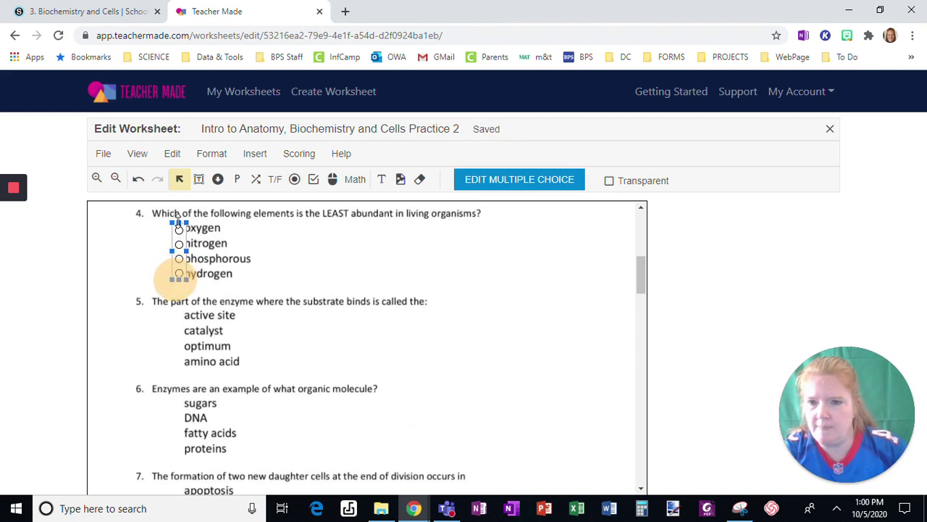
{"action": "left_click_drag", "start_coordinate": [178, 222], "coordinate": [178, 216]}
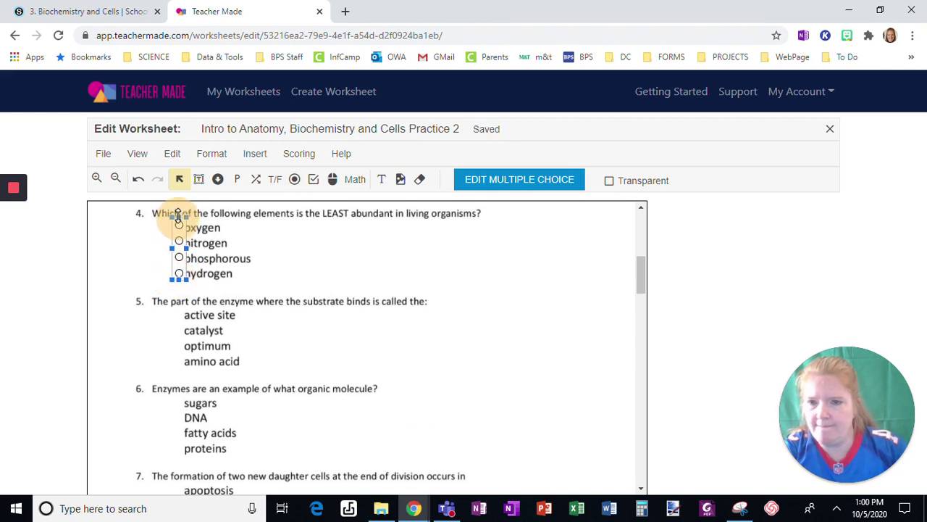
{"action": "left_click", "coordinate": [610, 182]}
{"action": "left_click", "coordinate": [488, 261]}
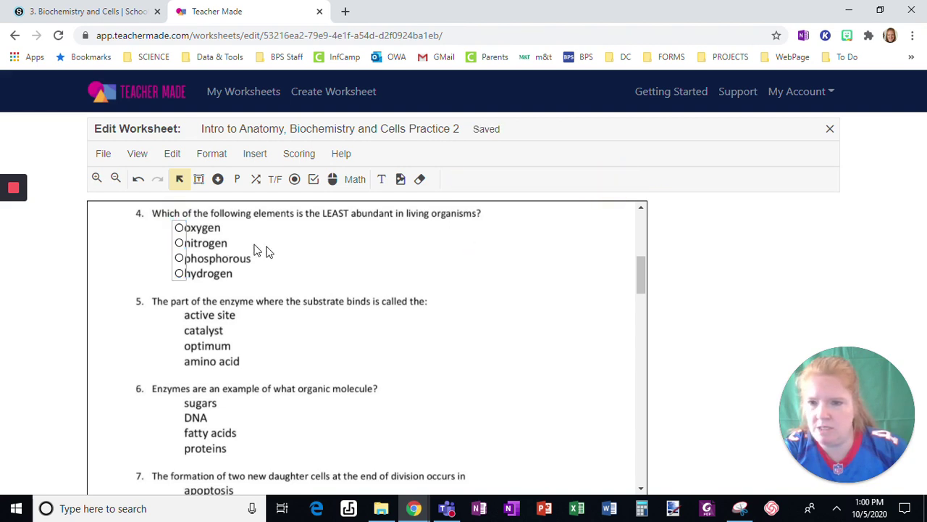
{"action": "left_click", "coordinate": [182, 250]}
{"action": "left_click", "coordinate": [179, 258]}
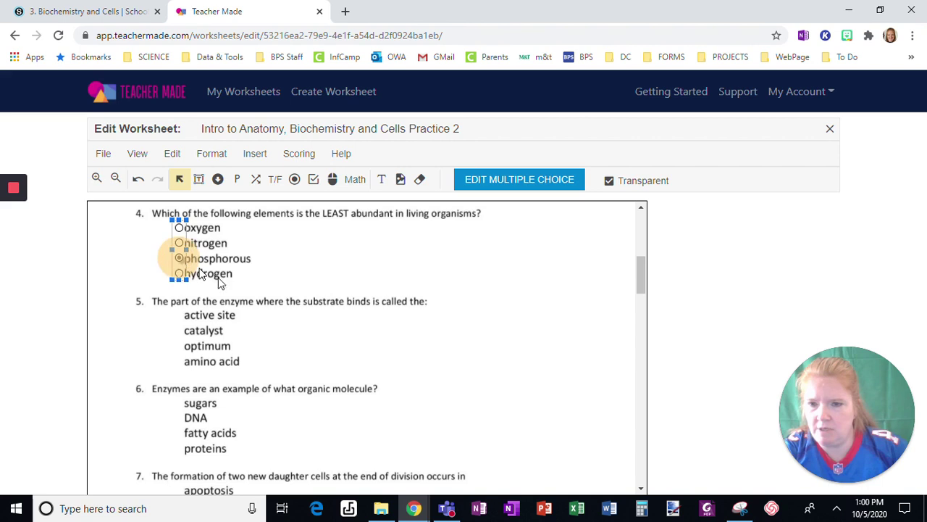
{"action": "left_click", "coordinate": [273, 332]}
Step: Place four-choice bubbles on questions 5 and 7, stretching question 7's to prophase and making them transparent
{"action": "left_click", "coordinate": [253, 154]}
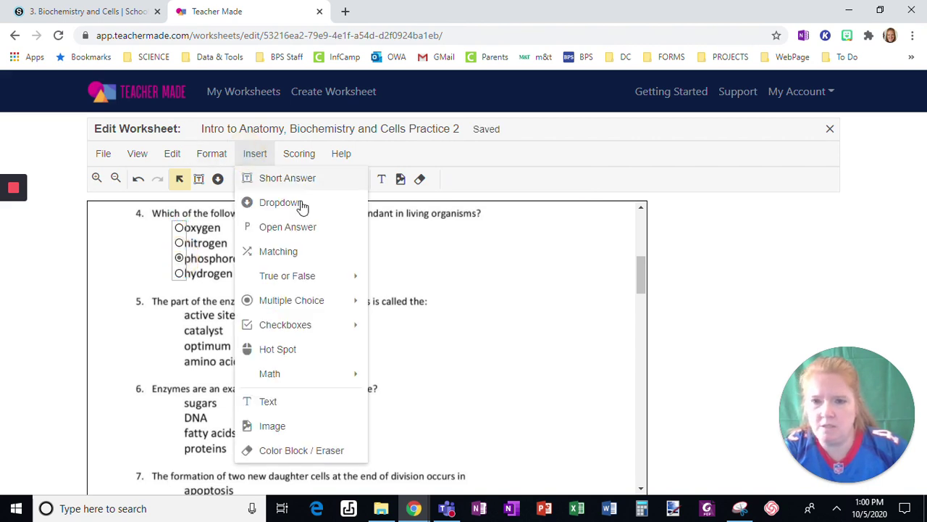
{"action": "mouse_move", "coordinate": [301, 304]}
{"action": "left_click", "coordinate": [410, 328]}
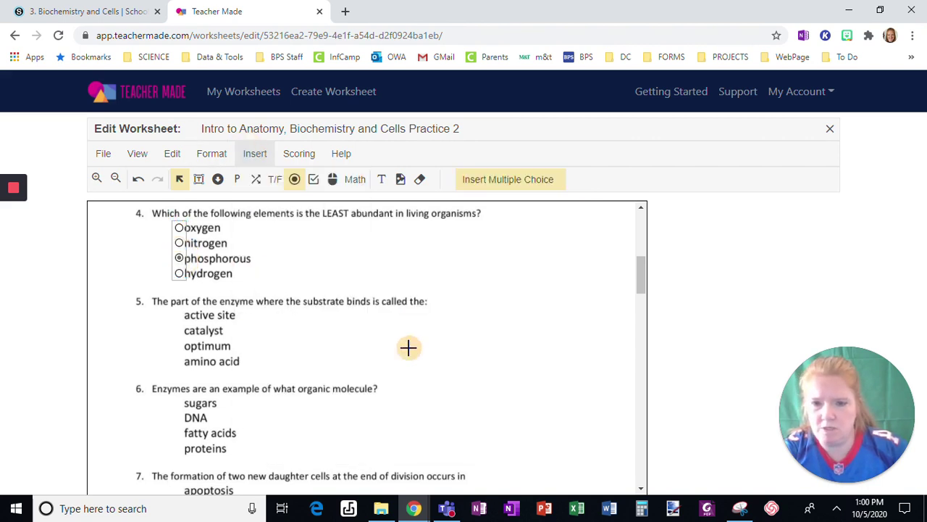
{"action": "left_click", "coordinate": [169, 312]}
{"action": "scroll", "coordinate": [178, 372], "scroll_direction": "down", "scroll_amount": 3}
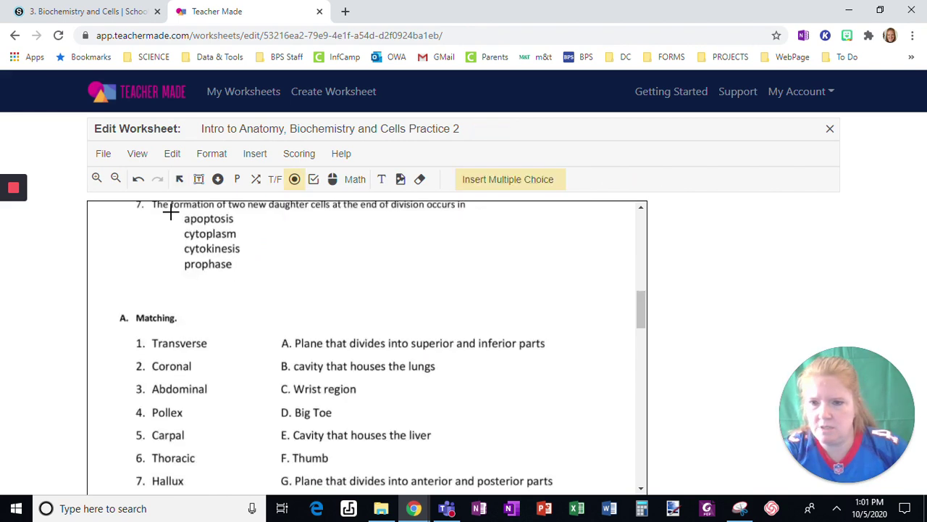
{"action": "left_click", "coordinate": [176, 216]}
{"action": "mouse_move", "coordinate": [179, 258]}
{"action": "left_mouse_down"}
{"action": "mouse_move", "coordinate": [179, 273]}
{"action": "mouse_move", "coordinate": [171, 245]}
{"action": "left_mouse_up"}
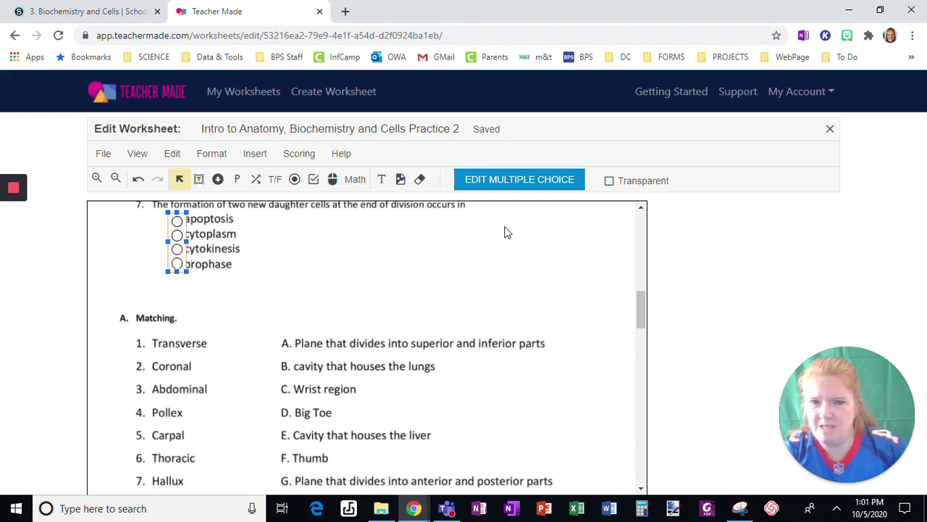
{"action": "left_click", "coordinate": [610, 183]}
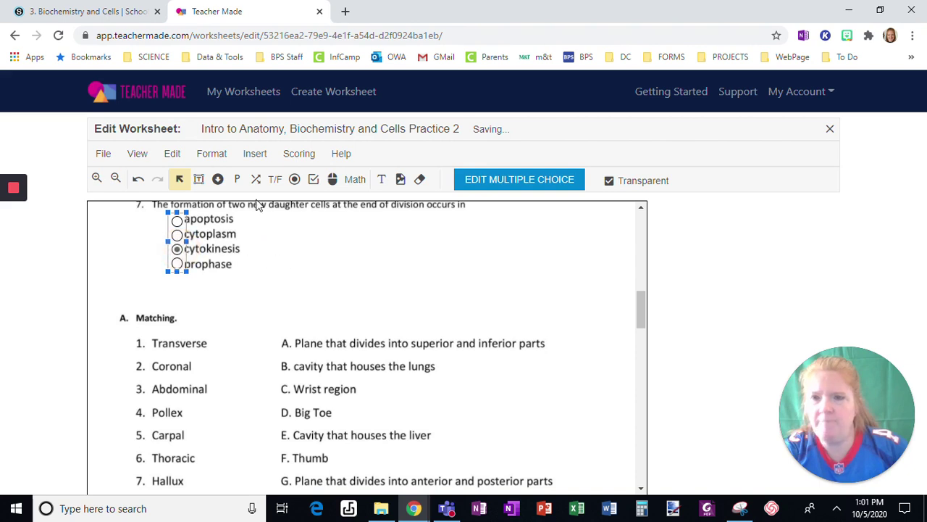
{"action": "left_click", "coordinate": [426, 286]}
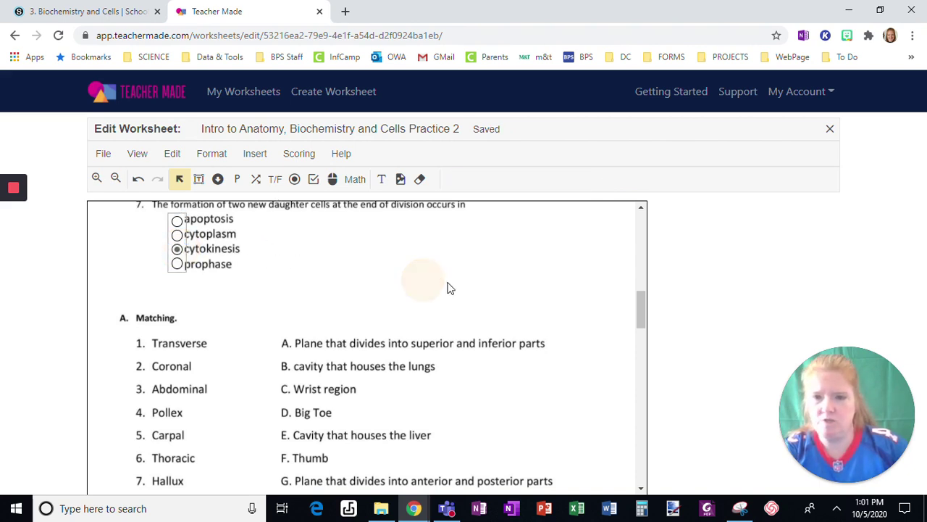
{"action": "scroll", "coordinate": [474, 310], "scroll_direction": "down", "scroll_amount": 1}
{"action": "scroll", "coordinate": [474, 310], "scroll_direction": "down", "scroll_amount": 1}
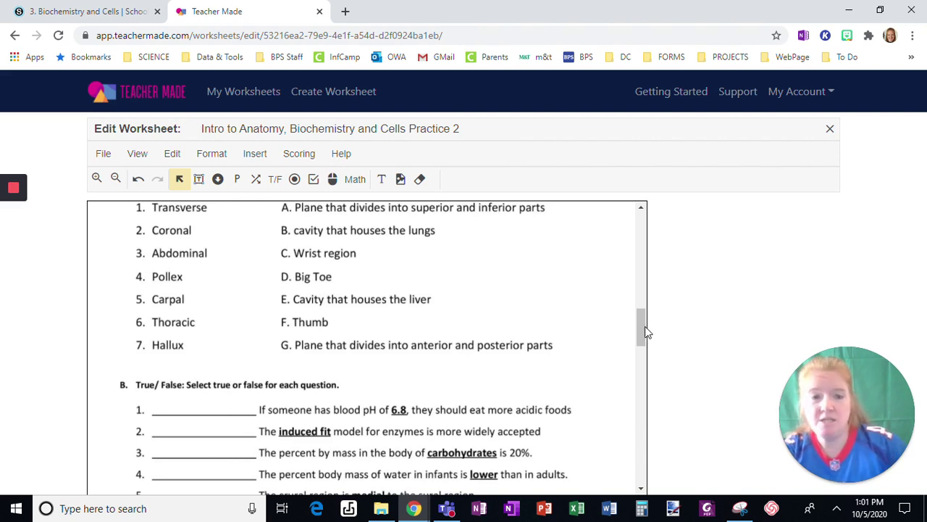
Step: Box Transverse, Coronal and Abdominal as matching items, widening the Abdominal box slightly
{"action": "left_click_drag", "start_coordinate": [644, 330], "coordinate": [644, 324]}
{"action": "left_click", "coordinate": [258, 155]}
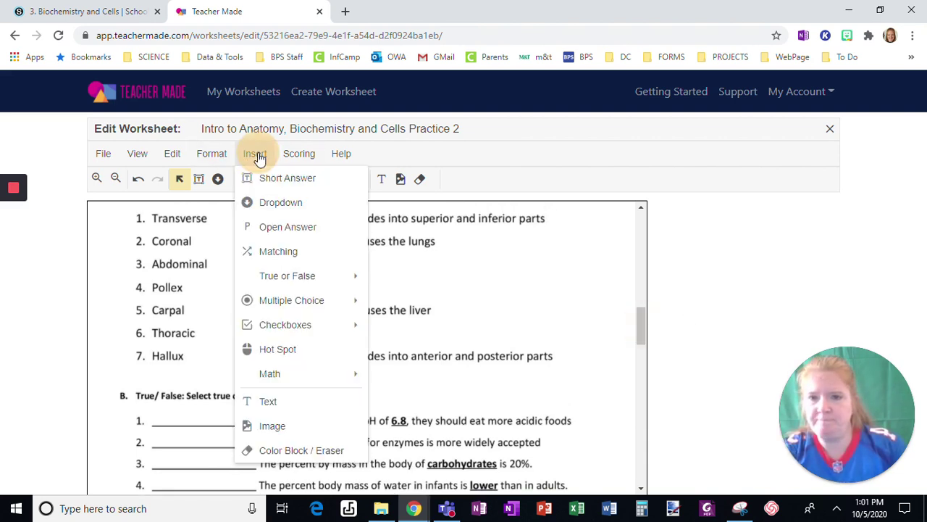
{"action": "mouse_move", "coordinate": [316, 330]}
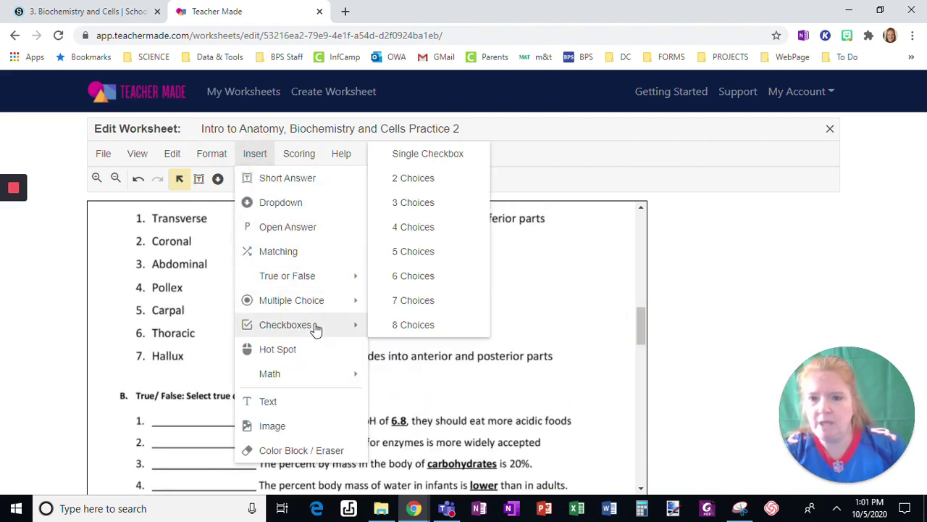
{"action": "left_click", "coordinate": [308, 254]}
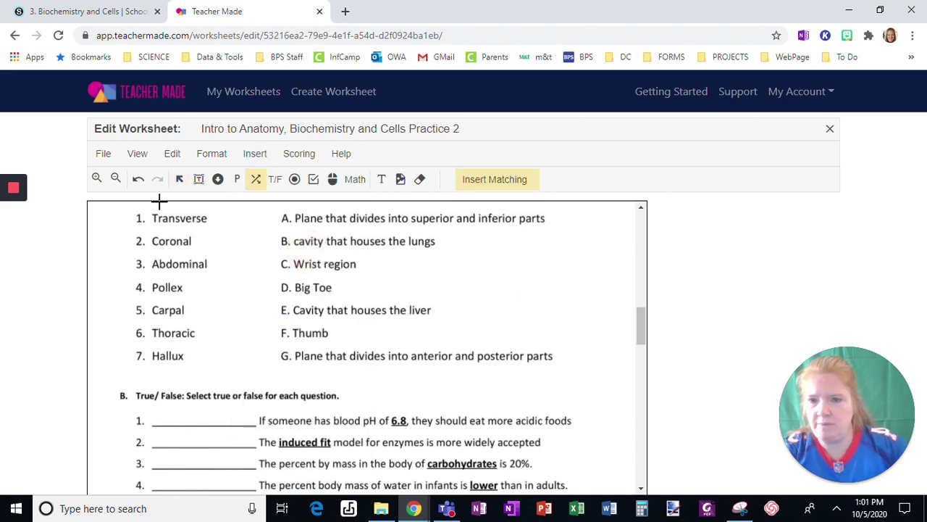
{"action": "left_click_drag", "start_coordinate": [124, 207], "coordinate": [214, 228]}
{"action": "left_click", "coordinate": [255, 154]}
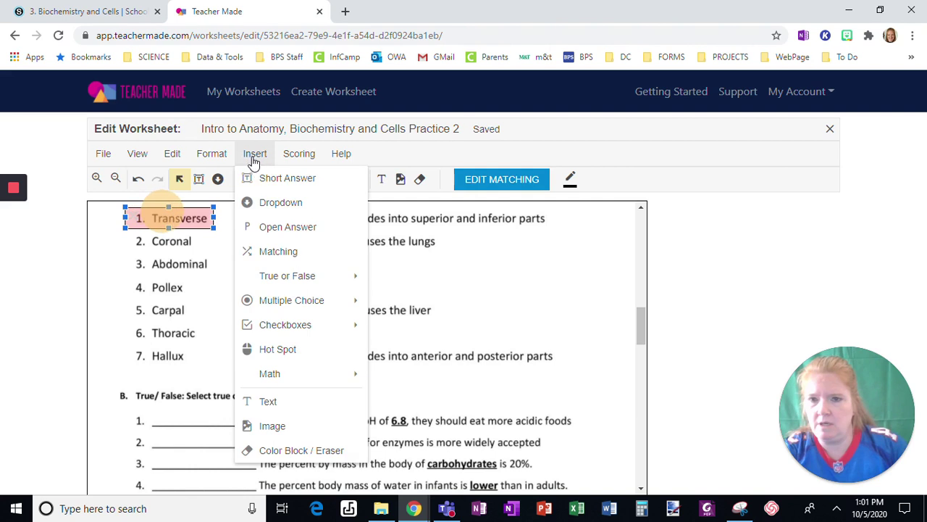
{"action": "left_click", "coordinate": [282, 259]}
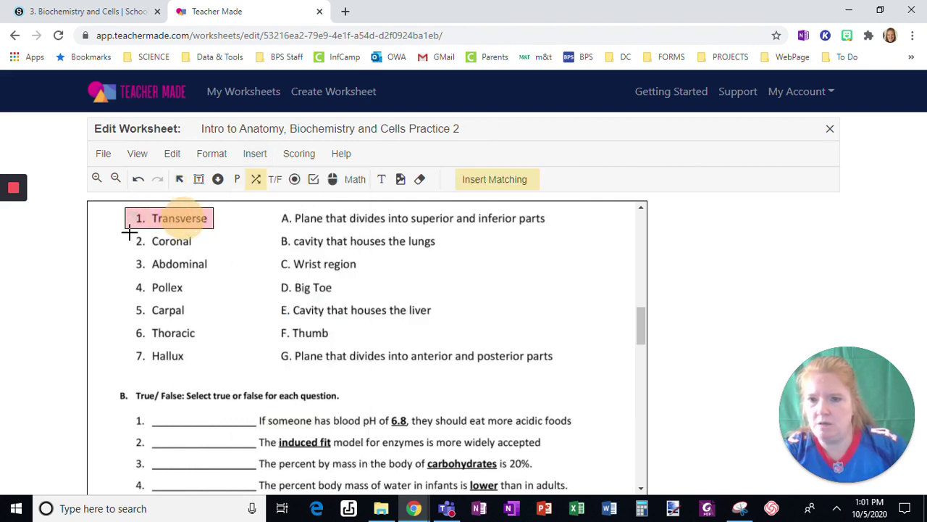
{"action": "left_click_drag", "start_coordinate": [195, 247], "coordinate": [194, 246]}
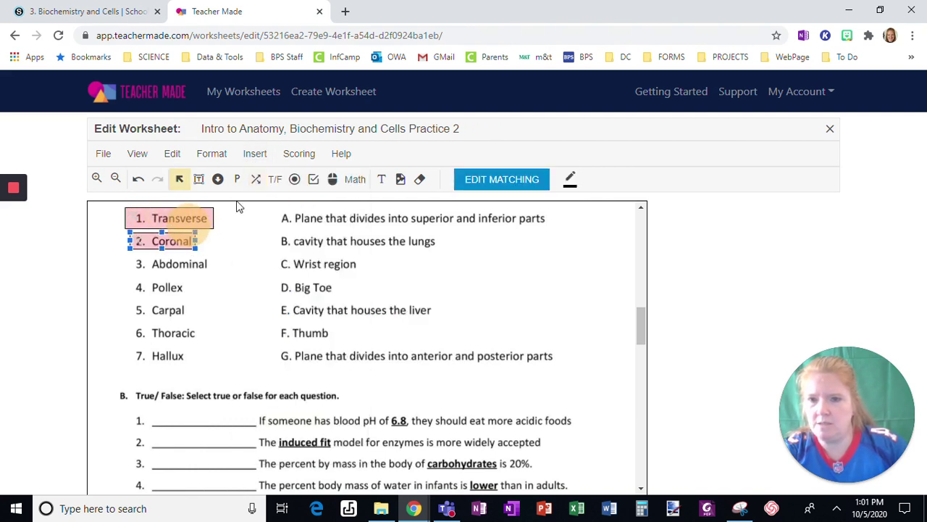
{"action": "left_click", "coordinate": [255, 153]}
{"action": "left_click", "coordinate": [268, 254]}
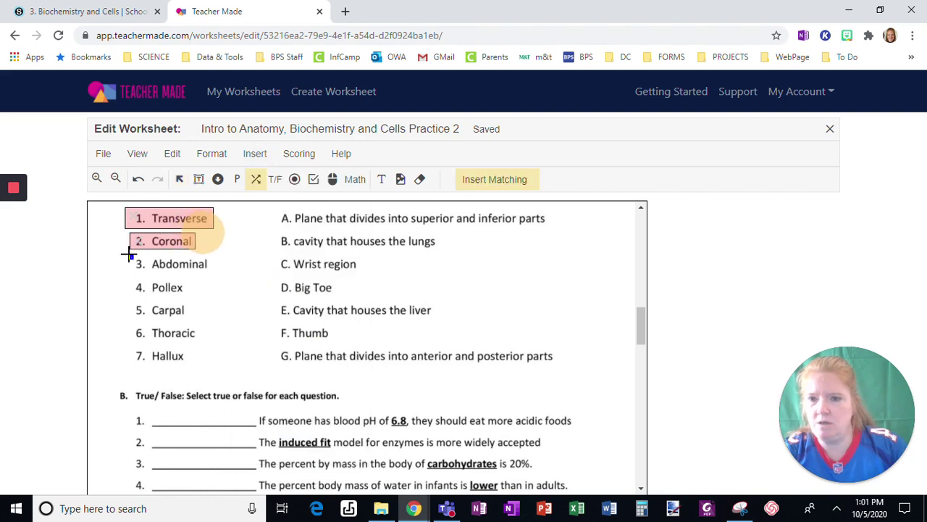
{"action": "left_click_drag", "start_coordinate": [129, 256], "coordinate": [207, 266]}
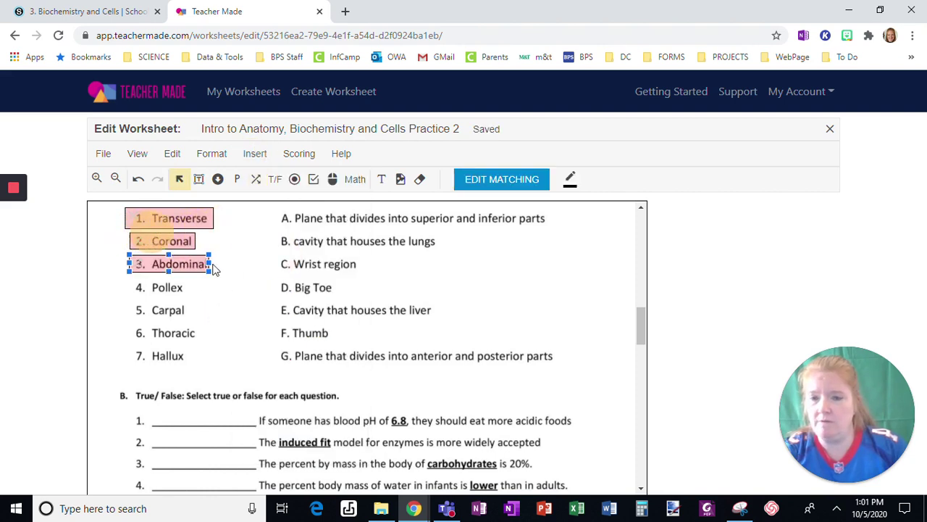
{"action": "left_click_drag", "start_coordinate": [216, 264], "coordinate": [218, 265]}
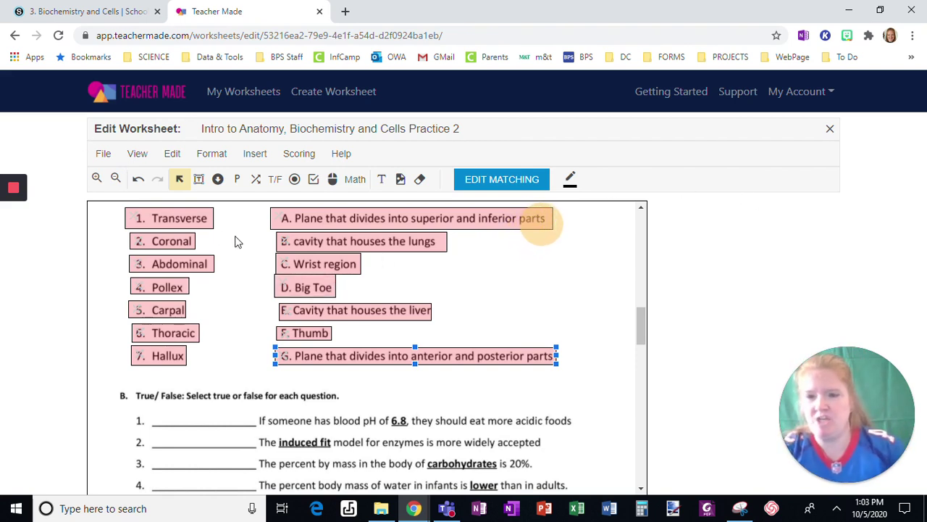
Step: Link Transverse to A, Coronal to G and Abdominal to E
{"action": "left_click", "coordinate": [193, 217]}
{"action": "left_click", "coordinate": [480, 180]}
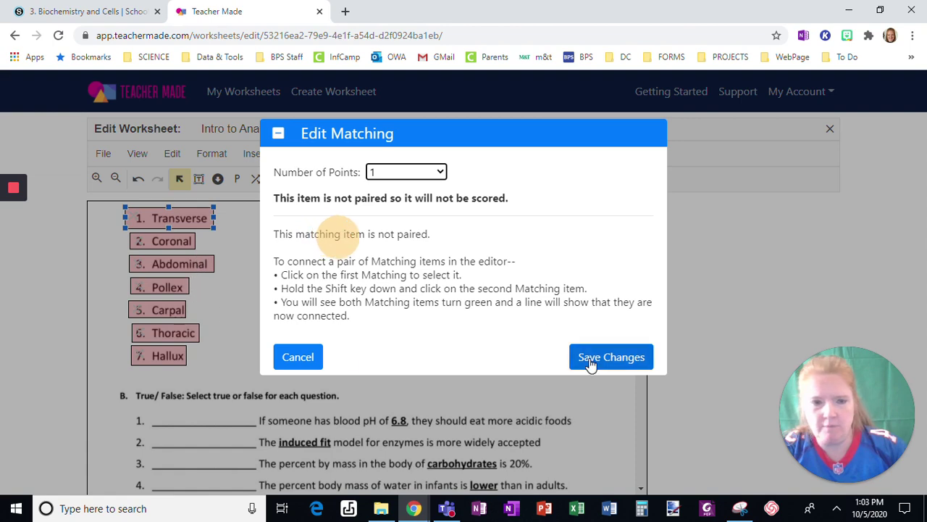
{"action": "left_click", "coordinate": [300, 355]}
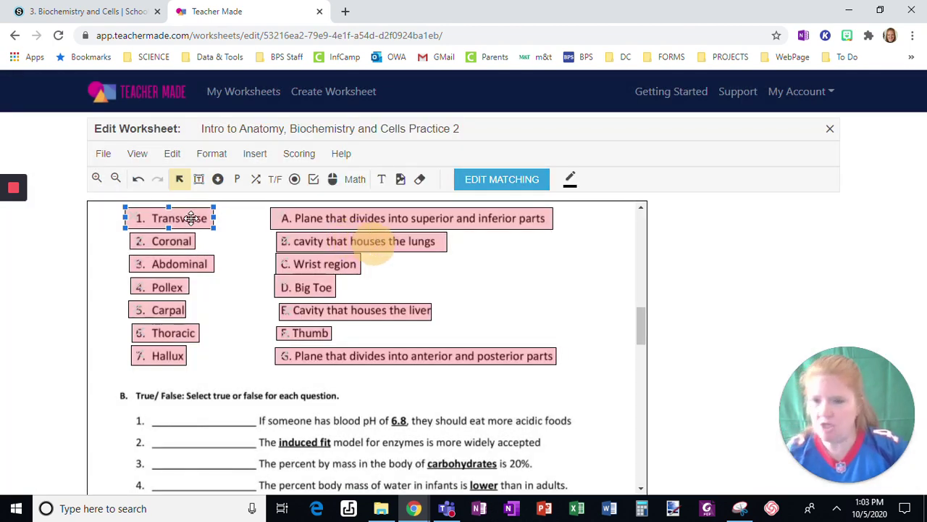
{"action": "left_click", "coordinate": [345, 219]}
{"action": "left_click", "coordinate": [177, 235]}
{"action": "left_click", "coordinate": [310, 361]}
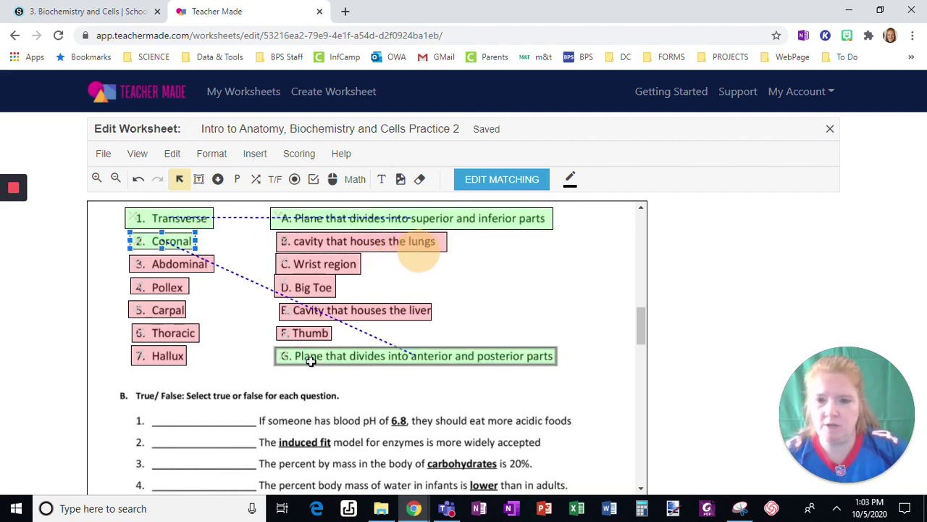
{"action": "left_click", "coordinate": [165, 260]}
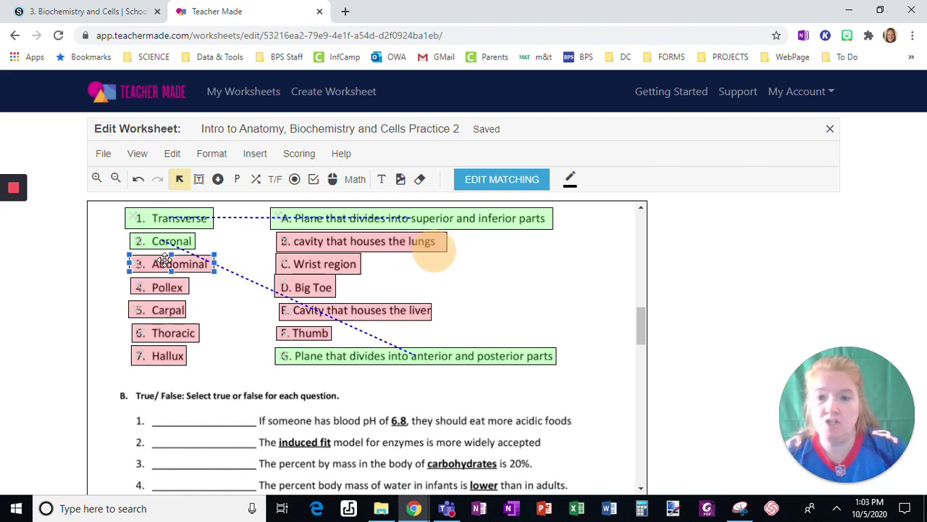
{"action": "left_click", "coordinate": [305, 311]}
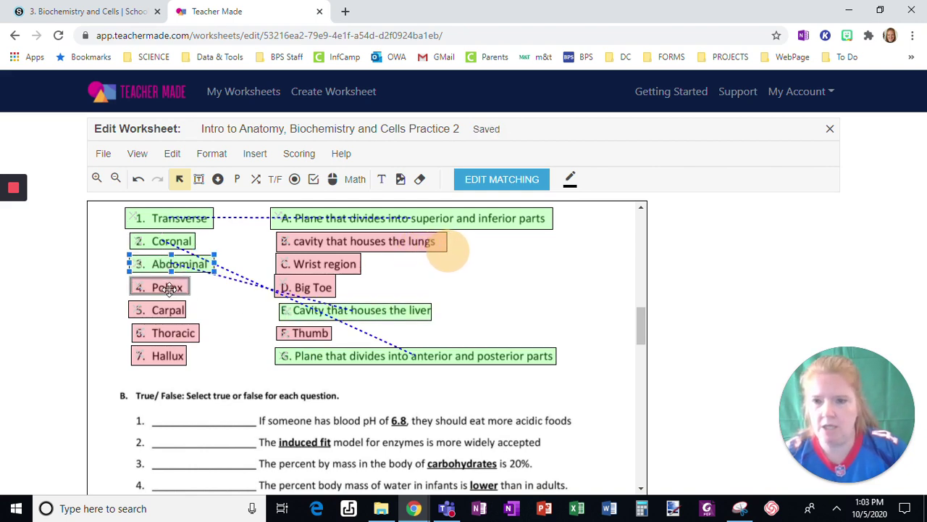
Step: Link Carpal to C, Thoracic to B, Pollex to F and Hallux to D
{"action": "left_click", "coordinate": [162, 310]}
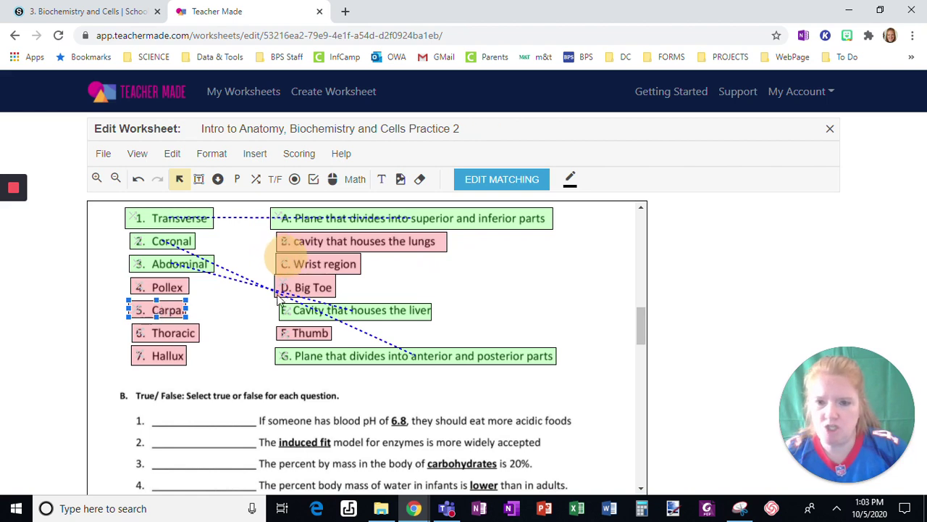
{"action": "left_click", "coordinate": [319, 264]}
{"action": "left_click", "coordinate": [165, 335]}
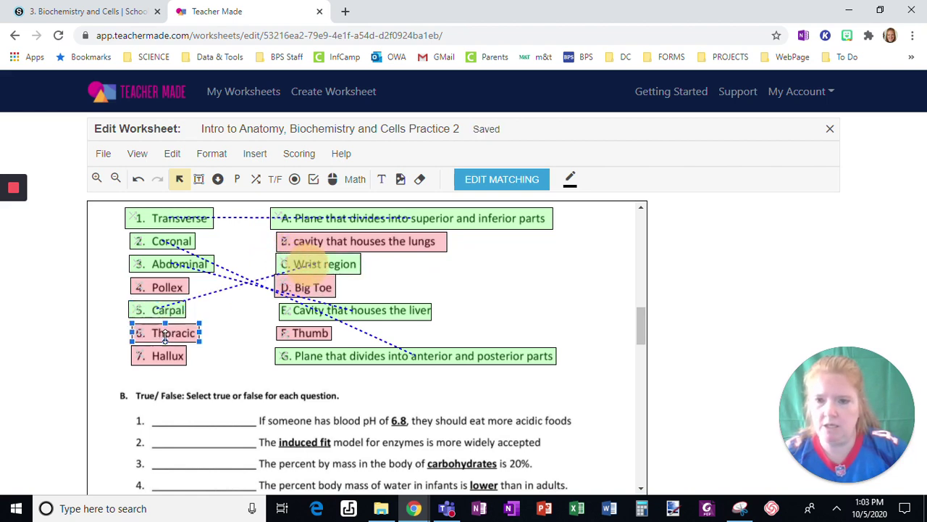
{"action": "left_click", "coordinate": [386, 245]}
{"action": "left_click", "coordinate": [156, 288]}
{"action": "left_click", "coordinate": [292, 328]}
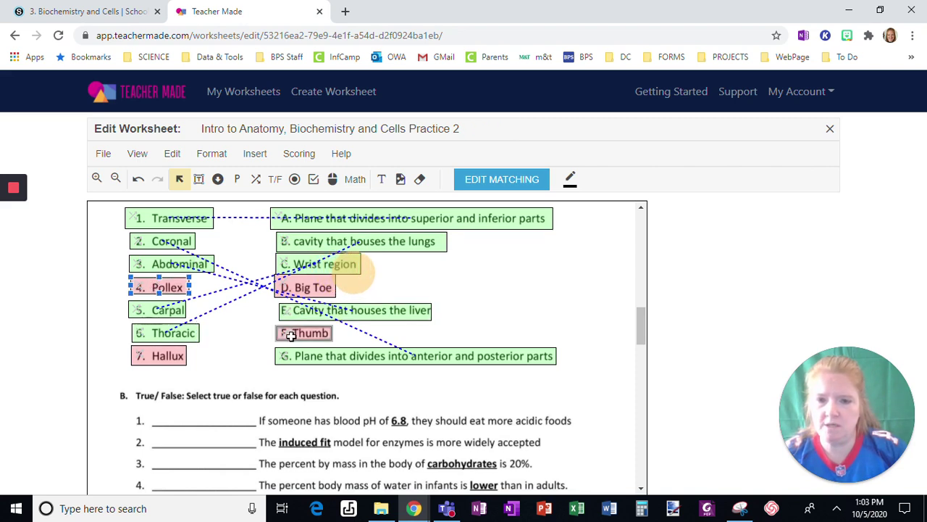
{"action": "left_click", "coordinate": [155, 359]}
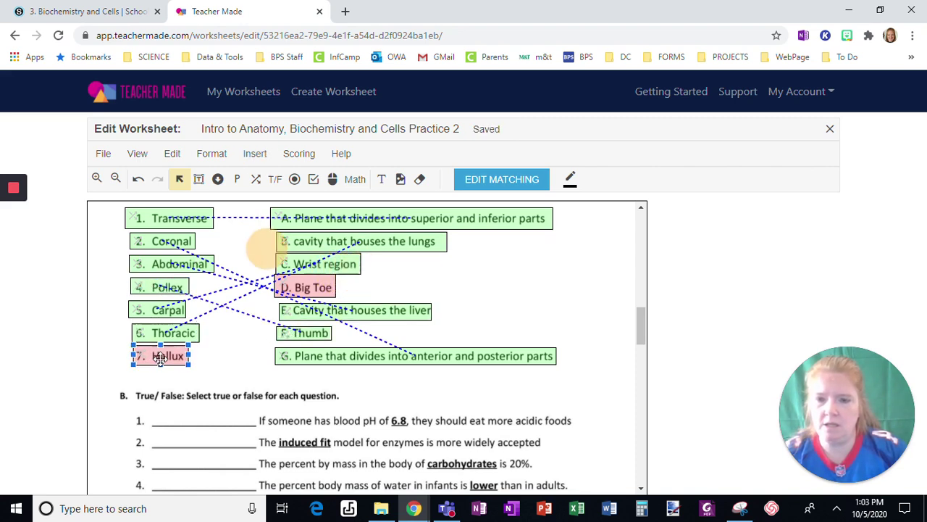
{"action": "left_click", "coordinate": [310, 283]}
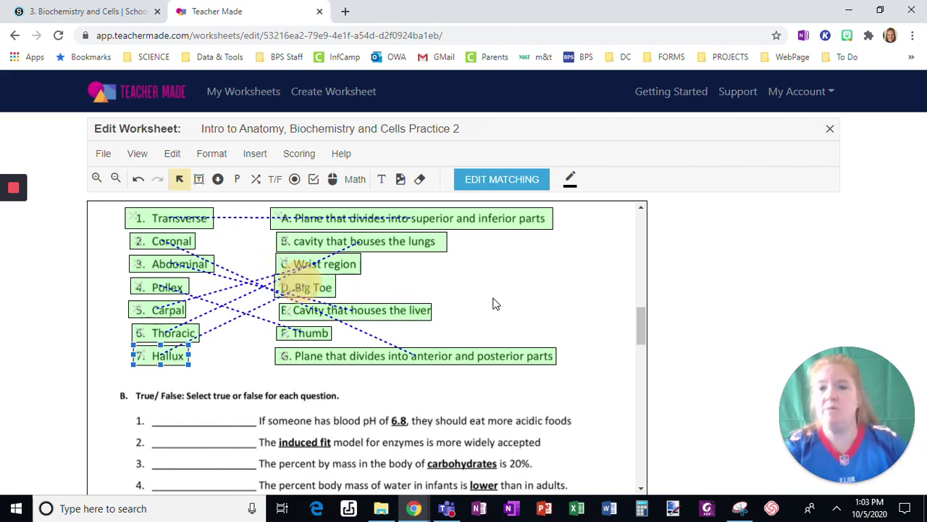
Step: Put a True / False answer on section B's line 1, widened, transparent and nudged onto the line
{"action": "scroll", "coordinate": [494, 305], "scroll_direction": "down", "scroll_amount": 1}
{"action": "scroll", "coordinate": [495, 305], "scroll_direction": "down", "scroll_amount": 3}
{"action": "scroll", "coordinate": [494, 305], "scroll_direction": "down", "scroll_amount": 1}
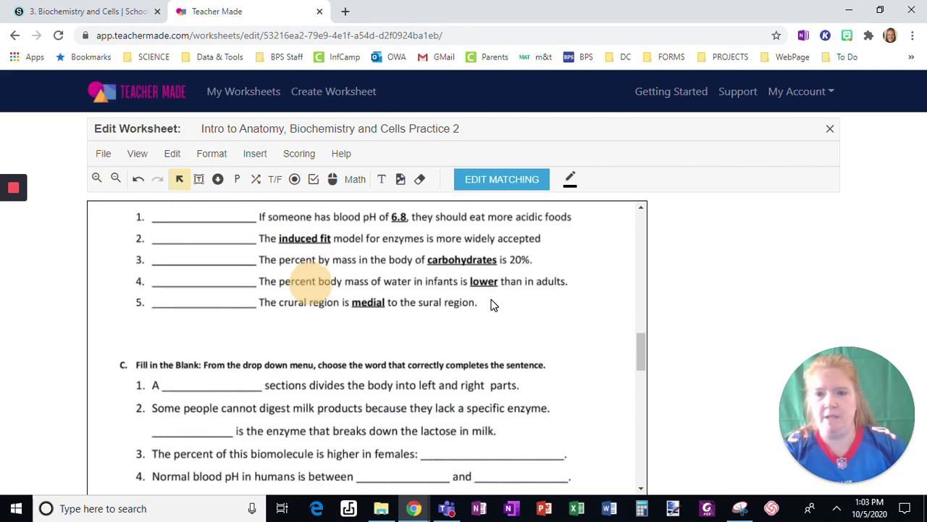
{"action": "scroll", "coordinate": [493, 304], "scroll_direction": "up", "scroll_amount": 1}
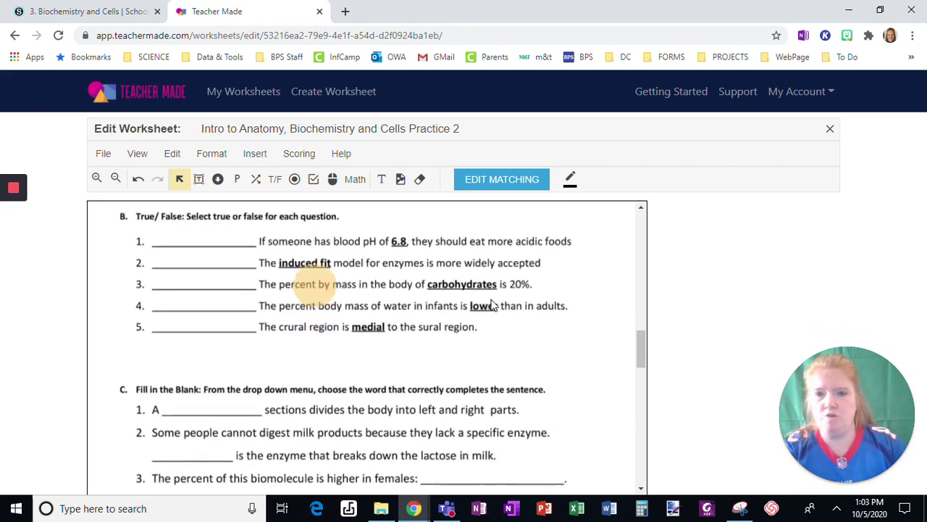
{"action": "left_click", "coordinate": [258, 155]}
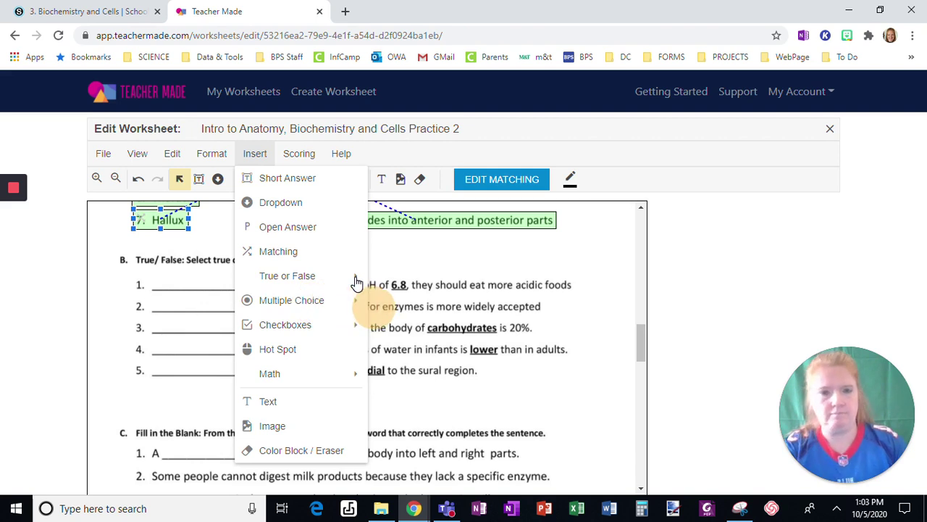
{"action": "mouse_move", "coordinate": [362, 280]}
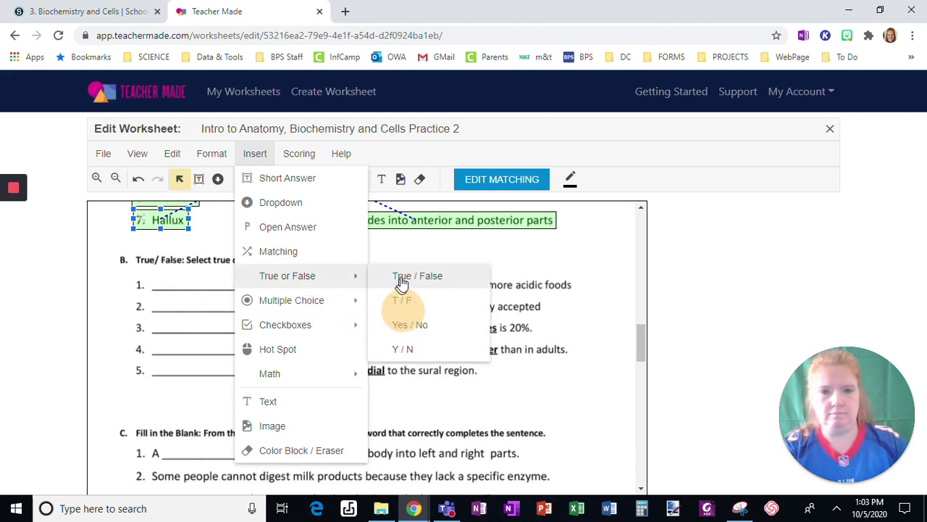
{"action": "left_click", "coordinate": [406, 276]}
{"action": "left_click", "coordinate": [158, 276]}
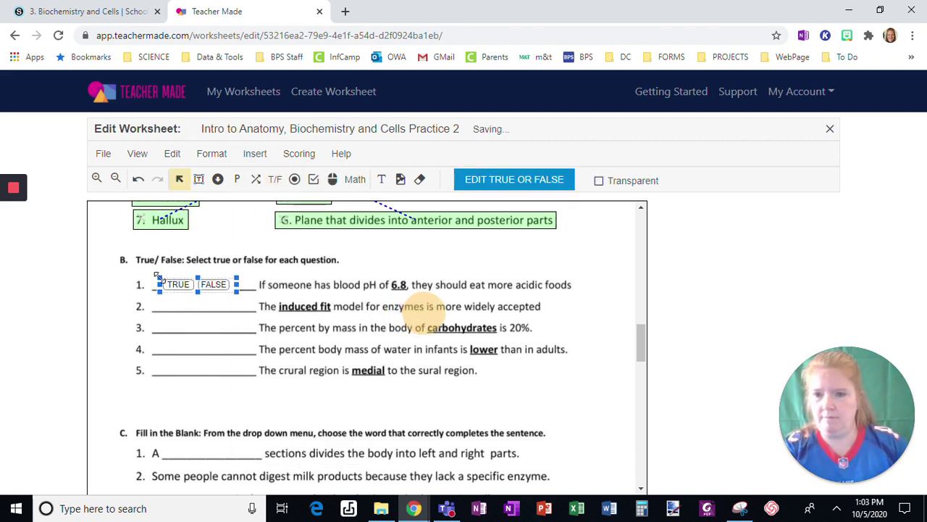
{"action": "left_click_drag", "start_coordinate": [239, 285], "coordinate": [262, 285]}
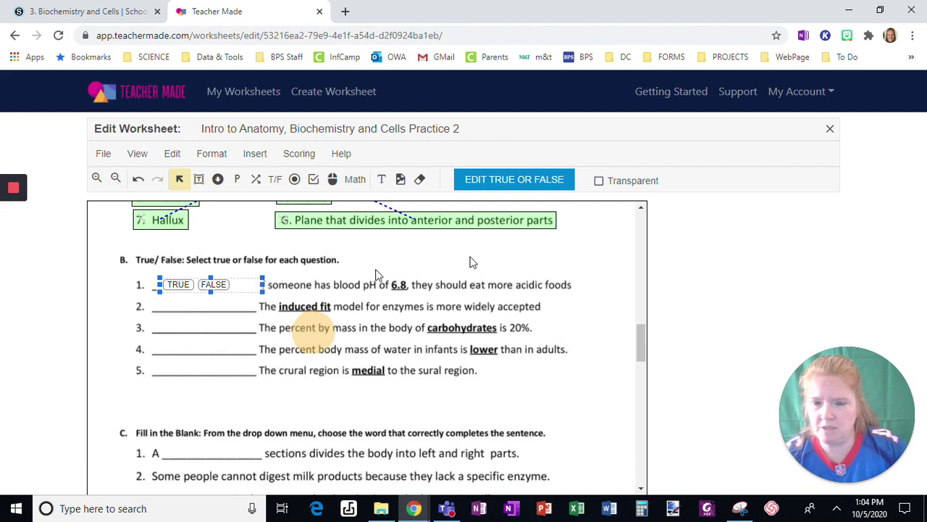
{"action": "left_click", "coordinate": [599, 180]}
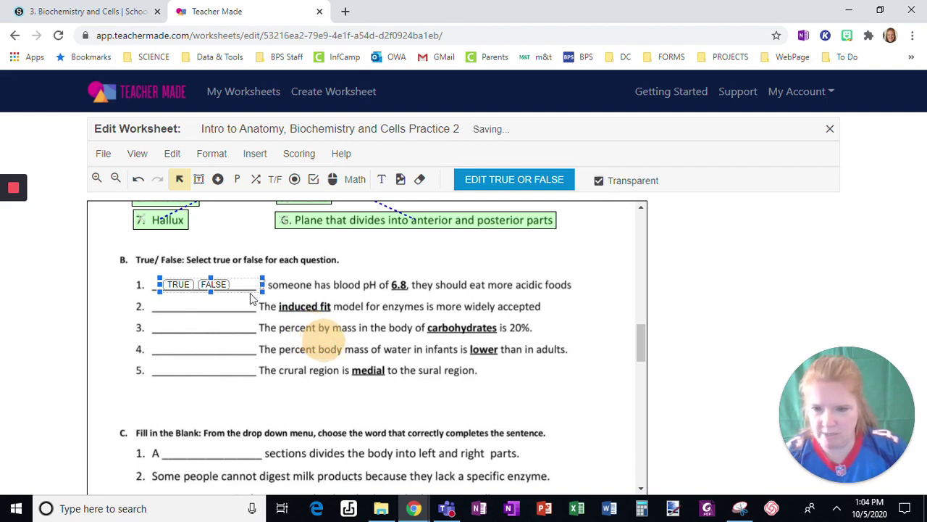
{"action": "left_click_drag", "start_coordinate": [247, 285], "coordinate": [254, 282]}
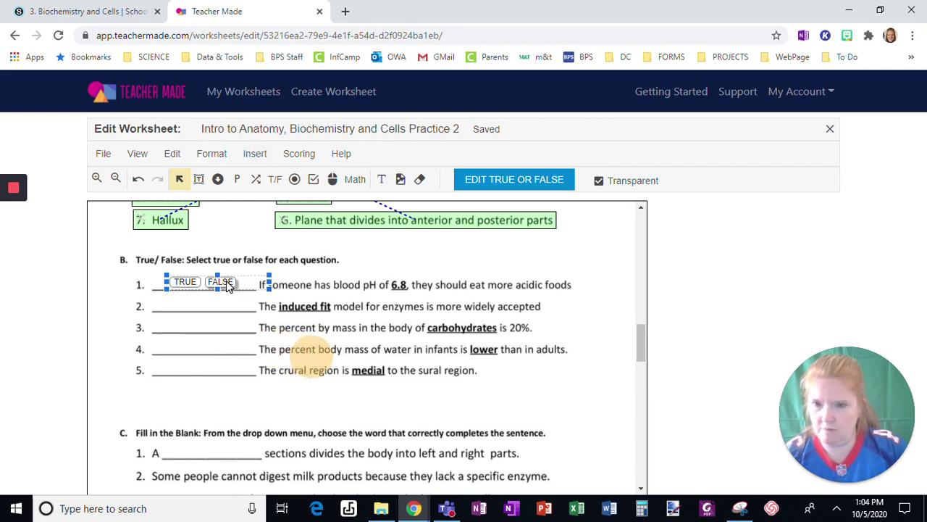
Step: Place a TRUE/FALSE answer on question 2's blank with a transparent background and TRUE correct, then align it
{"action": "left_click", "coordinate": [255, 153]}
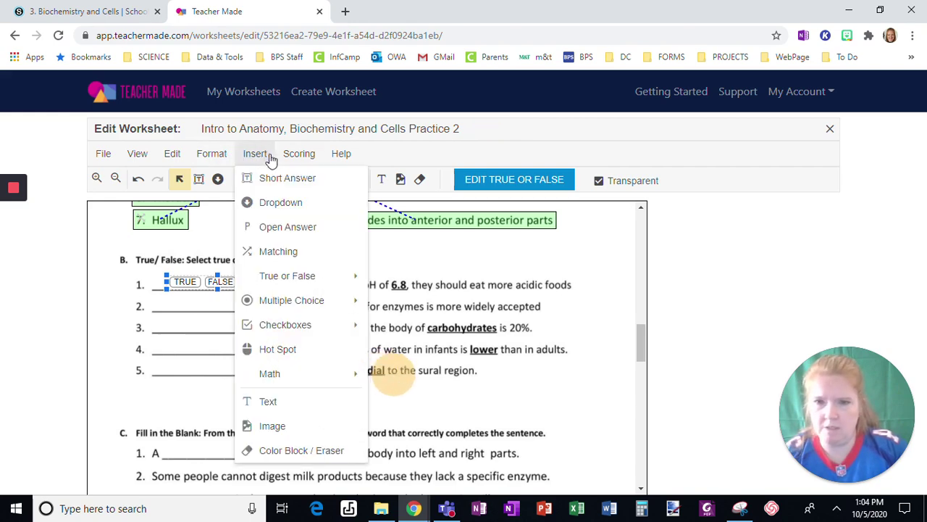
{"action": "left_click", "coordinate": [298, 153]}
{"action": "mouse_move", "coordinate": [275, 180]}
{"action": "left_click", "coordinate": [255, 152]}
{"action": "mouse_move", "coordinate": [352, 281]}
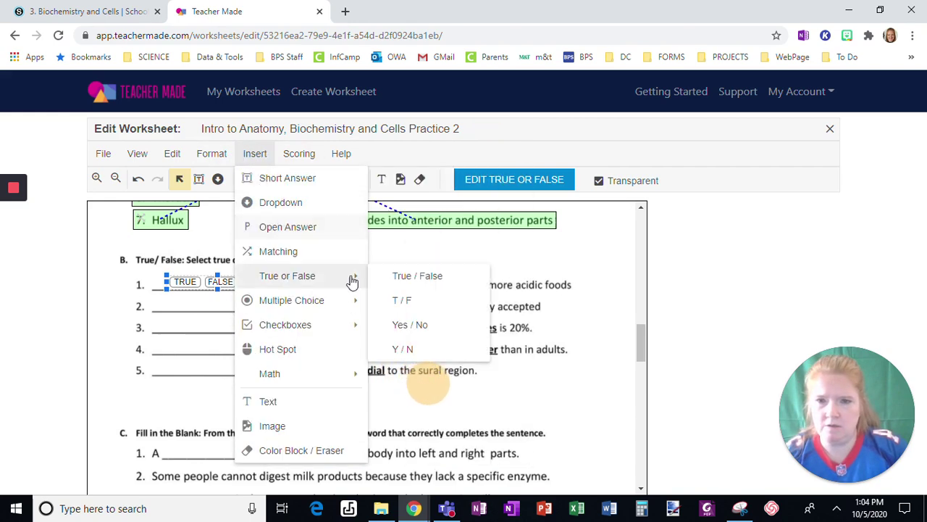
{"action": "left_click_drag", "start_coordinate": [171, 283], "coordinate": [166, 304]}
{"action": "left_click", "coordinate": [600, 181]}
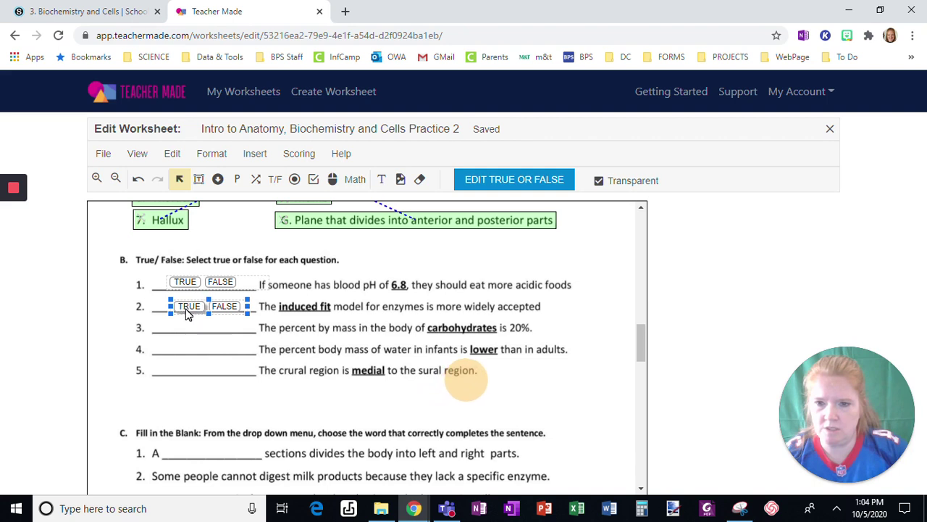
{"action": "left_click", "coordinate": [188, 307]}
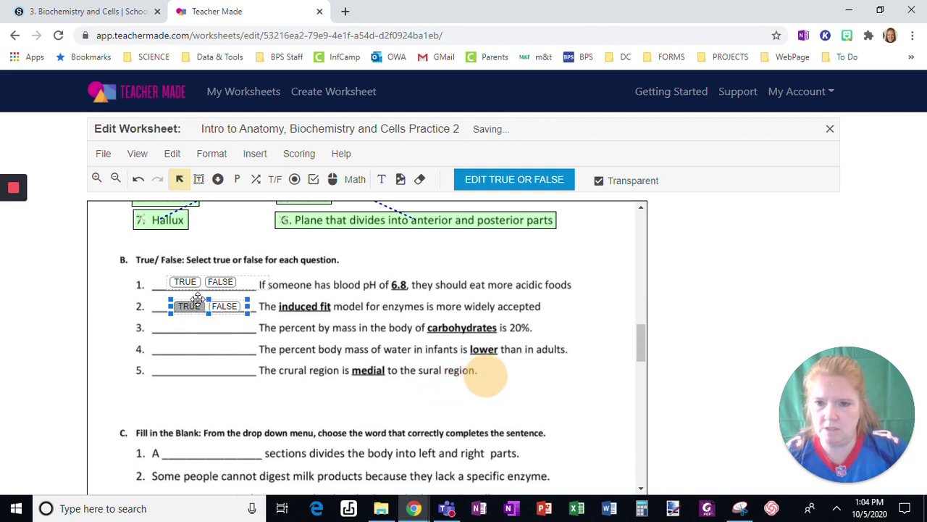
{"action": "left_click_drag", "start_coordinate": [198, 299], "coordinate": [192, 295]}
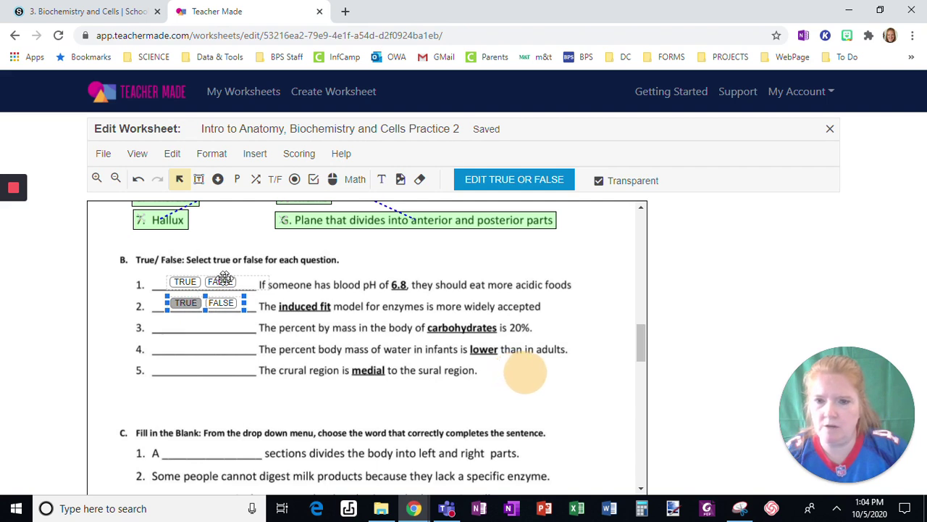
Step: Mark FALSE correct for question 1, then add question 3's TRUE/FALSE answer with FALSE correct
{"action": "left_click", "coordinate": [221, 281]}
{"action": "left_click", "coordinate": [221, 282]}
{"action": "left_click", "coordinate": [257, 155]}
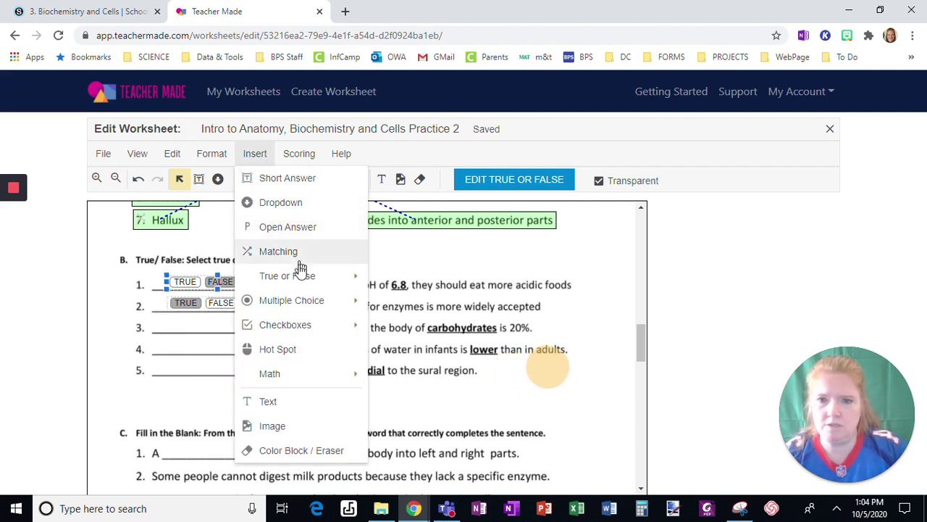
{"action": "mouse_move", "coordinate": [300, 275]}
{"action": "left_click", "coordinate": [378, 279]}
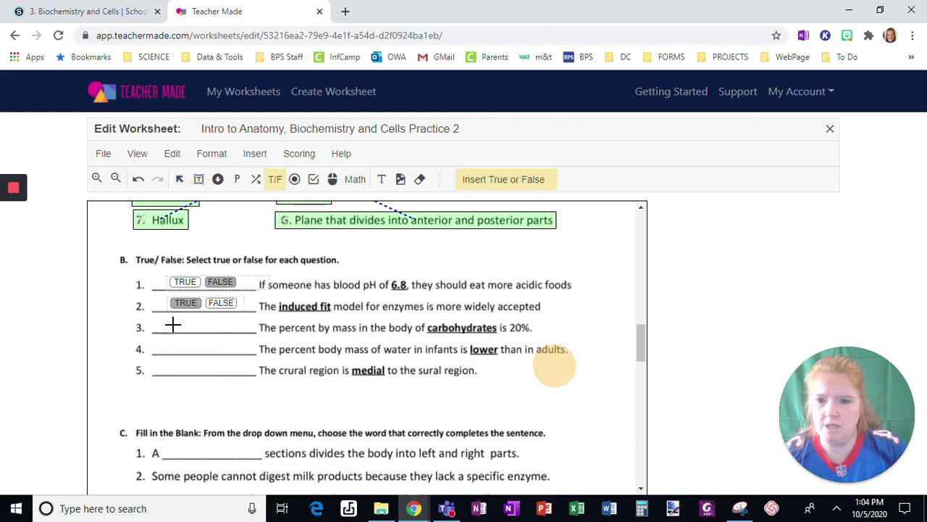
{"action": "left_click", "coordinate": [166, 319]}
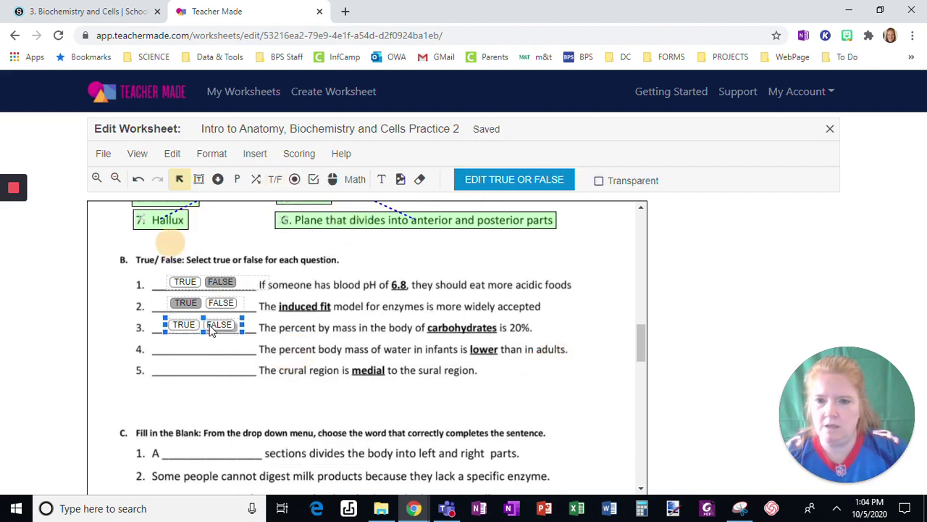
{"action": "left_click", "coordinate": [218, 325]}
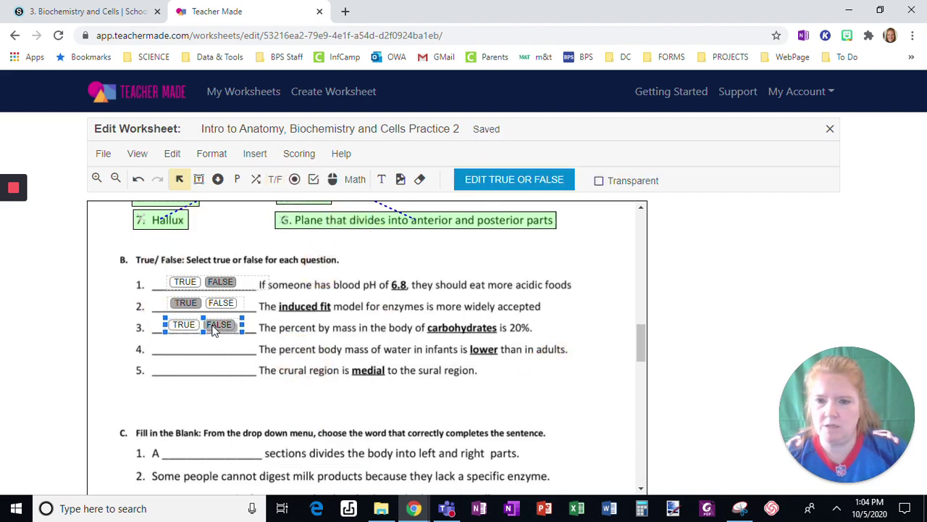
Step: Add a TRUE/FALSE answer to question 4 with FALSE correct, nudged onto its line
{"action": "left_click", "coordinate": [255, 153]}
{"action": "mouse_move", "coordinate": [351, 289]}
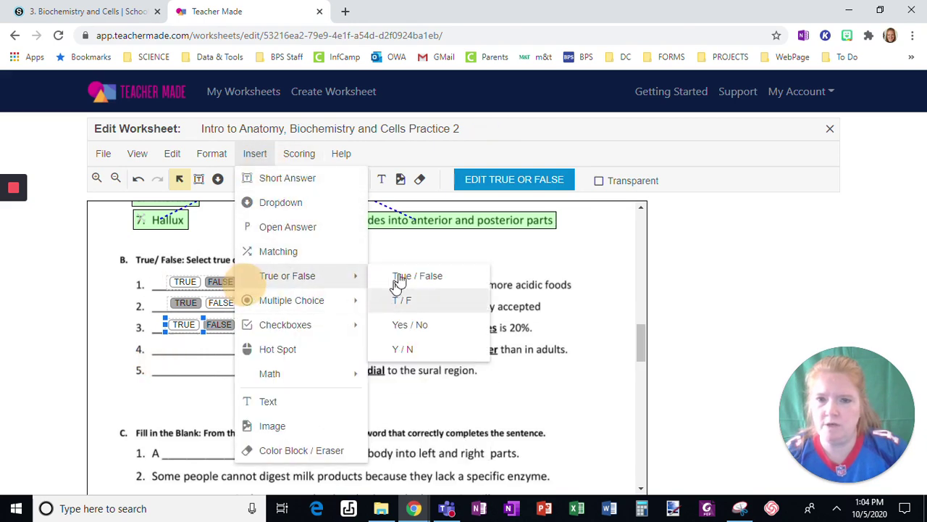
{"action": "left_click", "coordinate": [395, 300]}
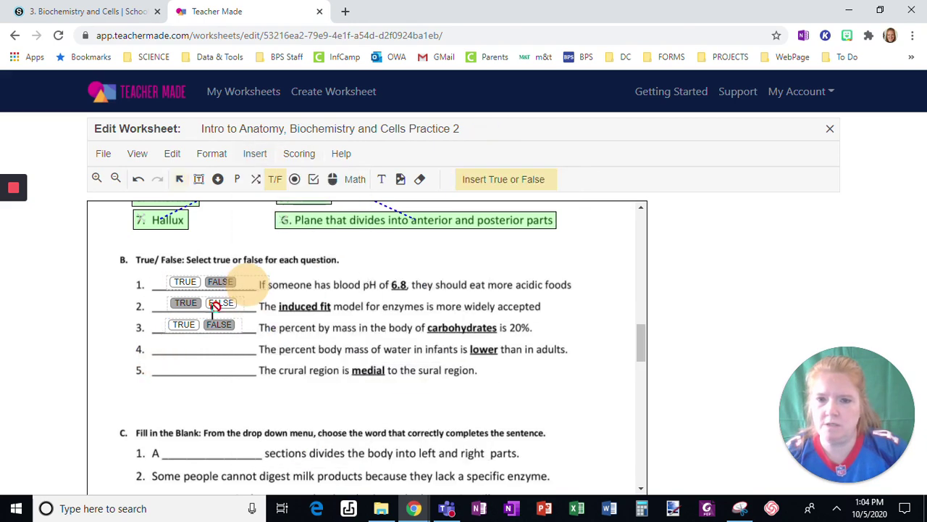
{"action": "left_click", "coordinate": [165, 340]}
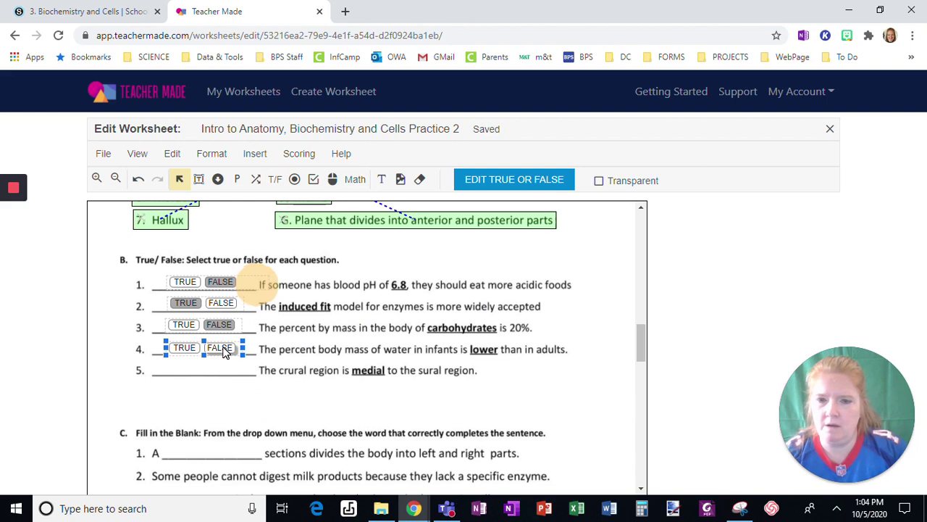
{"action": "left_click", "coordinate": [224, 348]}
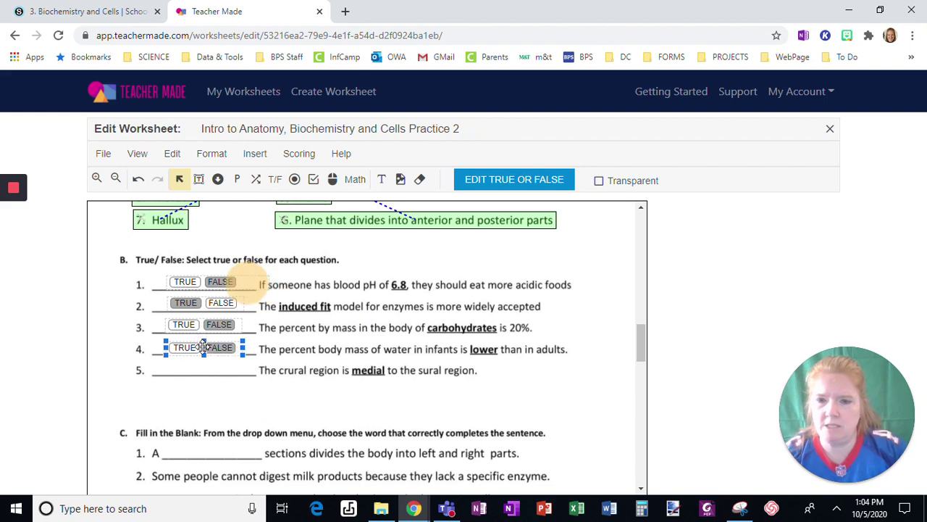
{"action": "left_click_drag", "start_coordinate": [203, 348], "coordinate": [200, 344]}
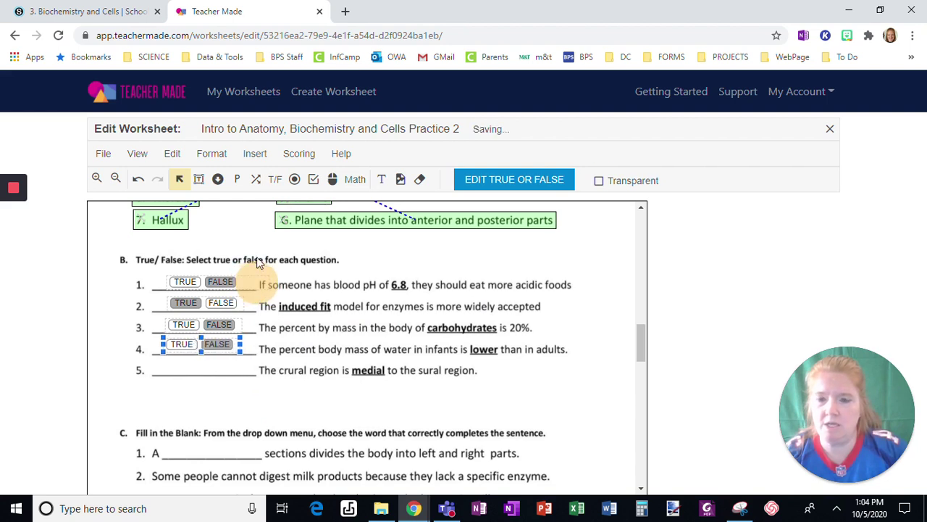
Step: Place question 5's TRUE/FALSE answer and line it up with the others
{"action": "left_click", "coordinate": [255, 154]}
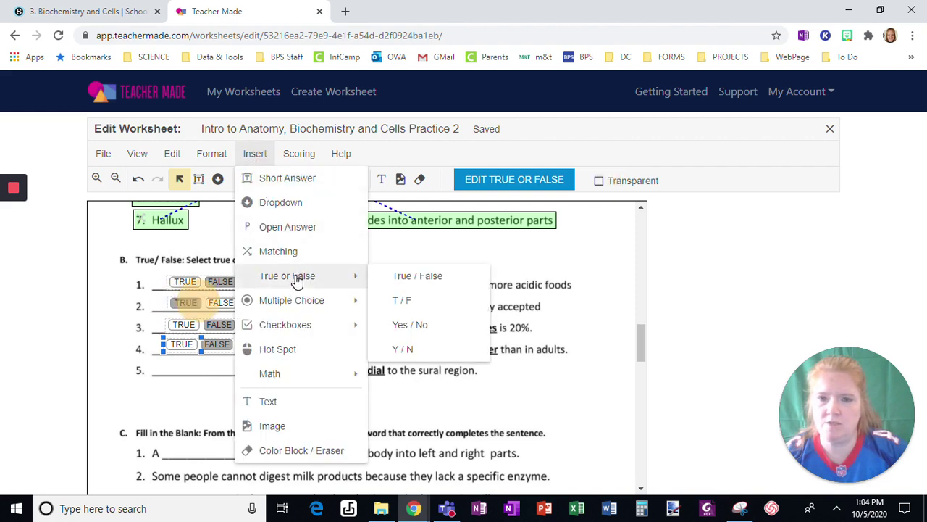
{"action": "left_click", "coordinate": [404, 275]}
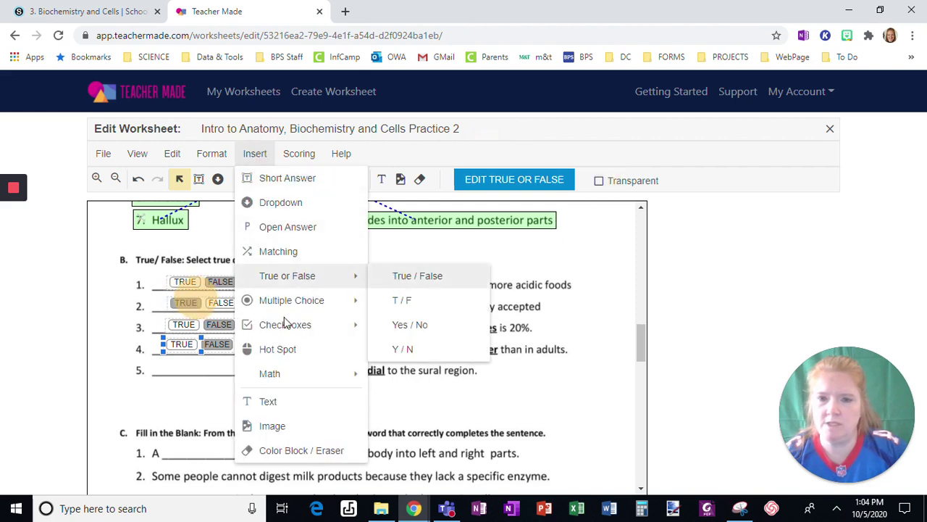
{"action": "left_click", "coordinate": [160, 359]}
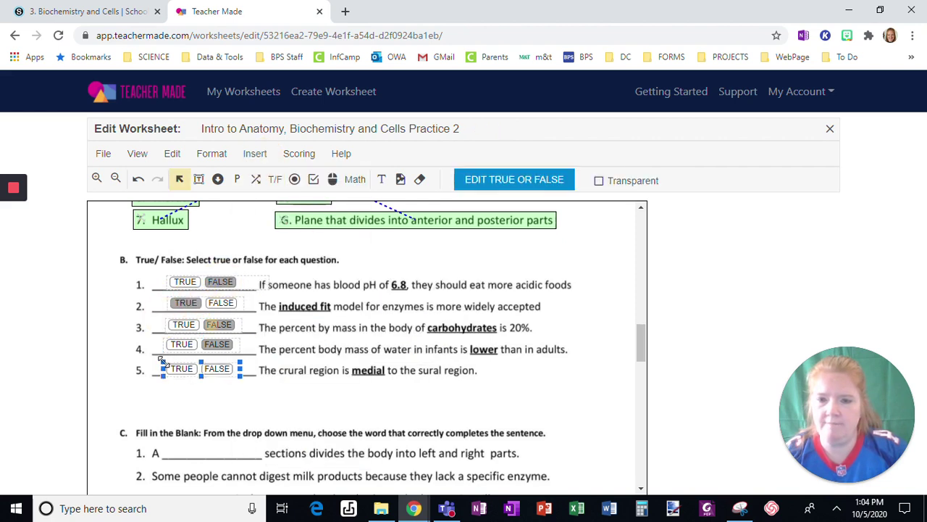
{"action": "left_click", "coordinate": [203, 365]}
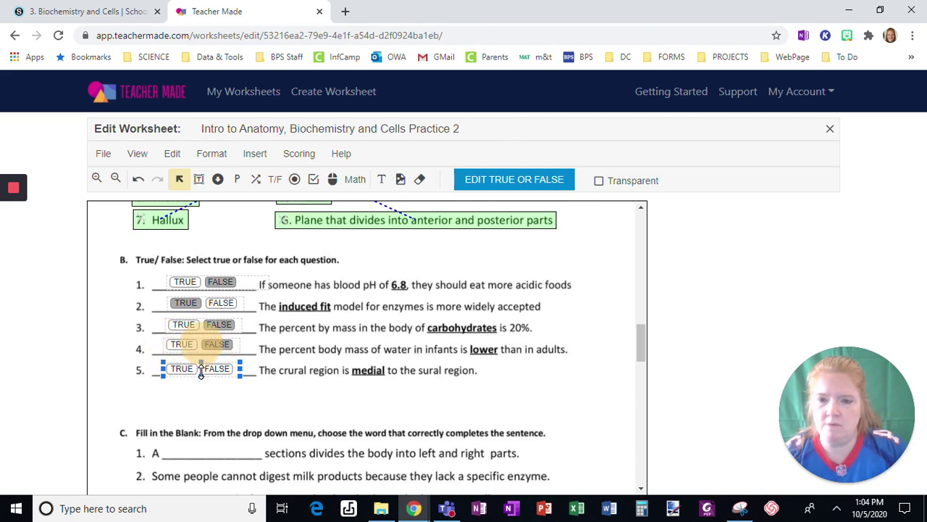
{"action": "left_click_drag", "start_coordinate": [190, 377], "coordinate": [186, 373]}
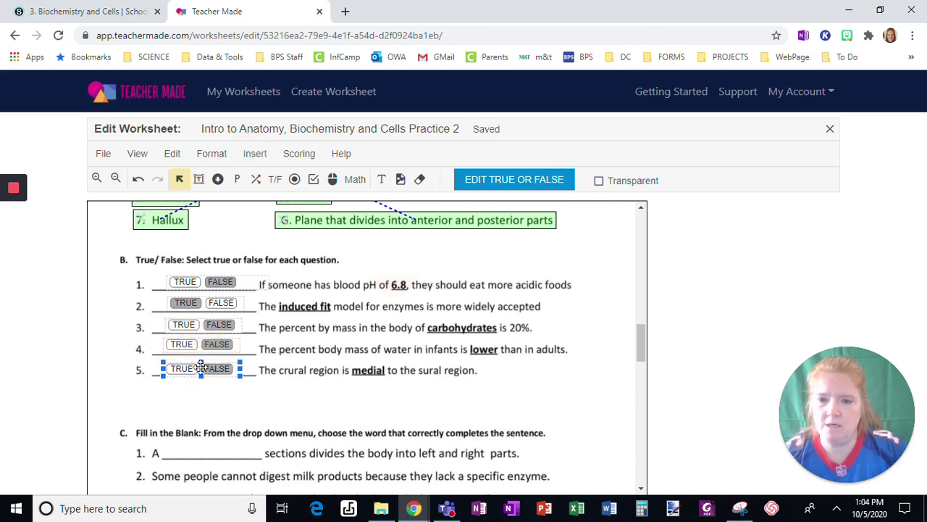
{"action": "left_click", "coordinate": [195, 362]}
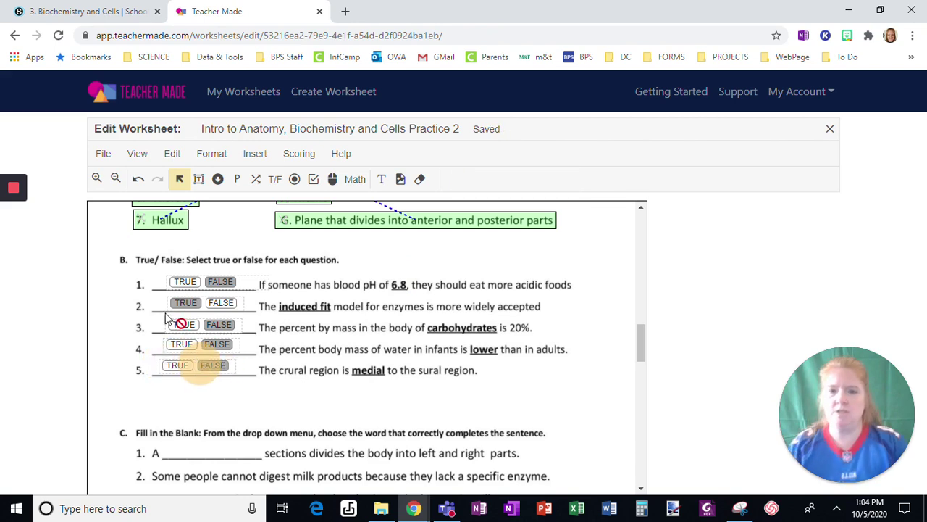
Step: Insert a dropdown into Fill in the Blank question 1's blank and open its choice editor
{"action": "scroll", "coordinate": [551, 384], "scroll_direction": "down", "scroll_amount": 3}
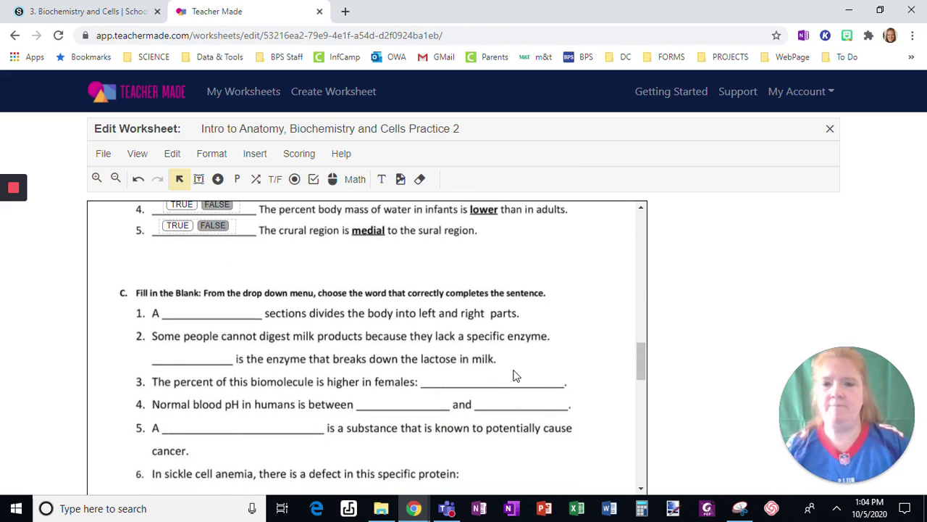
{"action": "left_click", "coordinate": [388, 390]}
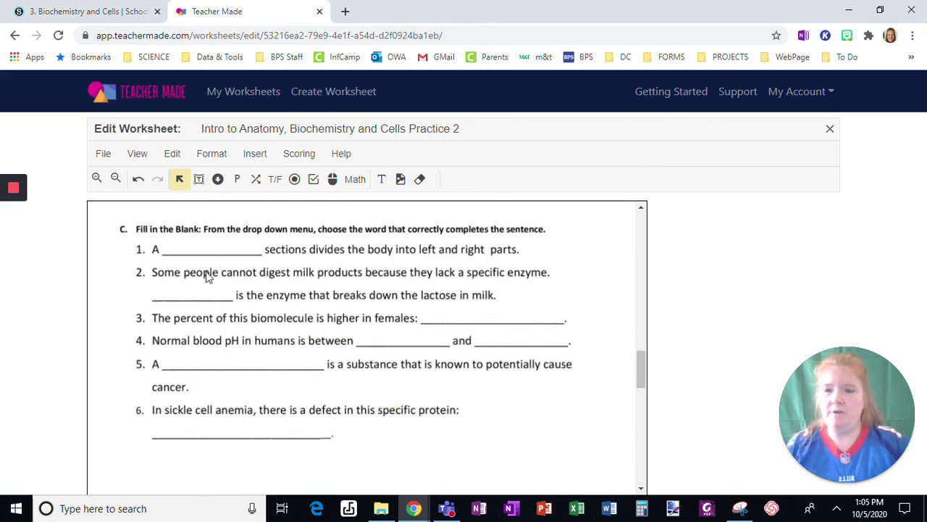
{"action": "left_click", "coordinate": [255, 158]}
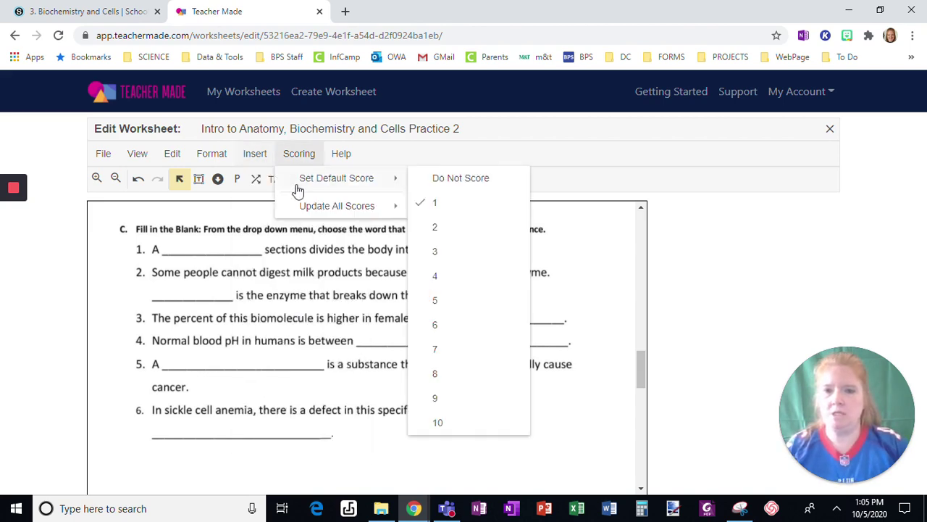
{"action": "left_click", "coordinate": [282, 203]}
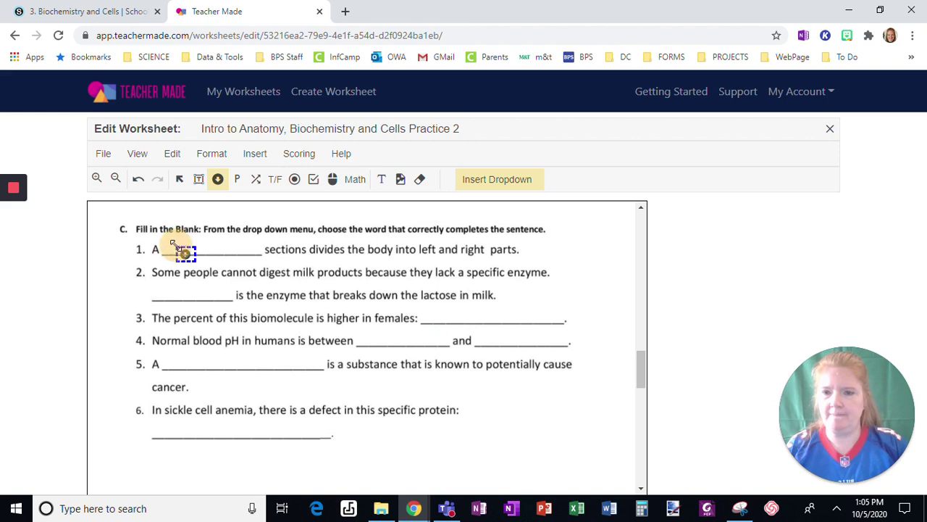
{"action": "left_click", "coordinate": [174, 244]}
{"action": "left_click", "coordinate": [505, 187]}
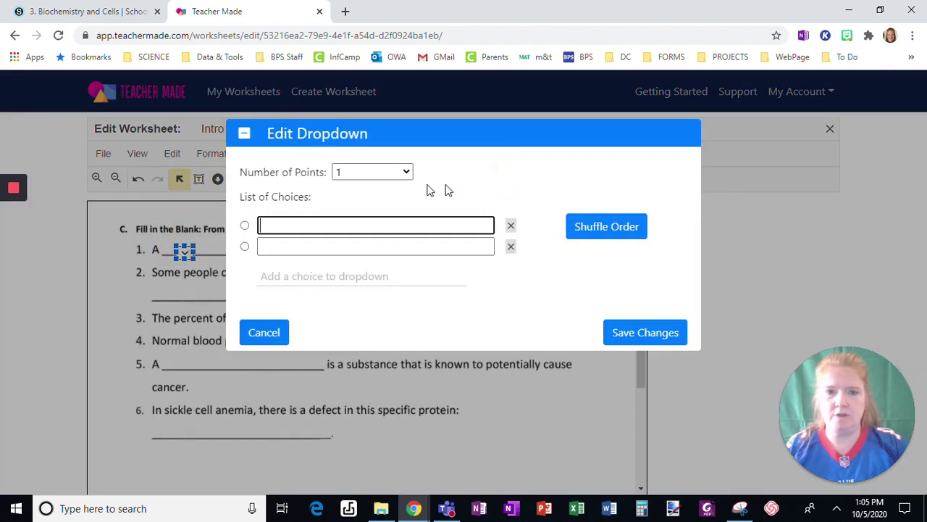
Step: Enter the choices transverse, coronal and sagittal, mark transverse correct, and save
{"action": "left_click", "coordinate": [316, 226]}
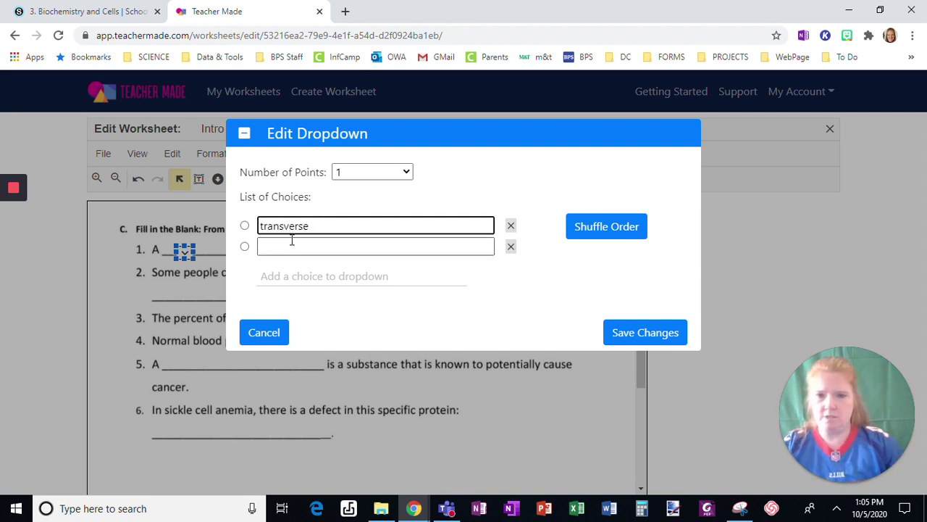
{"action": "key", "text": "Tab"}
{"action": "left_click", "coordinate": [291, 245]}
{"action": "type", "text": "coronal"}
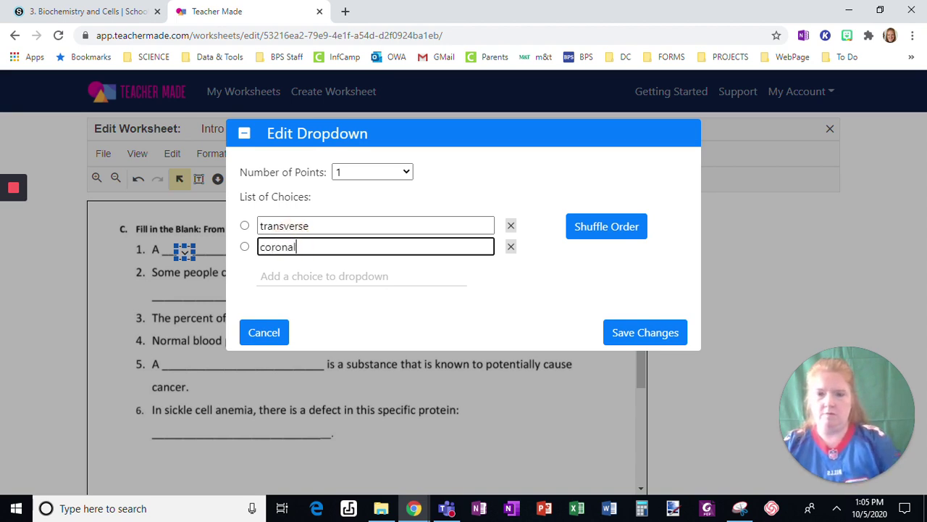
{"action": "left_click", "coordinate": [293, 275]}
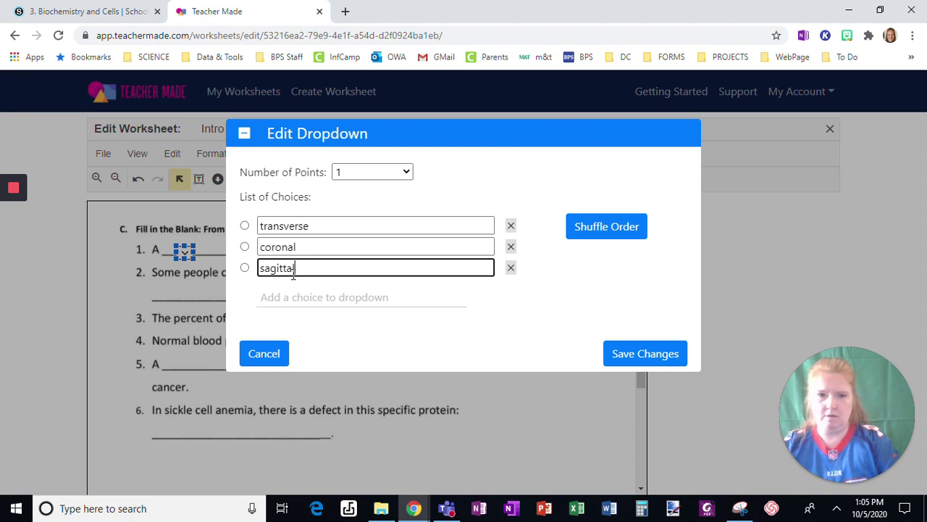
{"action": "left_click", "coordinate": [380, 137]}
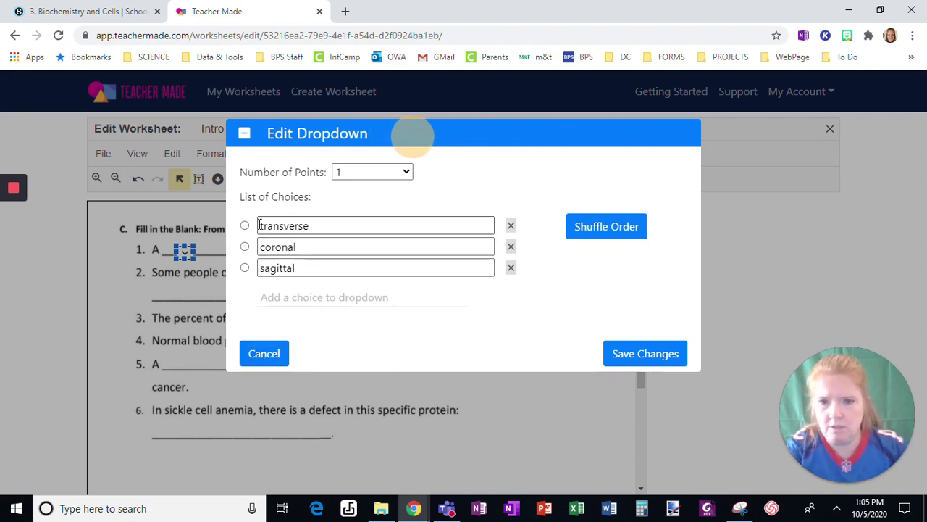
{"action": "left_click", "coordinate": [246, 226]}
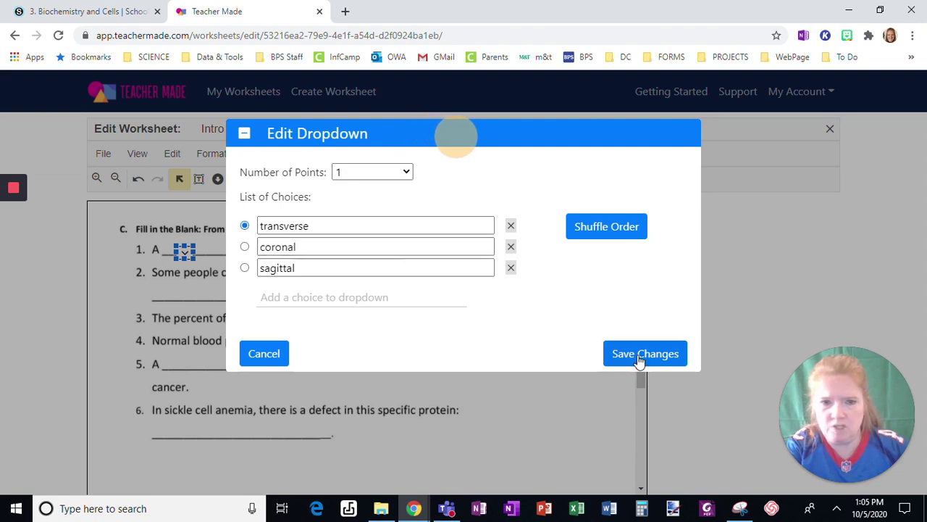
{"action": "left_click", "coordinate": [629, 353]}
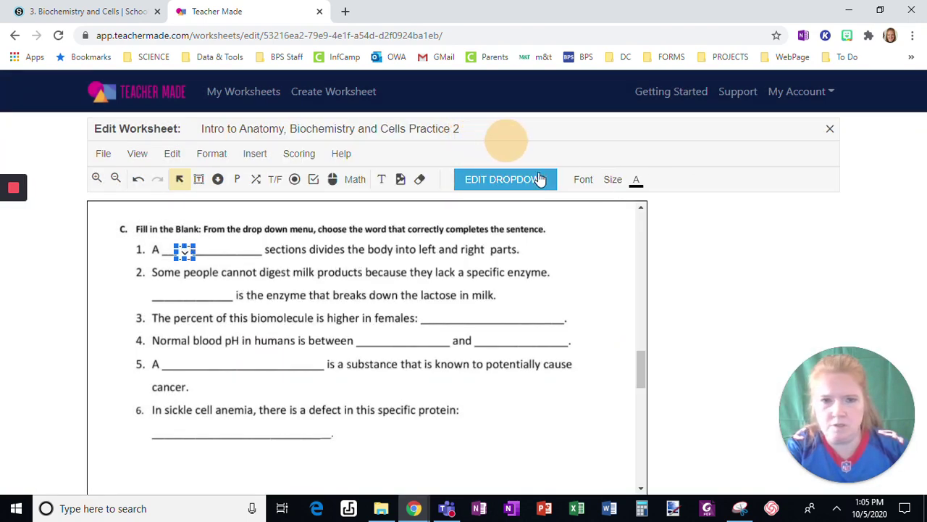
Step: Change the correct answer to sagittal, shuffle the choice order, and save again
{"action": "left_click", "coordinate": [505, 179]}
{"action": "left_click", "coordinate": [245, 267]}
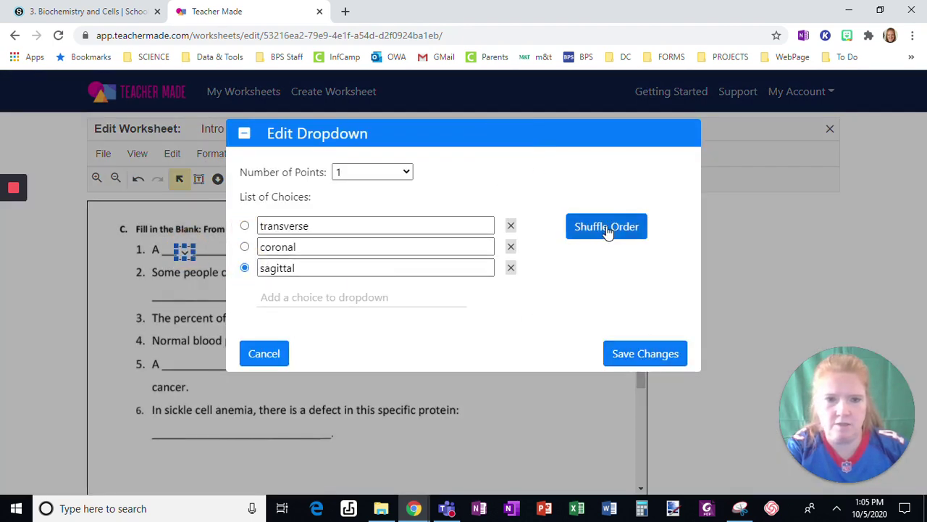
{"action": "left_click", "coordinate": [606, 228]}
{"action": "left_click", "coordinate": [632, 353]}
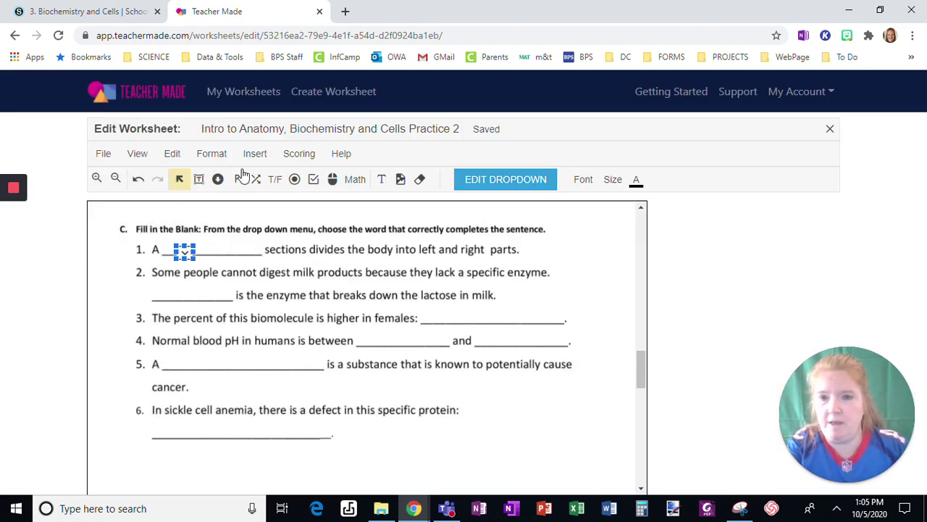
{"action": "left_click", "coordinate": [255, 154]}
Step: Insert a dropdown into question 2's enzyme blank and open its choice editor
{"action": "left_click", "coordinate": [299, 154]}
{"action": "mouse_move", "coordinate": [304, 181]}
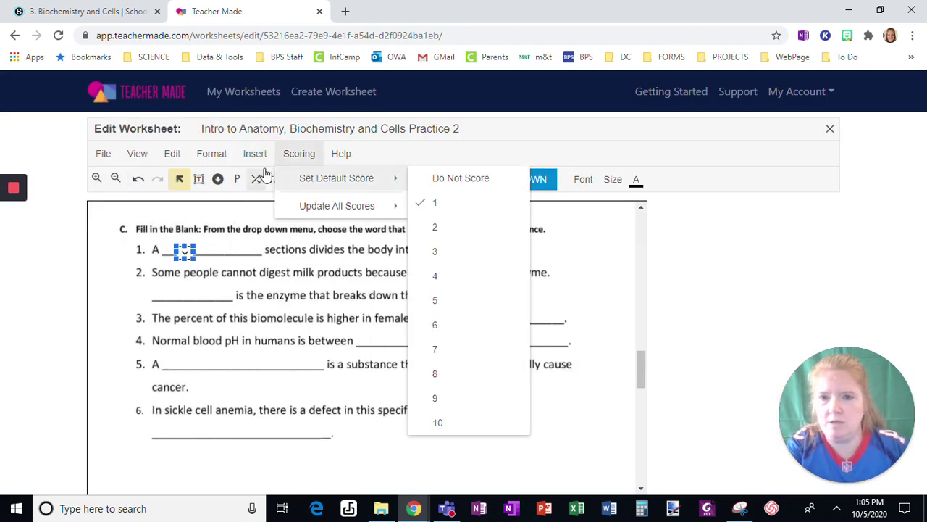
{"action": "left_click", "coordinate": [264, 159]}
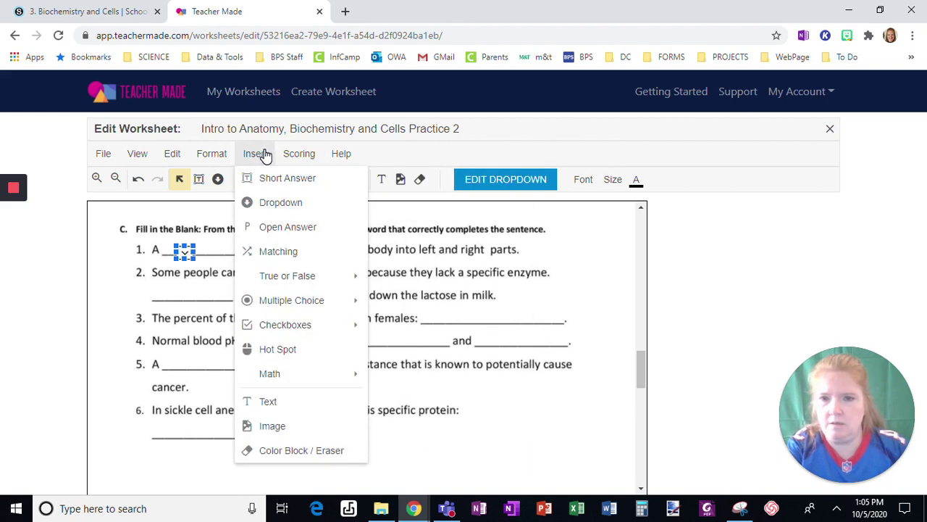
{"action": "left_click", "coordinate": [269, 202]}
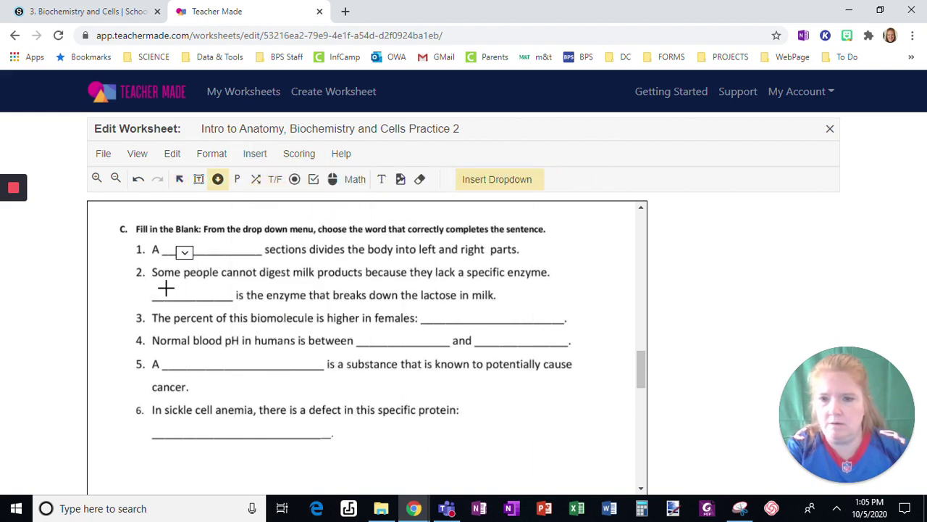
{"action": "left_click", "coordinate": [166, 288]}
{"action": "left_click", "coordinate": [496, 187]}
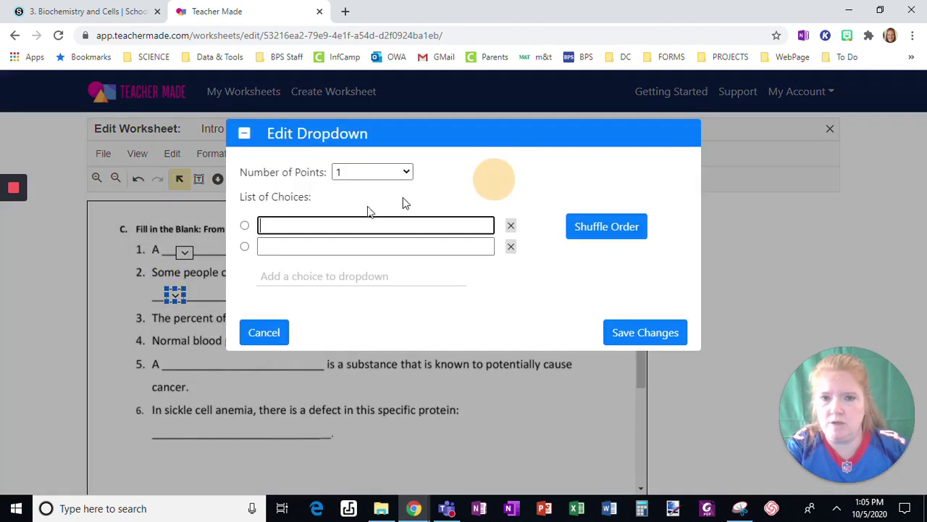
Step: Enter lactase, lactose, hemoglobin and carbohydrate as choices, mark lactase correct, and save
{"action": "type", "text": "lactase"}
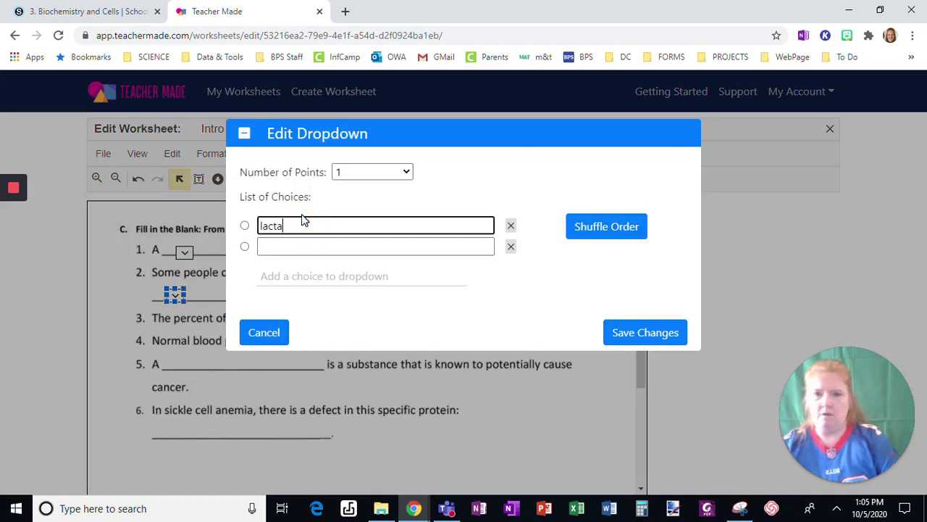
{"action": "left_click", "coordinate": [297, 245]}
{"action": "type", "text": "lactose"}
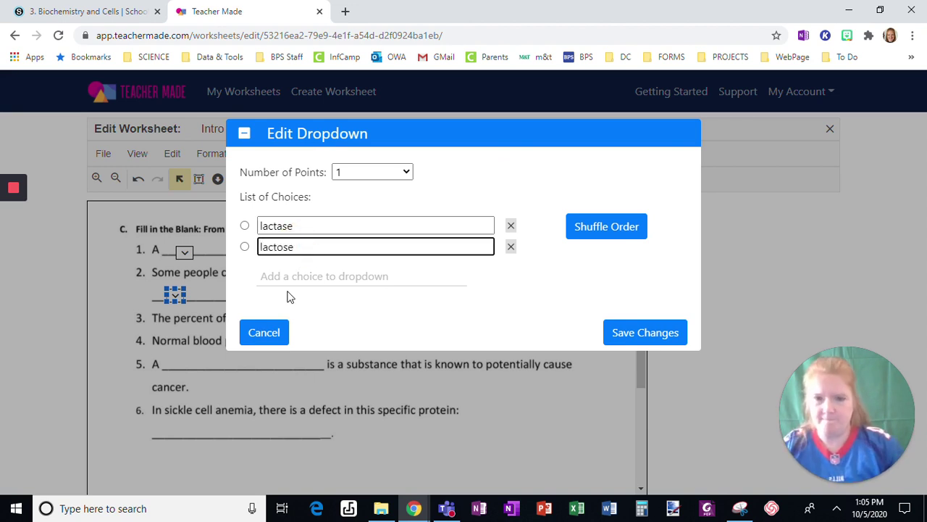
{"action": "left_click", "coordinate": [302, 278]}
{"action": "type", "text": "hemoglobin"}
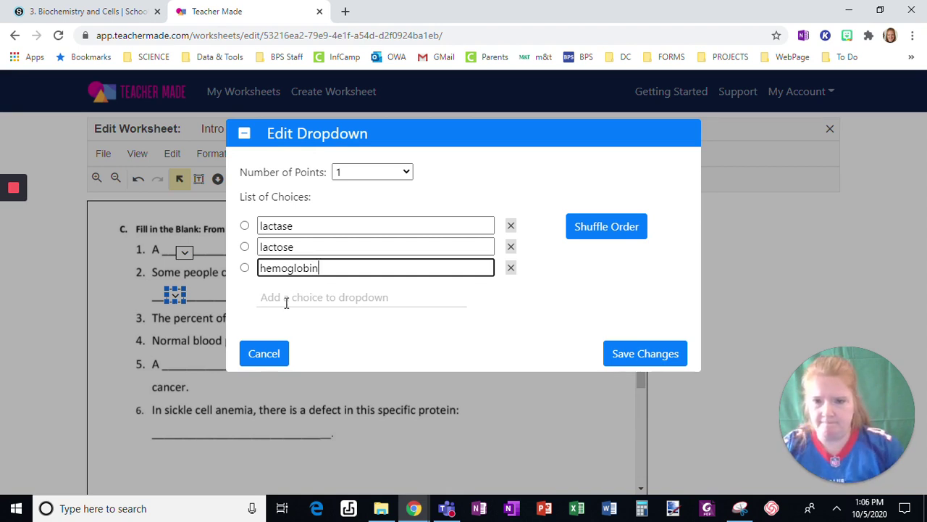
{"action": "left_click", "coordinate": [286, 300]}
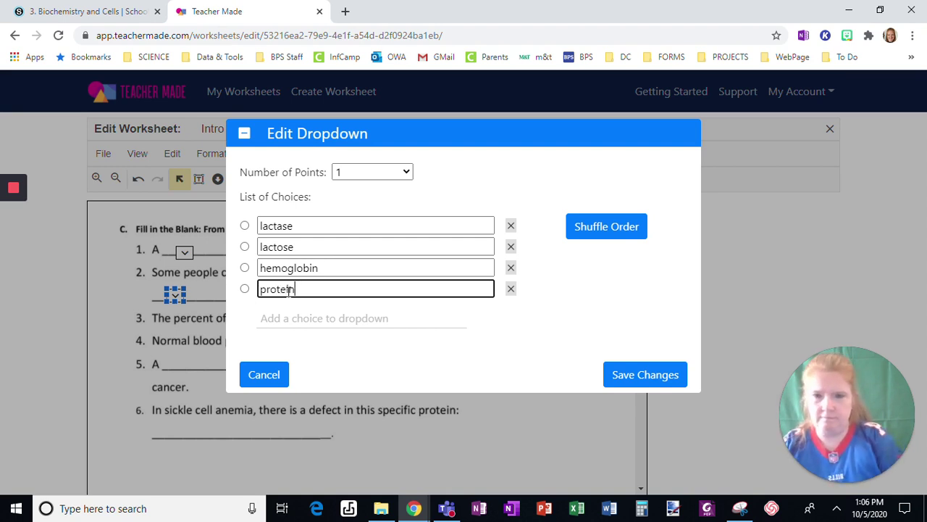
{"action": "type", "text": "arbohydra"}
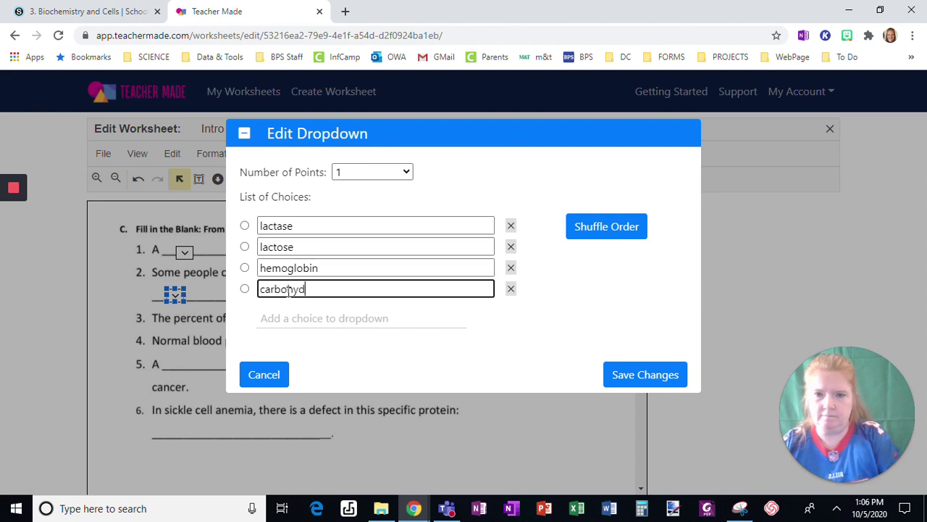
{"action": "left_click", "coordinate": [244, 226]}
{"action": "left_click", "coordinate": [664, 381]}
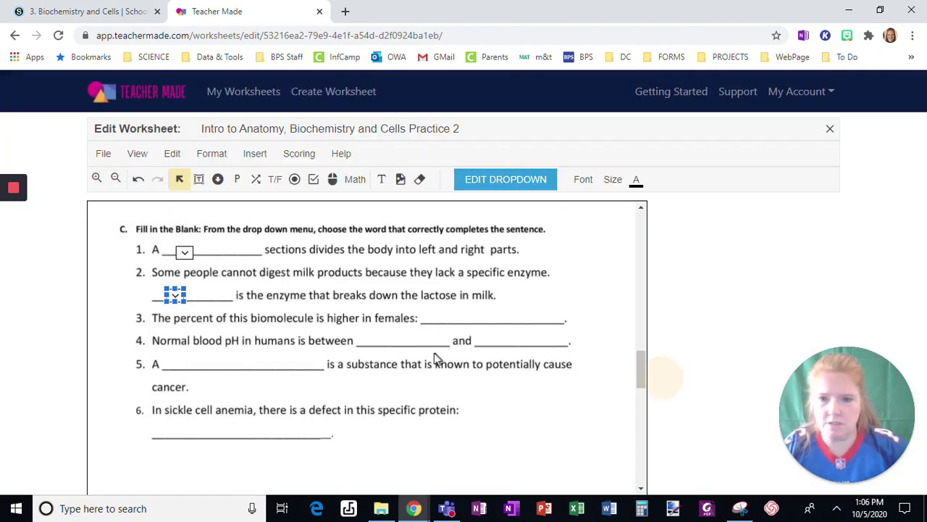
Step: Deselect the question 2 dropdown and start moving down toward section D
{"action": "left_click", "coordinate": [592, 291]}
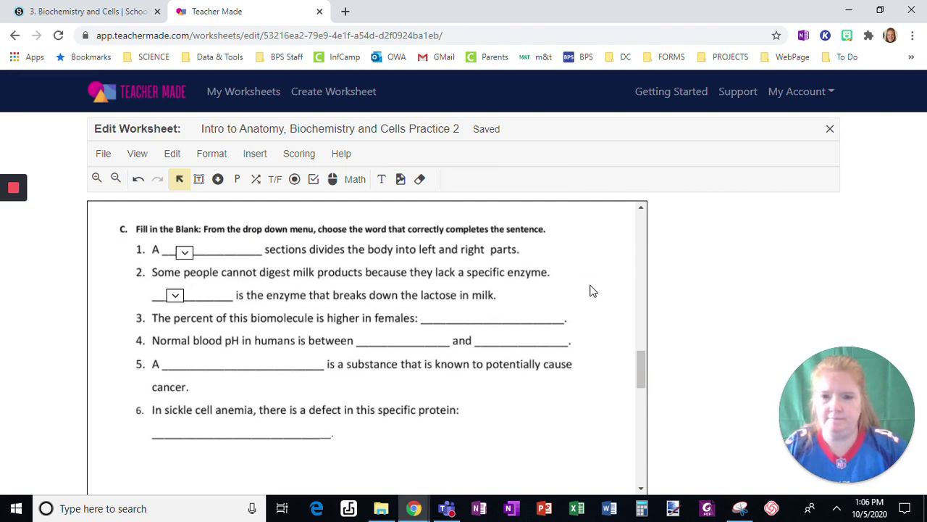
{"action": "mouse_move", "coordinate": [14, 201]}
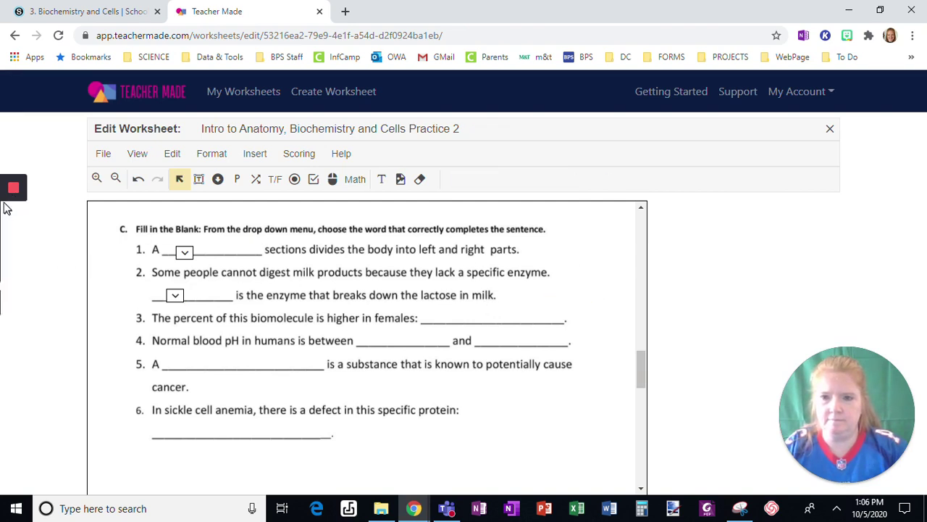
{"action": "left_click", "coordinate": [13, 243]}
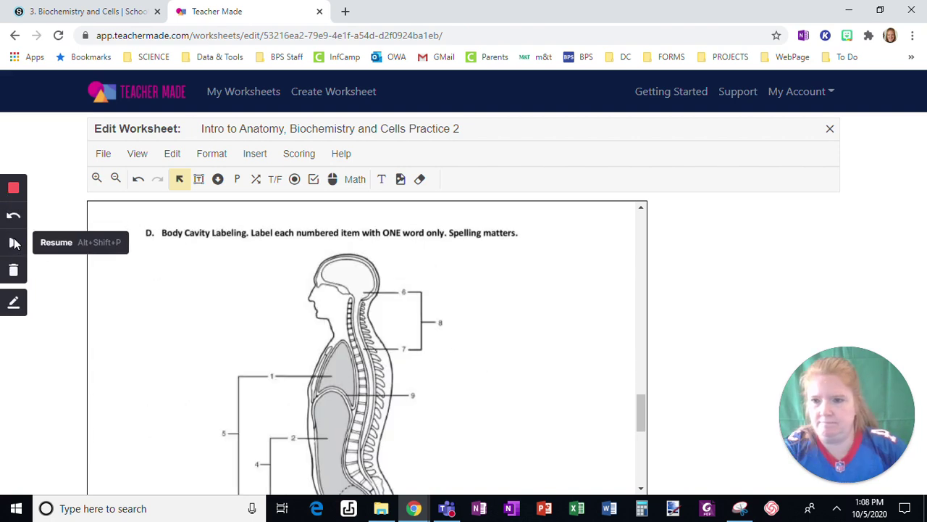
{"action": "left_click", "coordinate": [13, 243]}
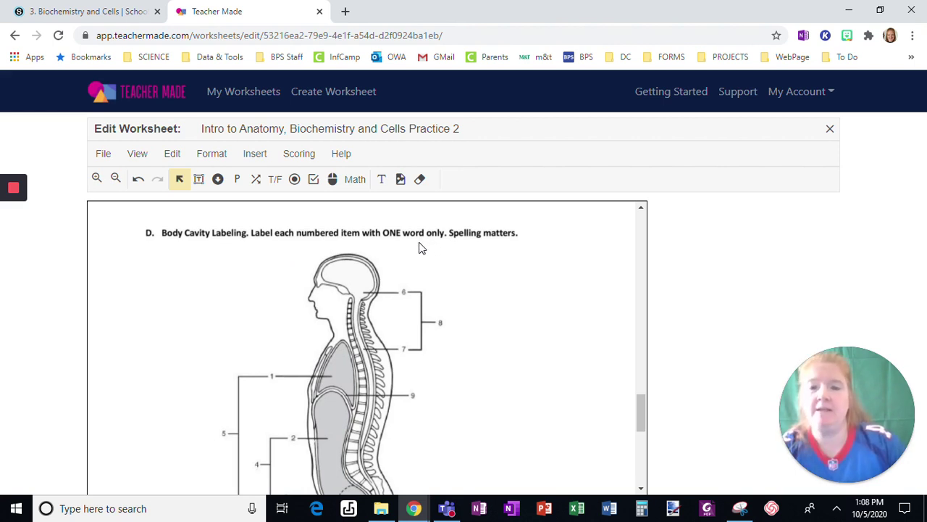
Step: Scroll the worksheet down to section D's Body Cavity Labeling diagram
{"action": "scroll", "coordinate": [479, 428], "scroll_direction": "down", "scroll_amount": 1}
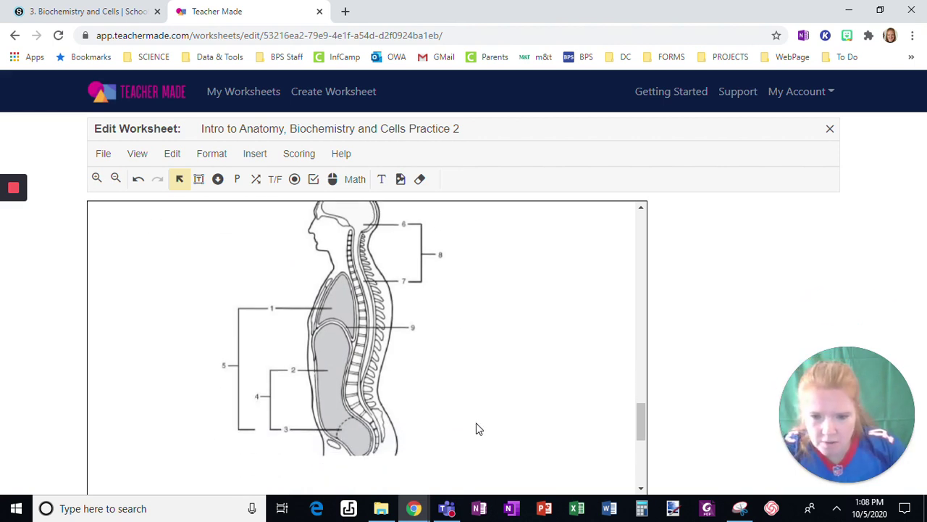
{"action": "scroll", "coordinate": [482, 424], "scroll_direction": "up", "scroll_amount": 1}
{"action": "scroll", "coordinate": [478, 426], "scroll_direction": "down", "scroll_amount": 1}
{"action": "scroll", "coordinate": [478, 426], "scroll_direction": "up", "scroll_amount": 1}
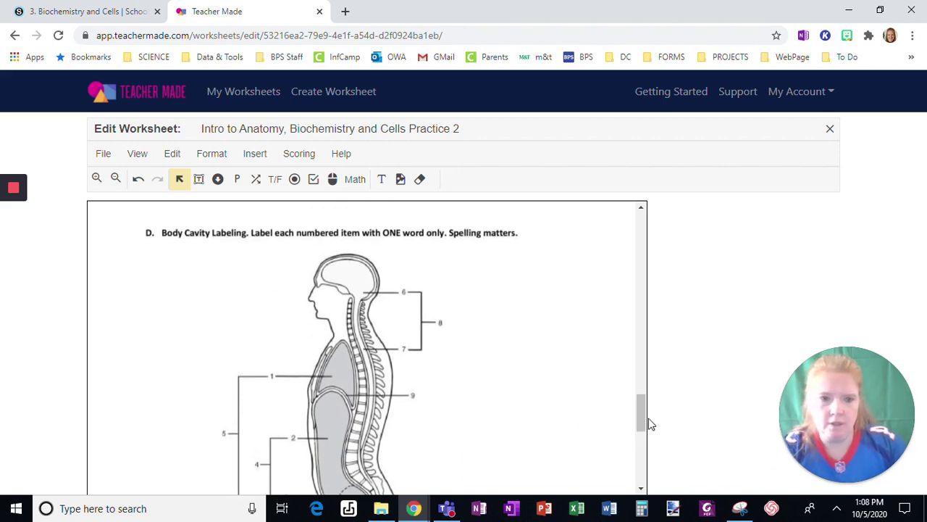
{"action": "left_click_drag", "start_coordinate": [642, 420], "coordinate": [643, 429]}
Step: Draw a text box to the right of the body cavity diagram
{"action": "left_click", "coordinate": [268, 161]}
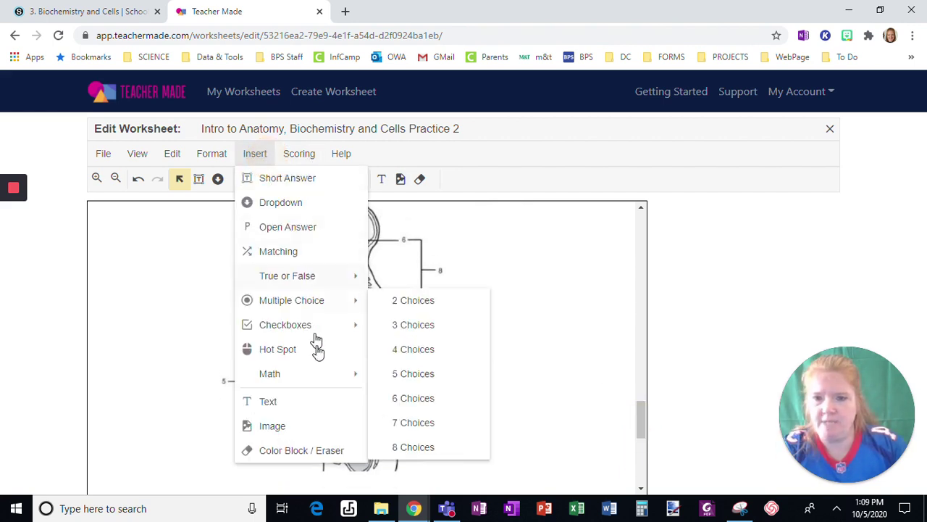
{"action": "left_click", "coordinate": [276, 402]}
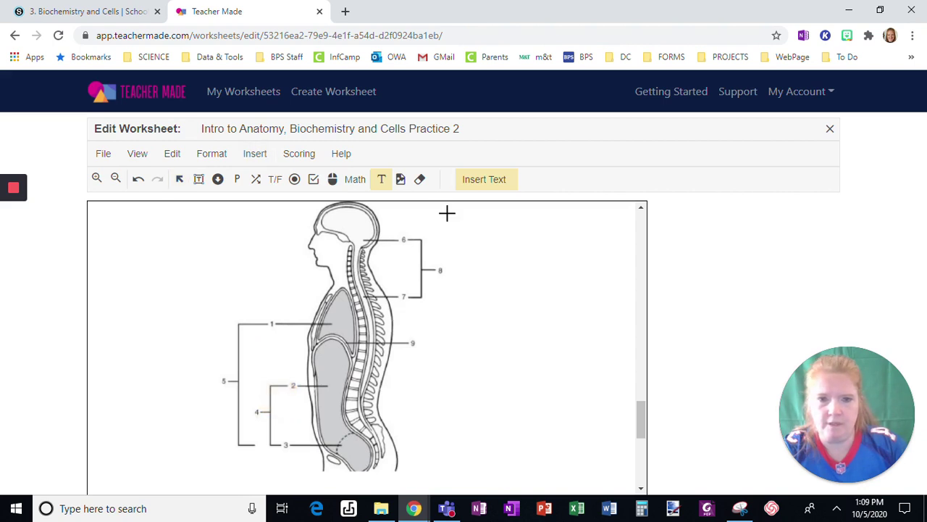
{"action": "left_click_drag", "start_coordinate": [476, 211], "coordinate": [612, 465]}
{"action": "double_click", "coordinate": [502, 219]}
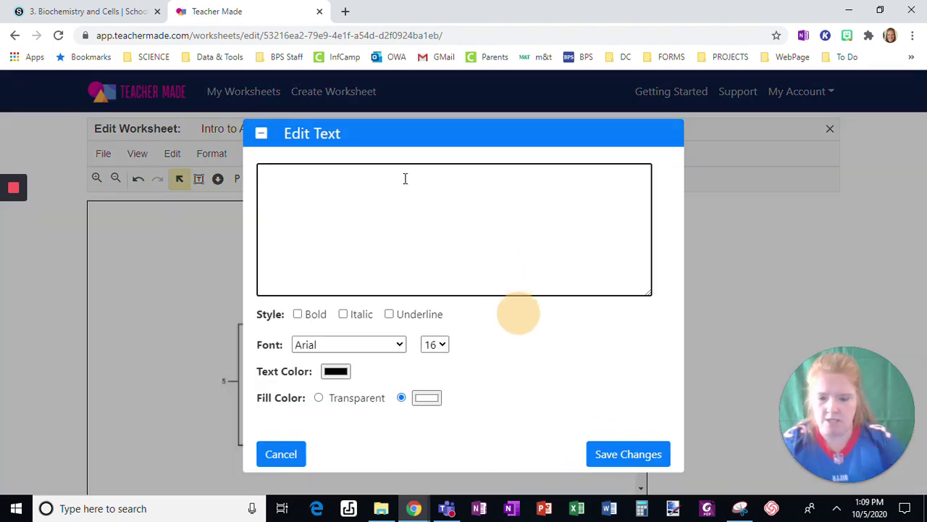
Step: Type label numbers 1 through 9 on spaced lines, make them bold, and save
{"action": "type", "text": "1"}
{"action": "key", "text": "Return"}
{"action": "key", "text": "Return"}
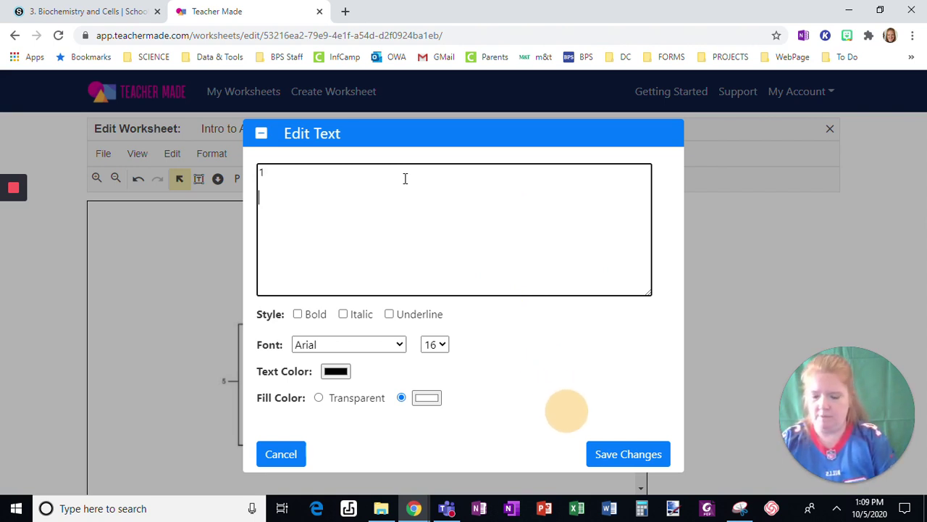
{"action": "type", "text": "2"}
{"action": "key", "text": "Return"}
{"action": "key", "text": "Return"}
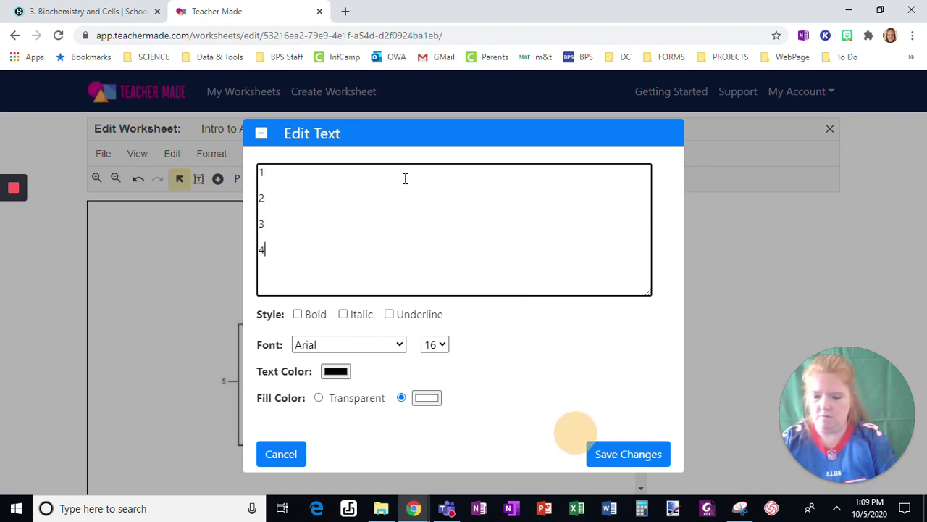
{"action": "type", "text": "5"}
{"action": "key", "text": "Return"}
{"action": "key", "text": "Return"}
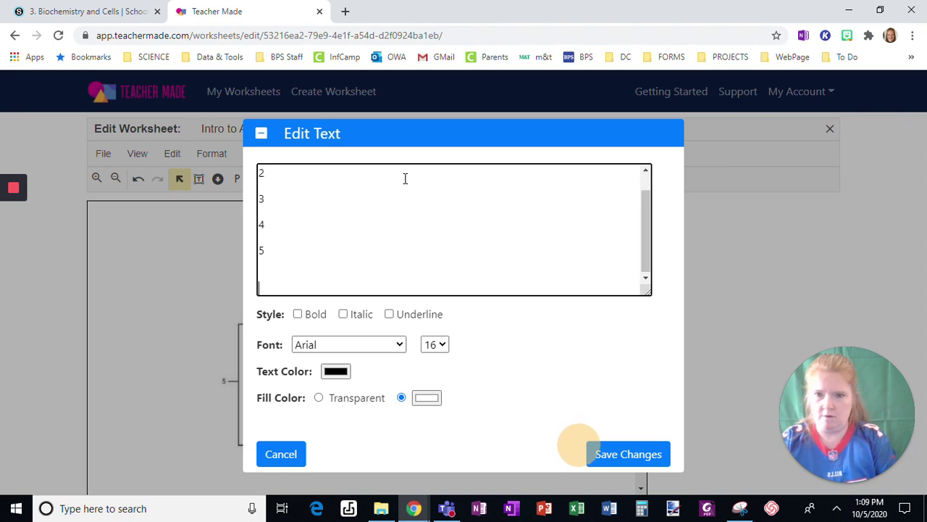
{"action": "type", "text": "6"}
{"action": "key", "text": "Return"}
{"action": "key", "text": "Return"}
{"action": "type", "text": "7"}
{"action": "key", "text": "Return"}
{"action": "key", "text": "Return"}
{"action": "type", "text": "8"}
{"action": "key", "text": "Return"}
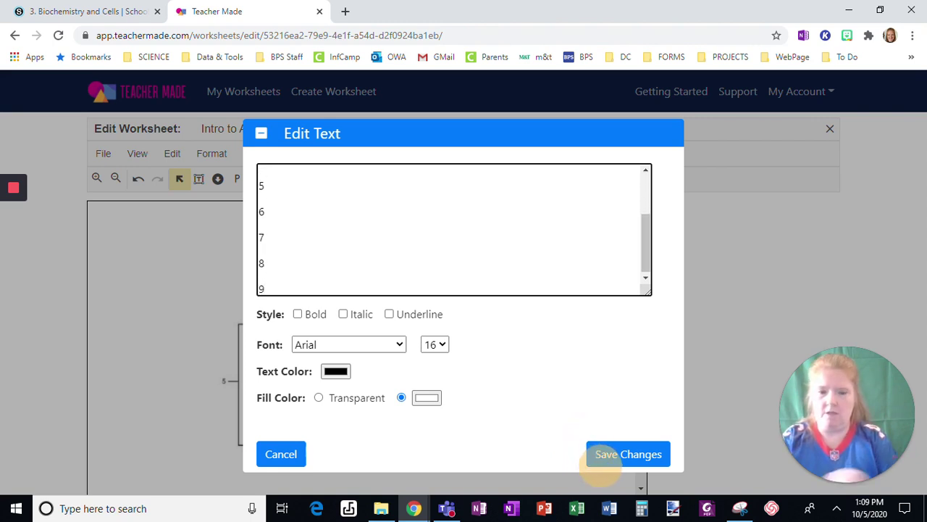
{"action": "key", "text": "ctrl+a"}
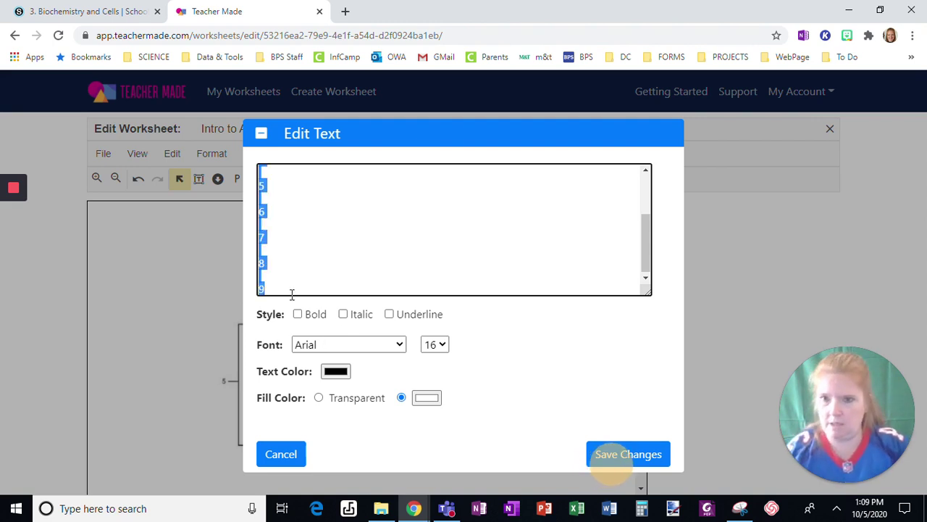
{"action": "left_click", "coordinate": [298, 314]}
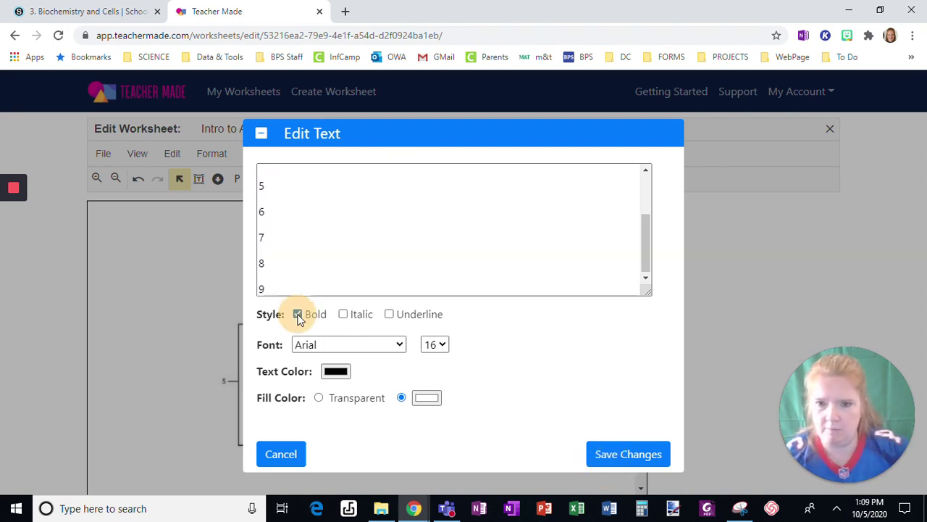
{"action": "left_click", "coordinate": [598, 455]}
Step: Enlarge the numbered box so 9 shows and move it up beside the heading
{"action": "scroll", "coordinate": [584, 400], "scroll_direction": "down", "scroll_amount": 1}
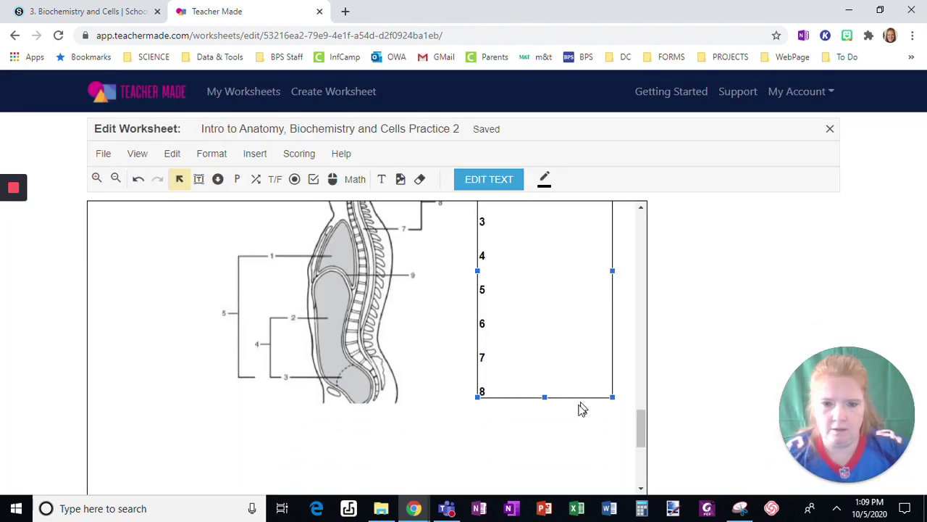
{"action": "left_click_drag", "start_coordinate": [545, 398], "coordinate": [544, 442]}
{"action": "scroll", "coordinate": [556, 408], "scroll_direction": "up", "scroll_amount": 2}
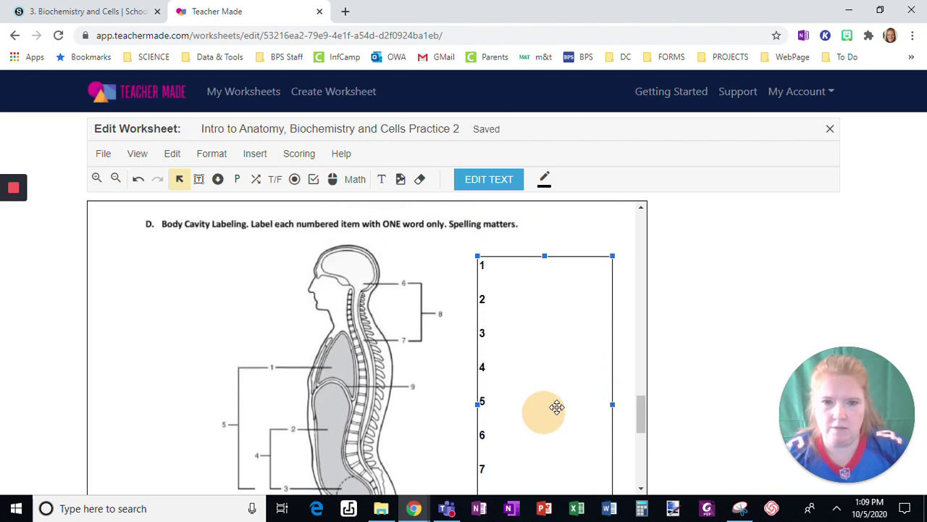
{"action": "left_click_drag", "start_coordinate": [528, 283], "coordinate": [526, 263]}
{"action": "left_click", "coordinate": [214, 302]}
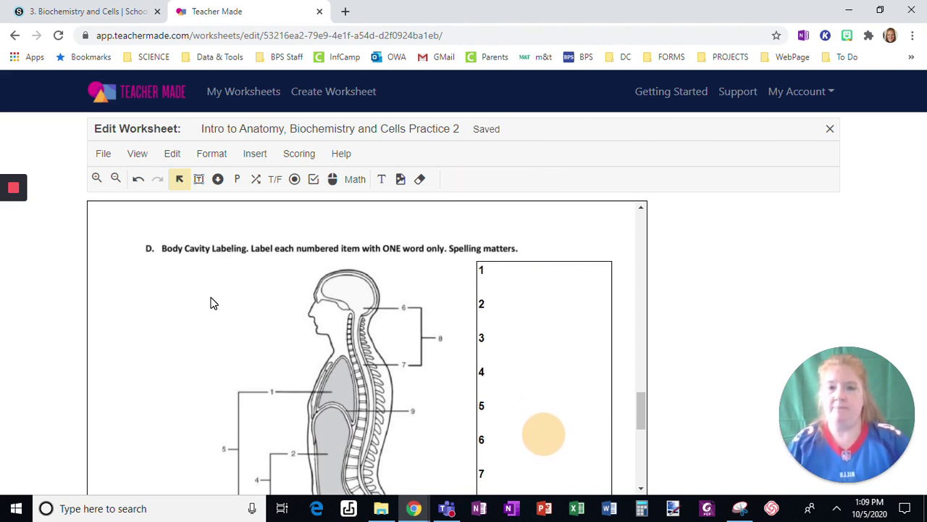
Step: Add a short-answer blank beside number 1 with thoracic as the correct answer
{"action": "left_click", "coordinate": [254, 154]}
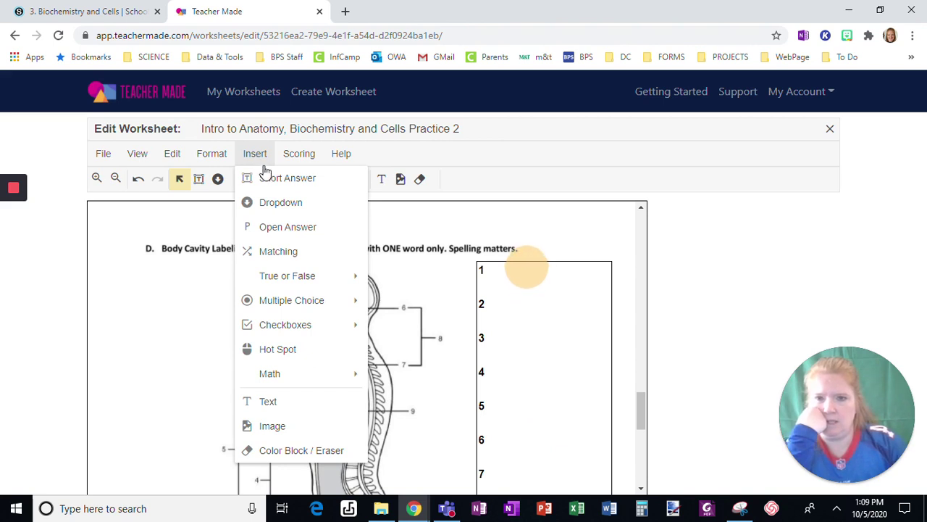
{"action": "left_click", "coordinate": [269, 177]}
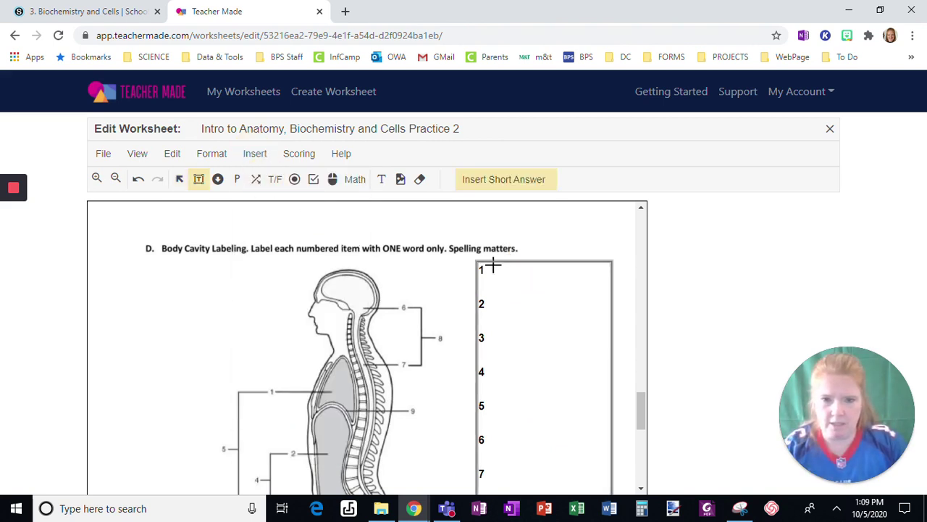
{"action": "left_click", "coordinate": [493, 266]}
{"action": "left_click", "coordinate": [504, 181]}
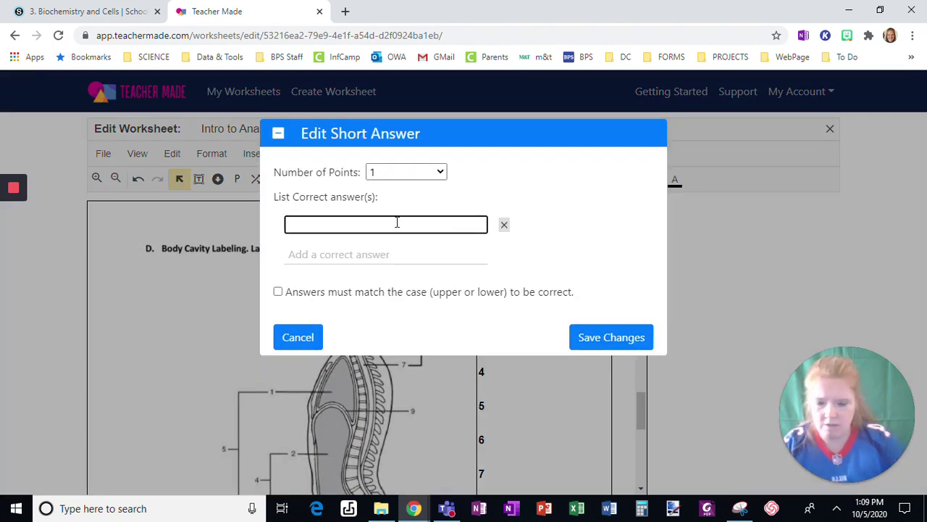
{"action": "type", "text": "thoracic"}
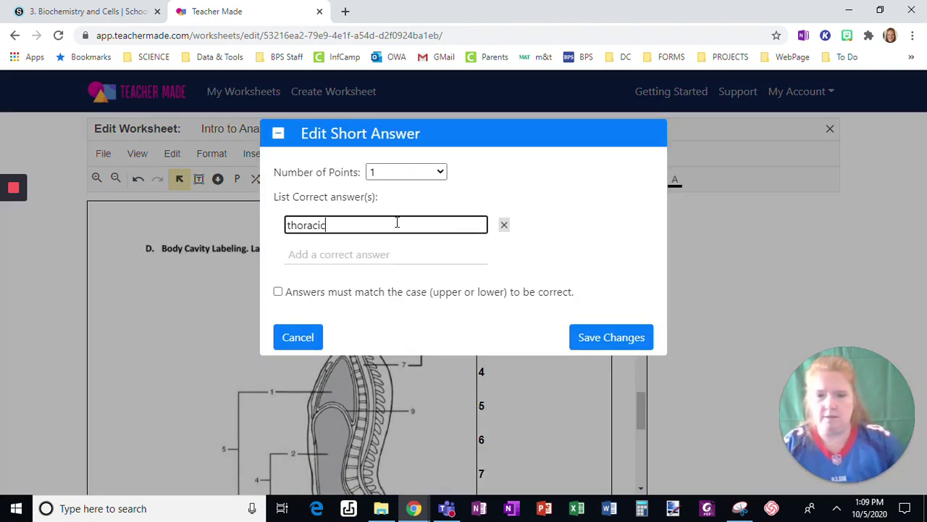
{"action": "left_click", "coordinate": [580, 340]}
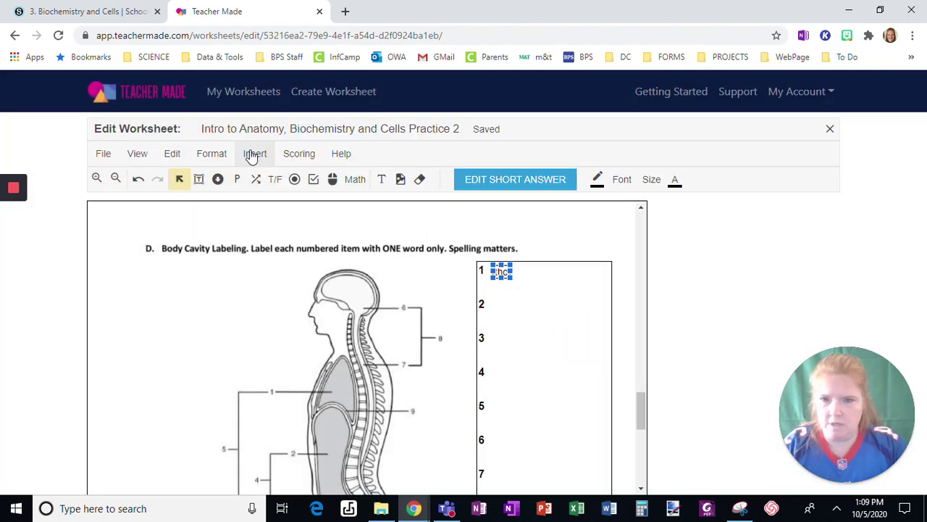
Step: Add a short-answer blank beside number 2 with abdominal as the correct answer
{"action": "left_click", "coordinate": [253, 154]}
{"action": "left_click", "coordinate": [254, 178]}
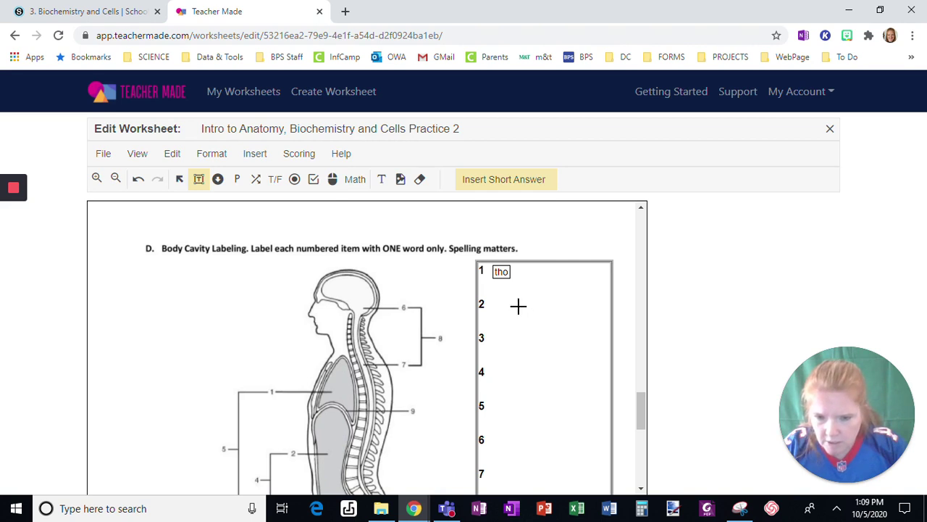
{"action": "left_click", "coordinate": [493, 298]}
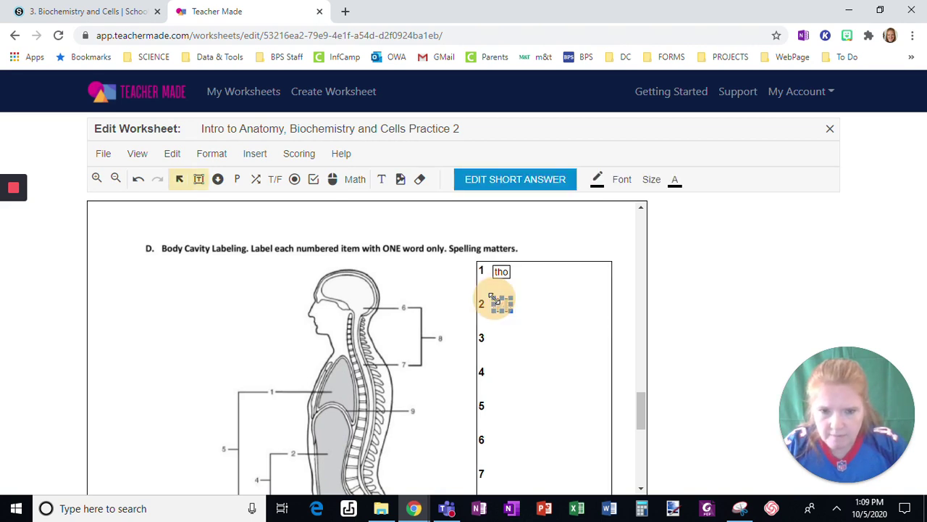
{"action": "left_click", "coordinate": [511, 178]}
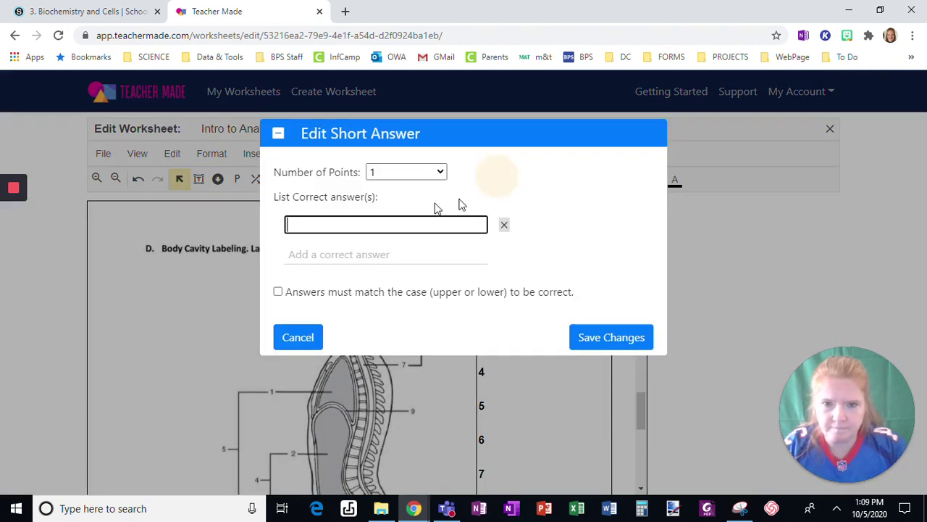
{"action": "type", "text": "abd"}
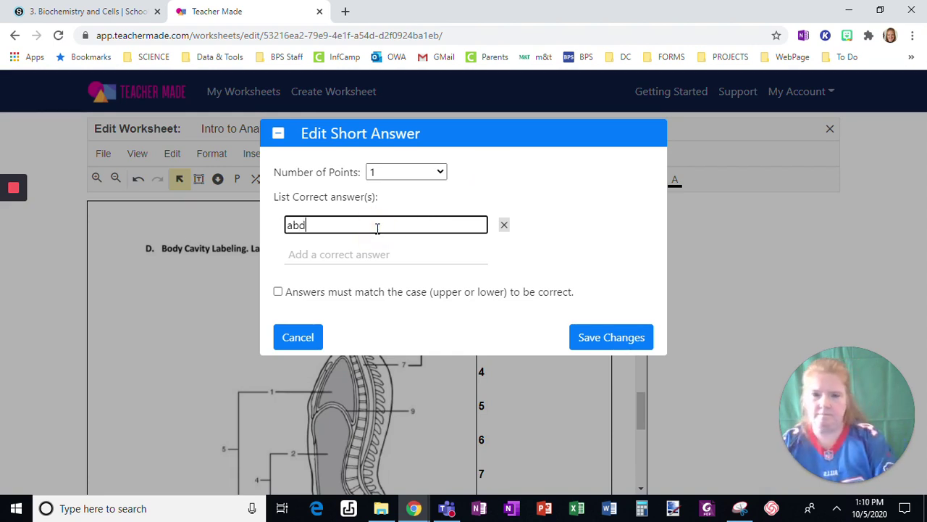
{"action": "type", "text": "ominal"}
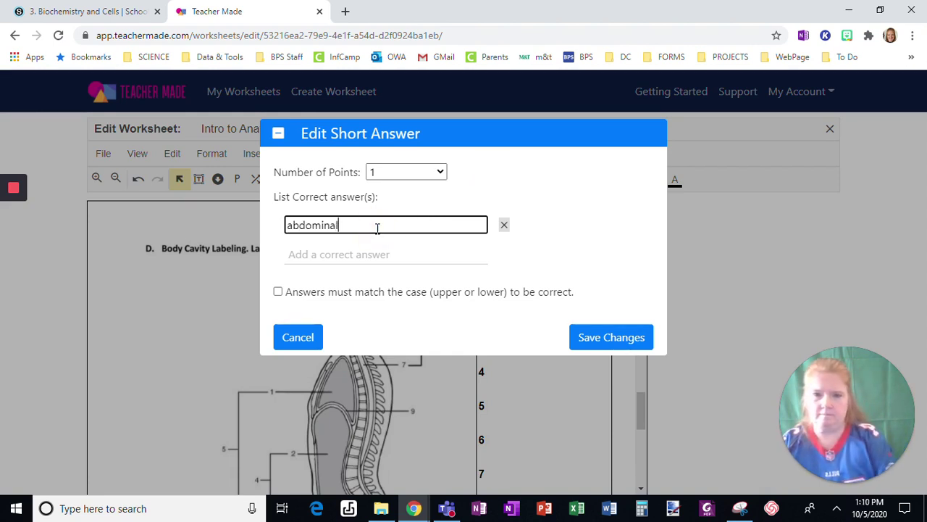
{"action": "left_click", "coordinate": [610, 342]}
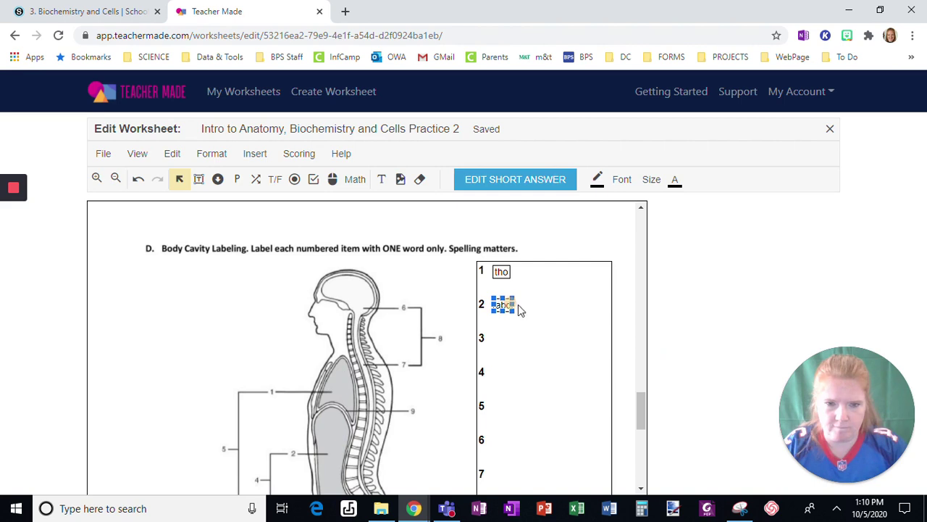
Step: Widen number 1's answer blank so thoracic fits
{"action": "left_click", "coordinate": [525, 307]}
{"action": "left_click", "coordinate": [507, 271]}
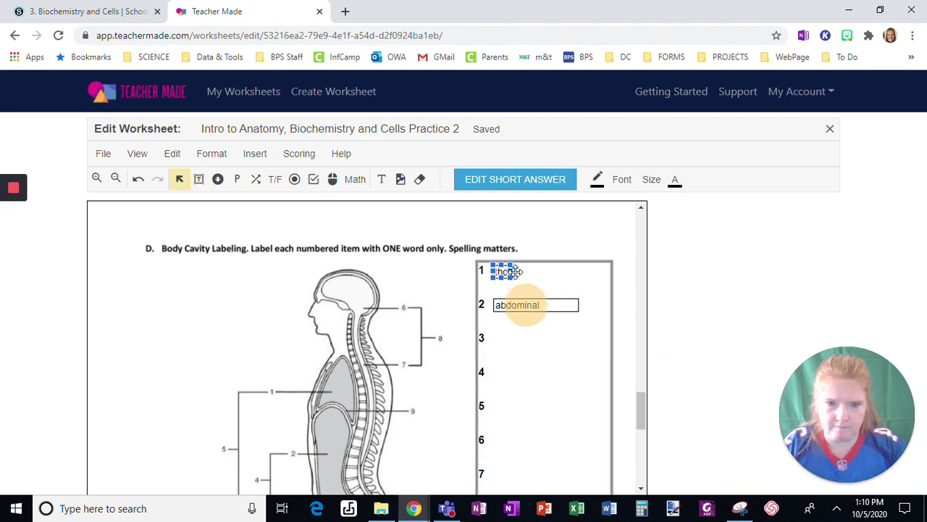
{"action": "left_click_drag", "start_coordinate": [514, 271], "coordinate": [572, 276]}
{"action": "left_click", "coordinate": [549, 321]}
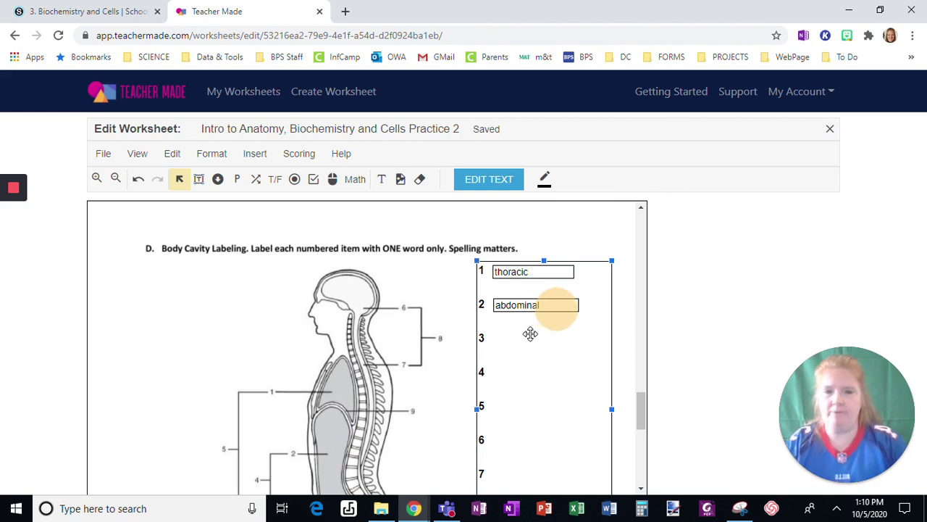
{"action": "left_click", "coordinate": [561, 309]}
{"action": "left_click", "coordinate": [571, 311]}
{"action": "left_click", "coordinate": [511, 272]}
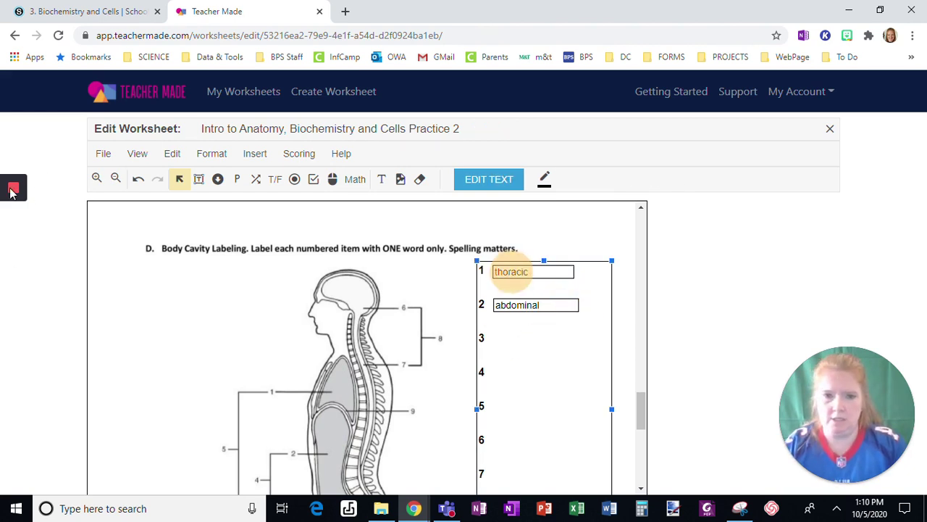
{"action": "scroll", "coordinate": [216, 319], "scroll_direction": "down", "scroll_amount": 3}
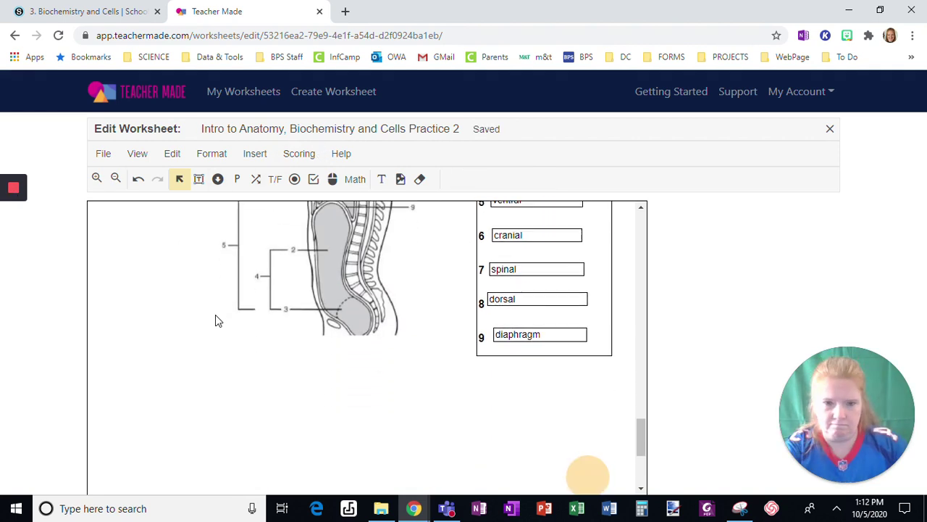
{"action": "scroll", "coordinate": [215, 319], "scroll_direction": "up", "scroll_amount": 1}
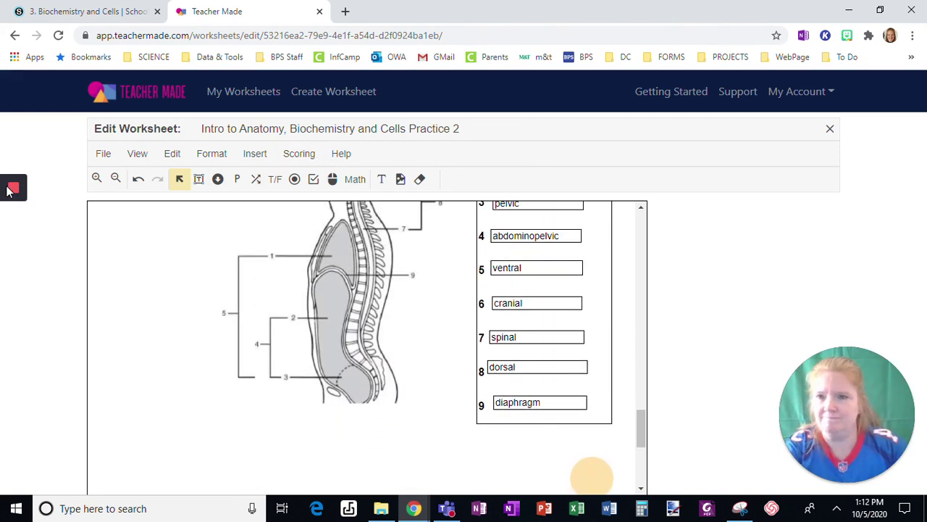
{"action": "scroll", "coordinate": [332, 334], "scroll_direction": "down", "scroll_amount": 2}
{"action": "scroll", "coordinate": [332, 335], "scroll_direction": "up", "scroll_amount": 5}
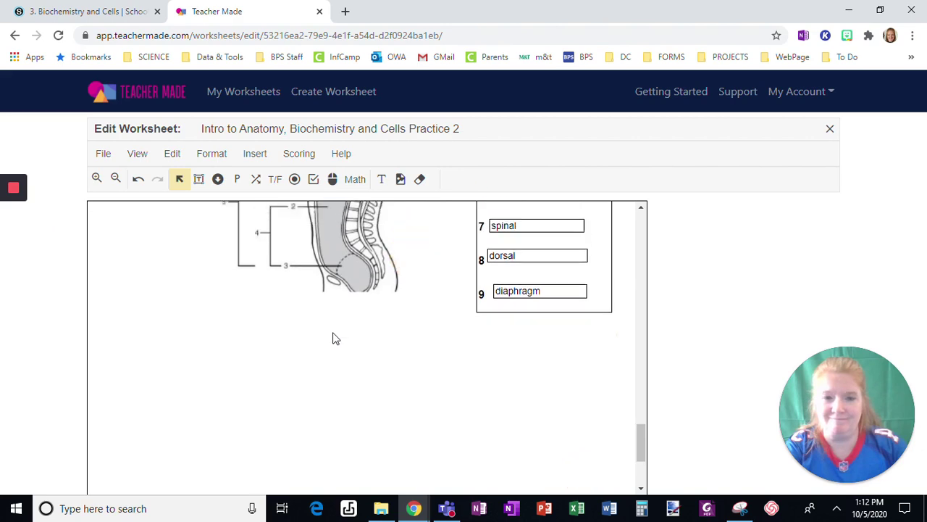
{"action": "scroll", "coordinate": [332, 339], "scroll_direction": "up", "scroll_amount": 5}
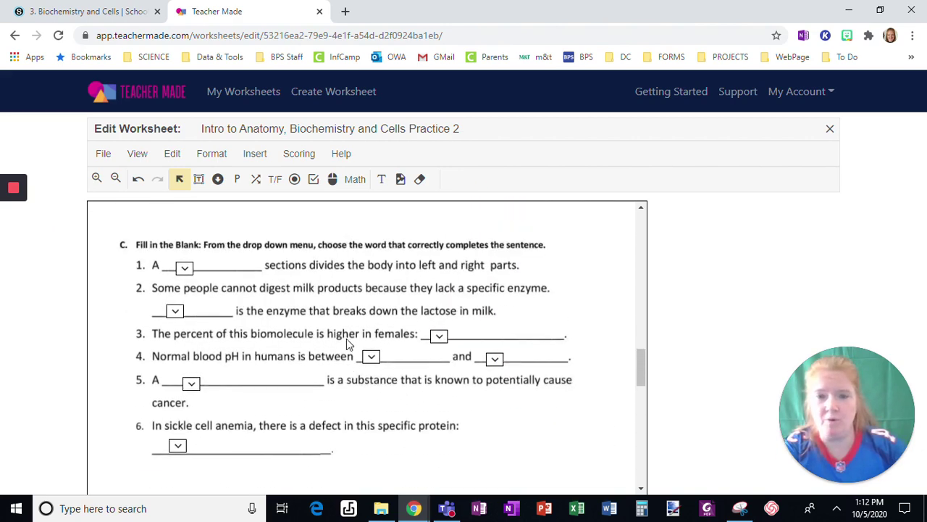
{"action": "scroll", "coordinate": [377, 335], "scroll_direction": "up", "scroll_amount": 10}
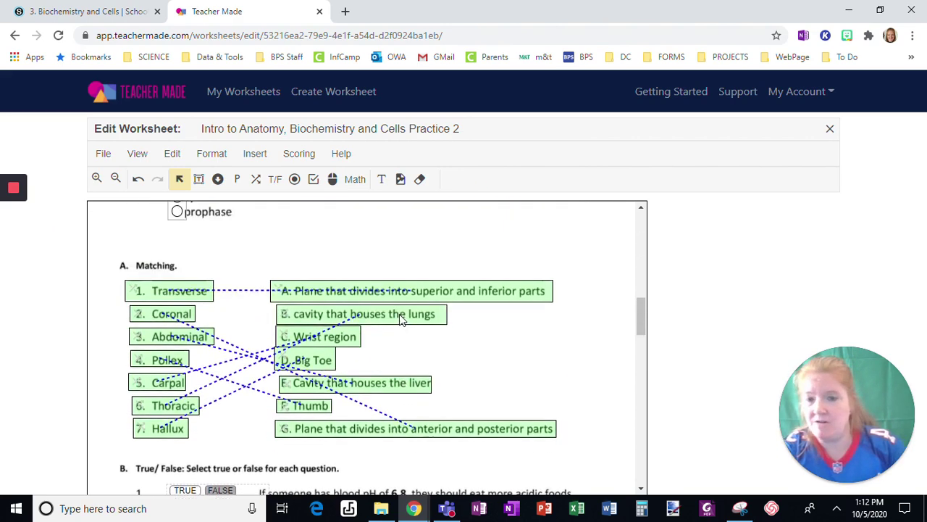
{"action": "scroll", "coordinate": [407, 312], "scroll_direction": "up", "scroll_amount": 6}
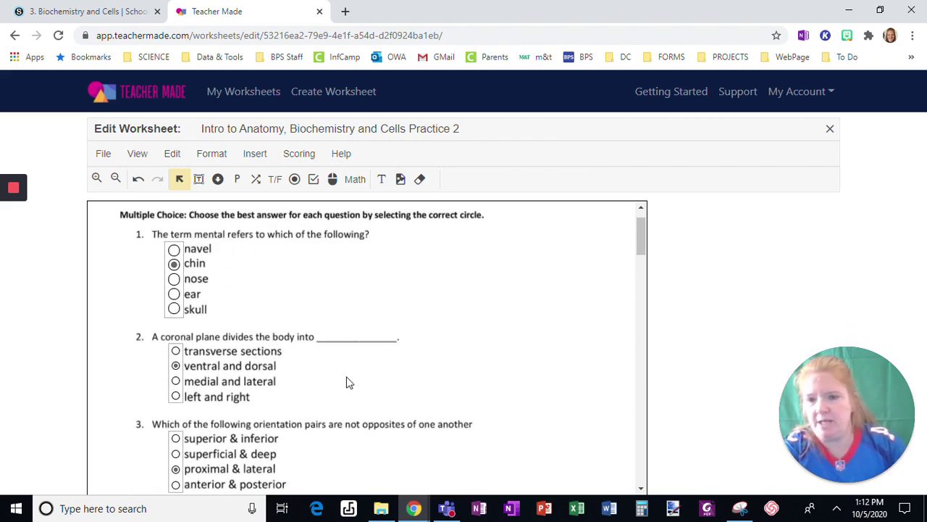
{"action": "scroll", "coordinate": [352, 377], "scroll_direction": "down", "scroll_amount": 3}
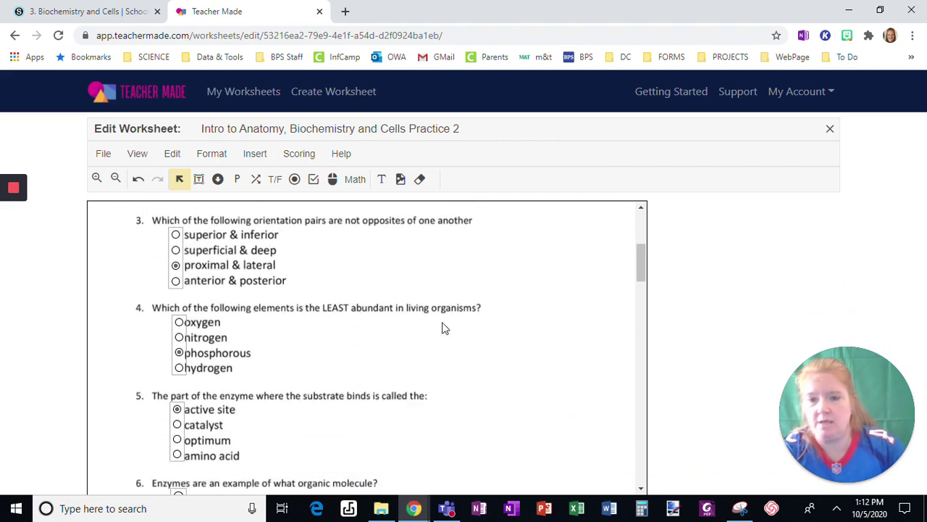
{"action": "scroll", "coordinate": [457, 330], "scroll_direction": "down", "scroll_amount": 3}
{"action": "scroll", "coordinate": [511, 327], "scroll_direction": "down", "scroll_amount": 6}
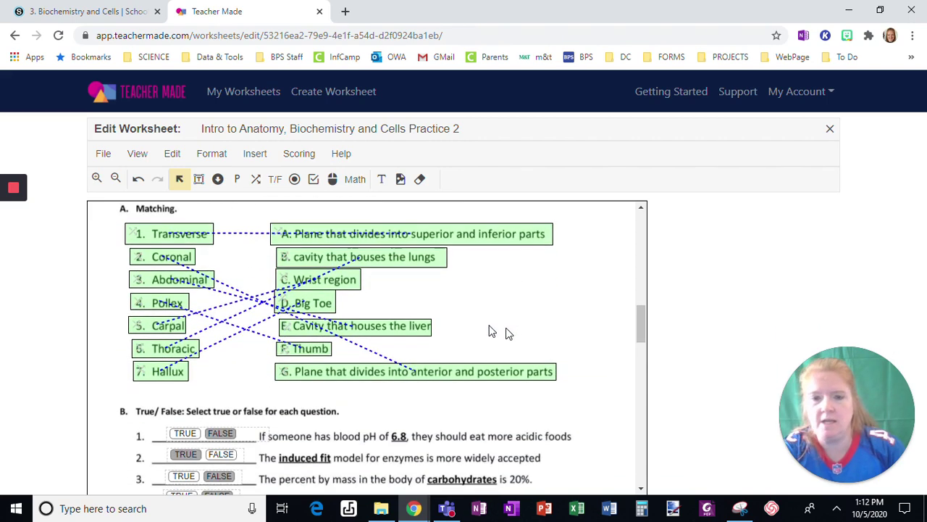
{"action": "scroll", "coordinate": [528, 348], "scroll_direction": "down", "scroll_amount": 2}
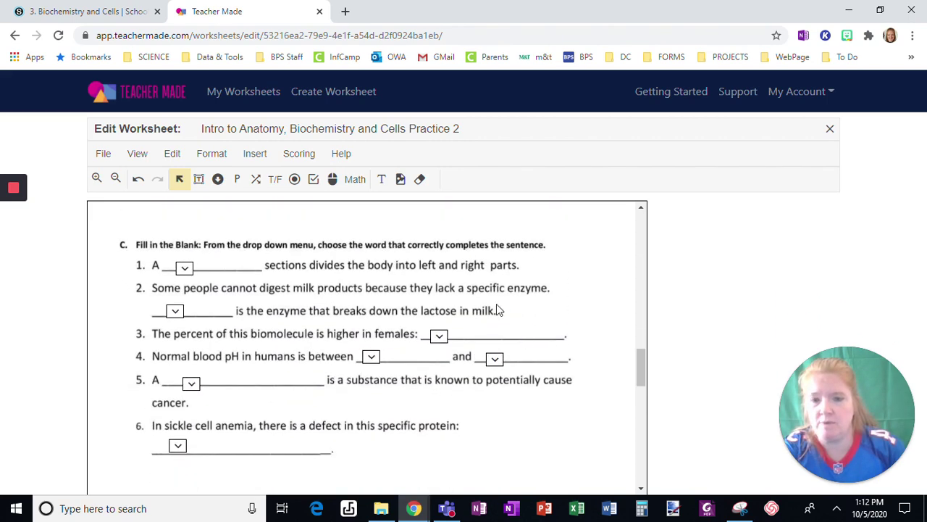
{"action": "scroll", "coordinate": [508, 318], "scroll_direction": "down", "scroll_amount": 3}
{"action": "scroll", "coordinate": [528, 323], "scroll_direction": "down", "scroll_amount": 4}
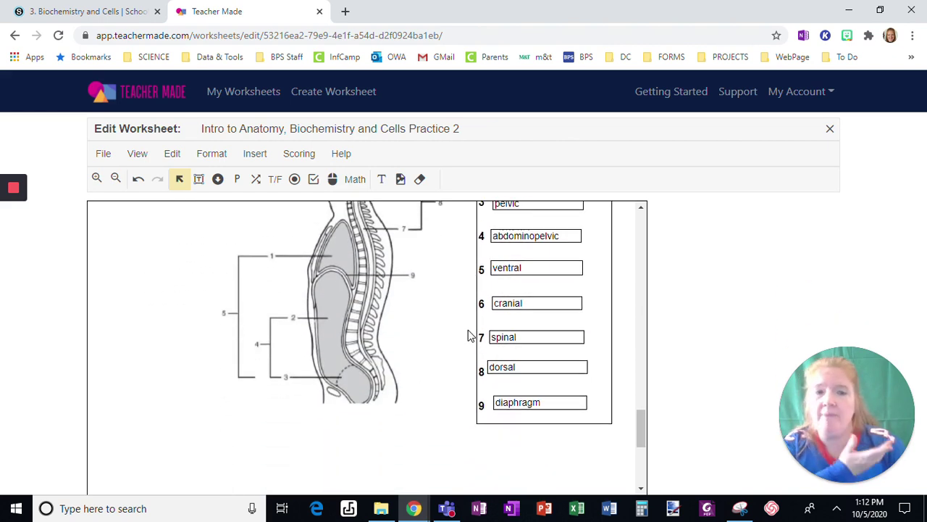
{"action": "scroll", "coordinate": [406, 319], "scroll_direction": "down", "scroll_amount": 3}
{"action": "scroll", "coordinate": [385, 311], "scroll_direction": "down", "scroll_amount": 1}
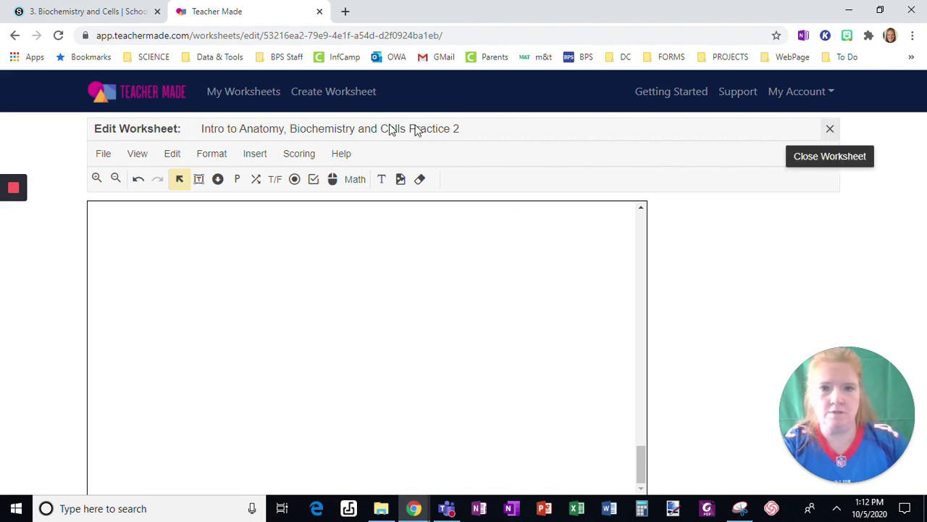
Step: From My Worksheets, preview the Intro to Anatomy, Biochemistry and Cells Practice 2 worksheet as a student
{"action": "left_click", "coordinate": [247, 100]}
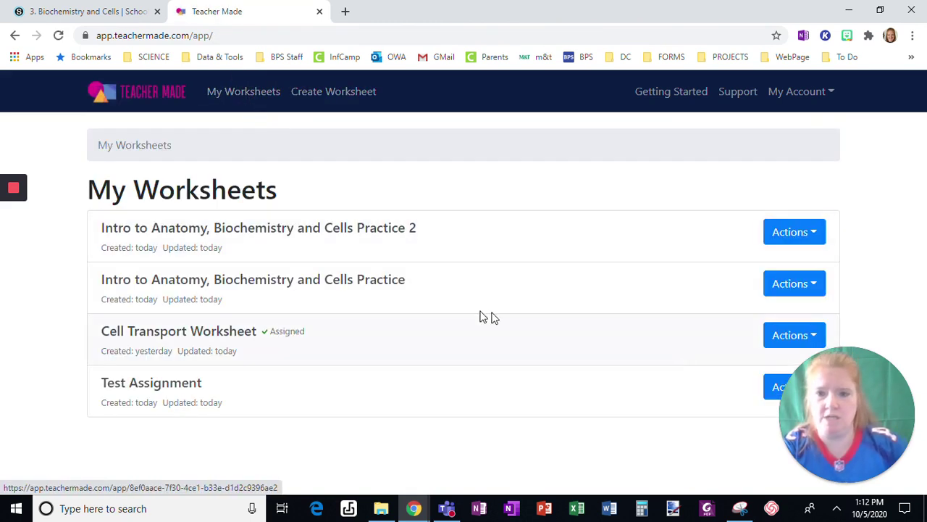
{"action": "left_click", "coordinate": [774, 239]}
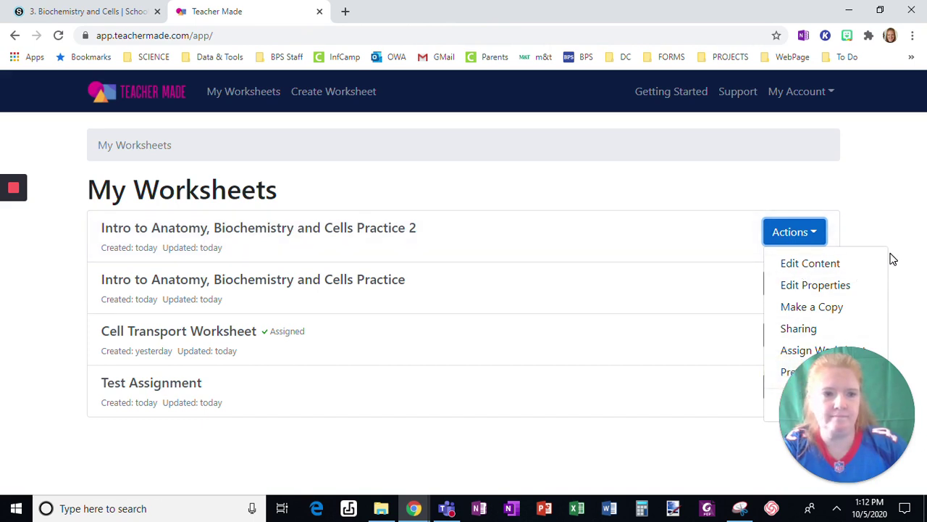
{"action": "mouse_move", "coordinate": [884, 432]}
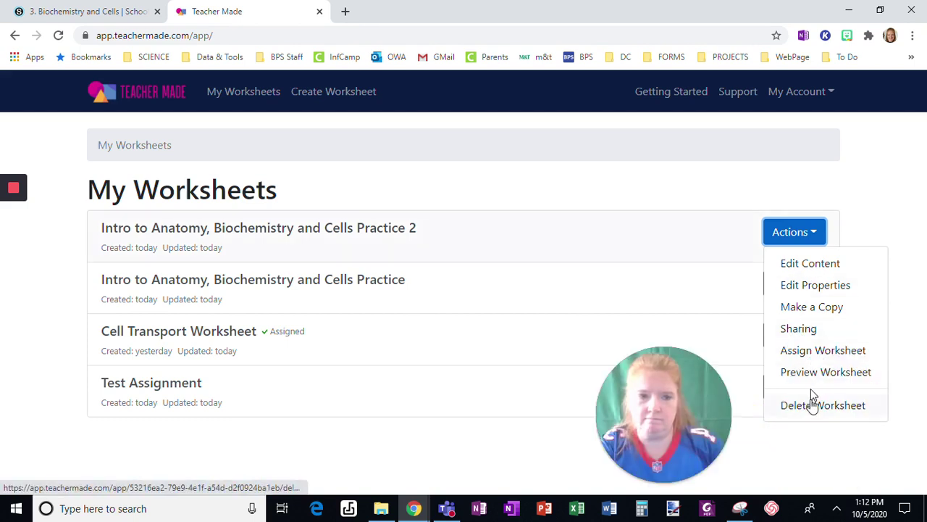
{"action": "left_click", "coordinate": [828, 377]}
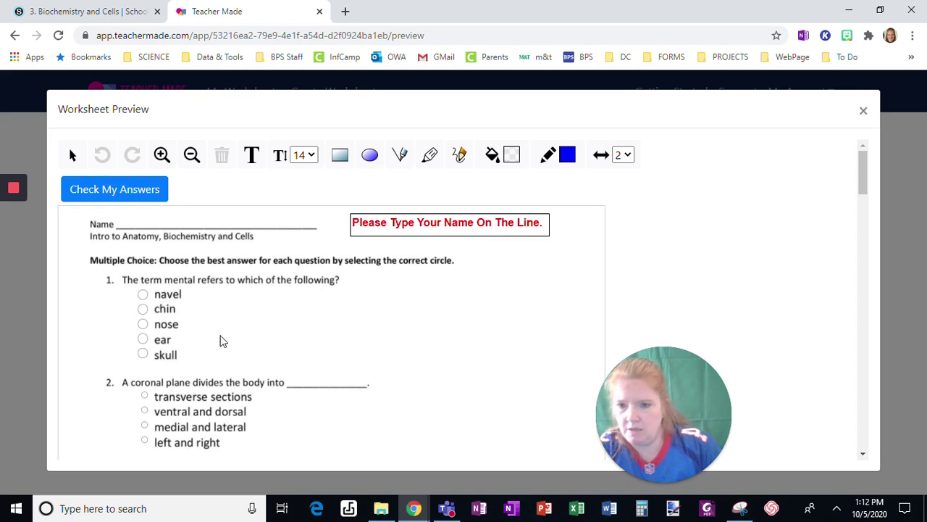
Step: Choose medial and lateral for question 2, then match Transverse, Coronal and Abdominal to their definitions
{"action": "scroll", "coordinate": [223, 341], "scroll_direction": "down", "scroll_amount": 1}
{"action": "left_click", "coordinate": [145, 360]}
{"action": "scroll", "coordinate": [318, 354], "scroll_direction": "down", "scroll_amount": 1}
{"action": "scroll", "coordinate": [322, 353], "scroll_direction": "down", "scroll_amount": 2}
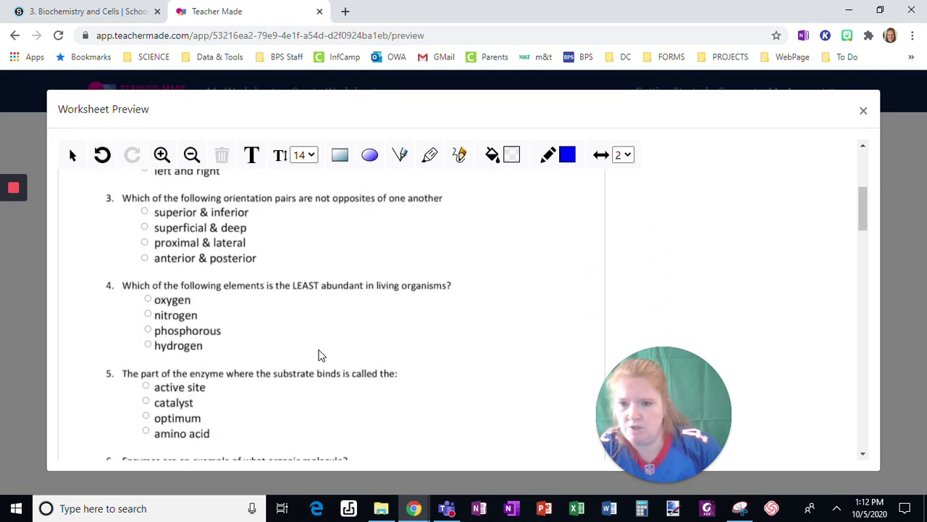
{"action": "scroll", "coordinate": [322, 355], "scroll_direction": "down", "scroll_amount": 4}
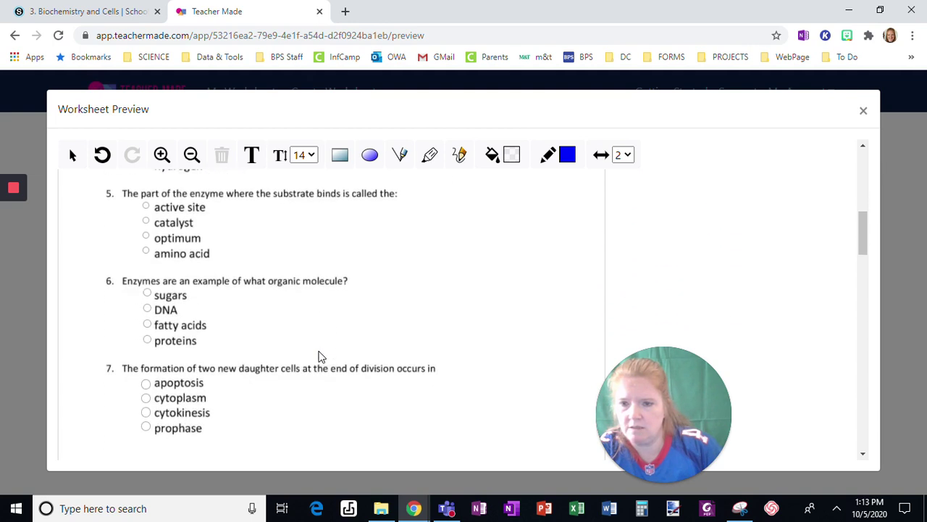
{"action": "scroll", "coordinate": [321, 356], "scroll_direction": "down", "scroll_amount": 2}
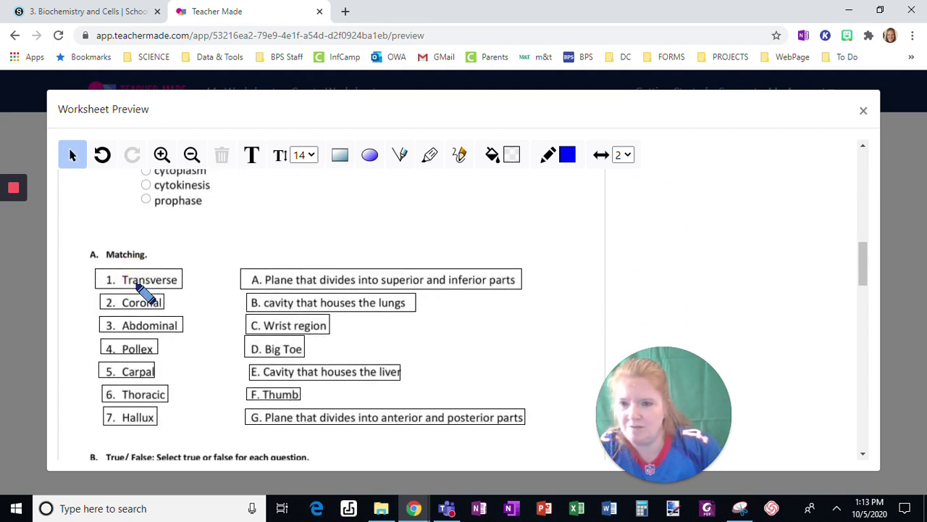
{"action": "mouse_move", "coordinate": [135, 285]}
{"action": "left_mouse_down"}
{"action": "mouse_move", "coordinate": [290, 292]}
{"action": "mouse_move", "coordinate": [281, 296]}
{"action": "left_mouse_up"}
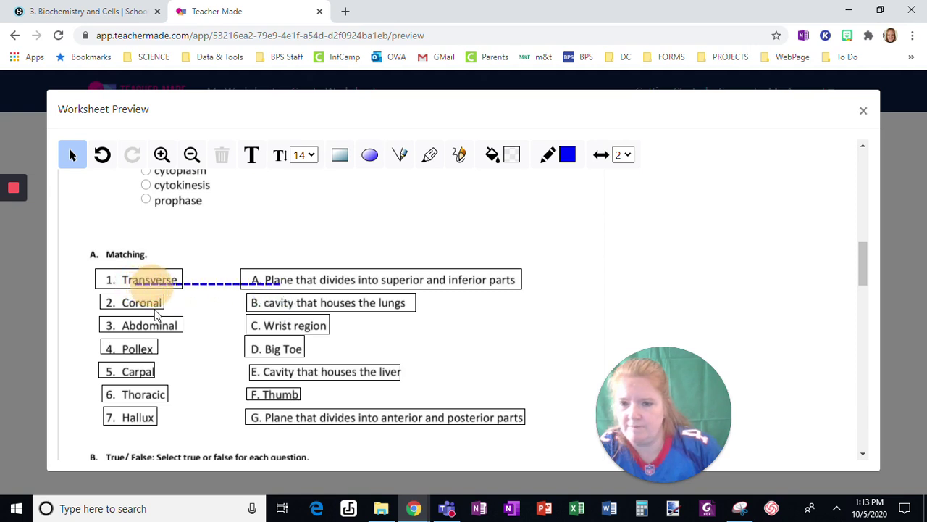
{"action": "mouse_move", "coordinate": [143, 304]}
{"action": "left_mouse_down"}
{"action": "mouse_move", "coordinate": [270, 448]}
{"action": "mouse_move", "coordinate": [252, 418]}
{"action": "left_mouse_up"}
{"action": "mouse_move", "coordinate": [141, 323]}
{"action": "left_mouse_down"}
{"action": "mouse_move", "coordinate": [261, 346]}
{"action": "mouse_move", "coordinate": [305, 371]}
{"action": "mouse_move", "coordinate": [316, 308]}
{"action": "mouse_move", "coordinate": [312, 375]}
{"action": "left_mouse_up"}
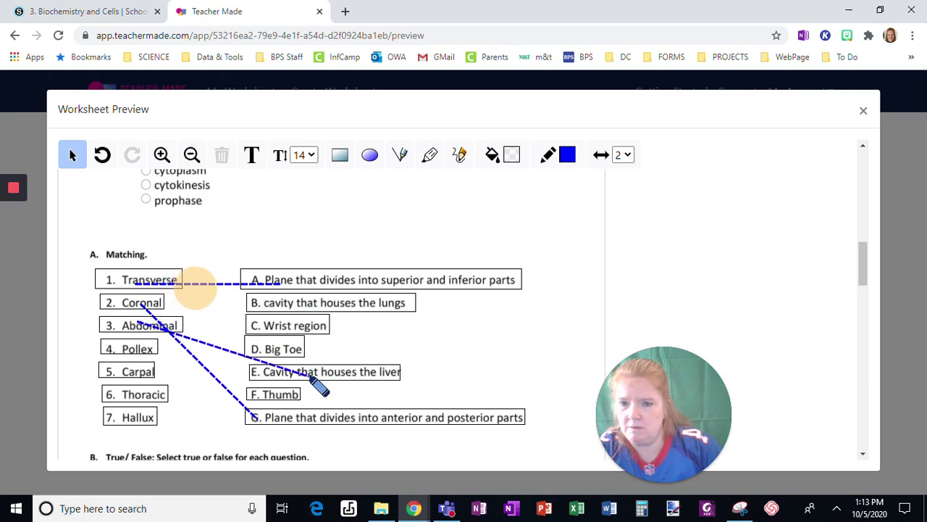
Step: View blank 1's dropdown choices without picking one, click label box 3, and scroll to the bottom
{"action": "scroll", "coordinate": [326, 333], "scroll_direction": "down", "scroll_amount": 3}
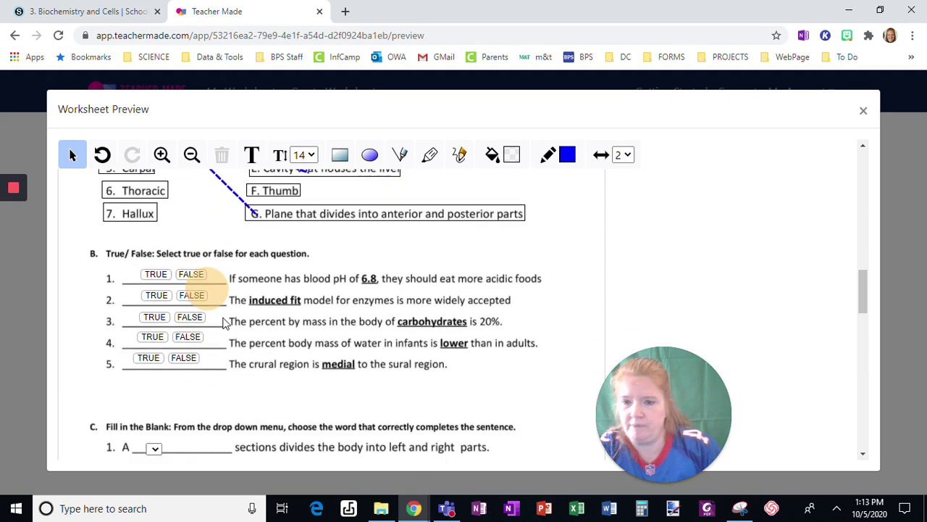
{"action": "scroll", "coordinate": [307, 297], "scroll_direction": "down", "scroll_amount": 2}
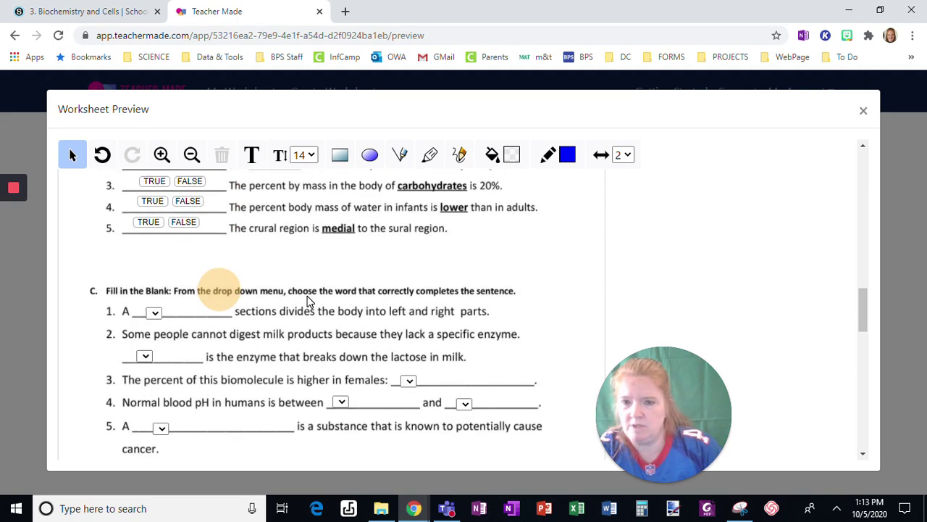
{"action": "left_click", "coordinate": [154, 313]}
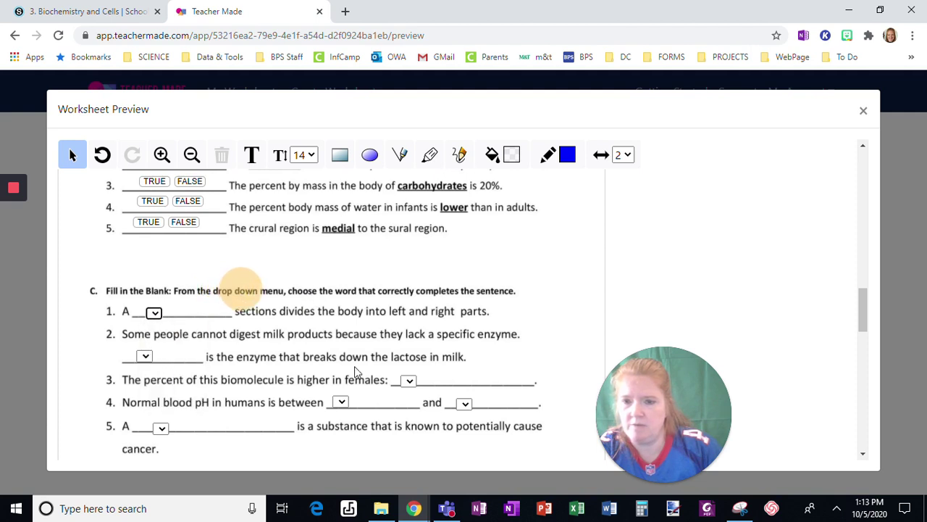
{"action": "scroll", "coordinate": [357, 367], "scroll_direction": "down", "scroll_amount": 2}
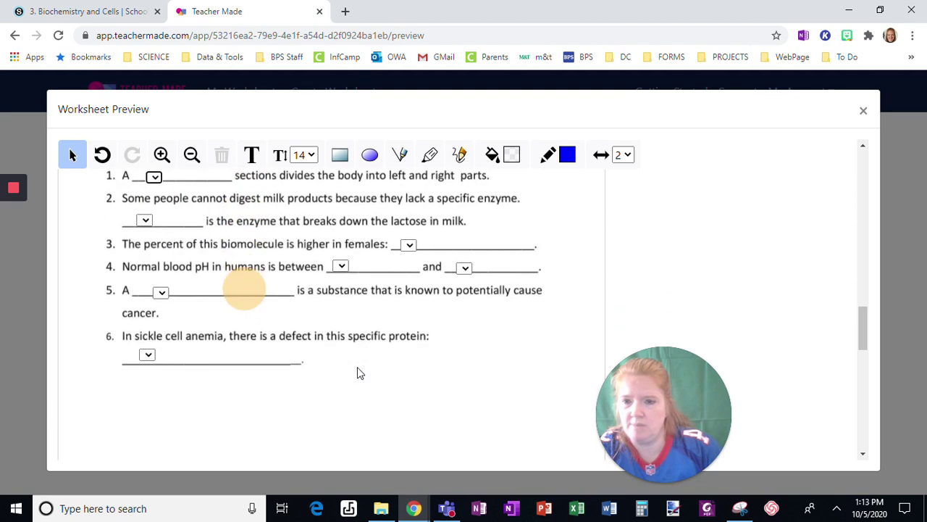
{"action": "left_click", "coordinate": [154, 178]}
{"action": "left_click", "coordinate": [165, 240]}
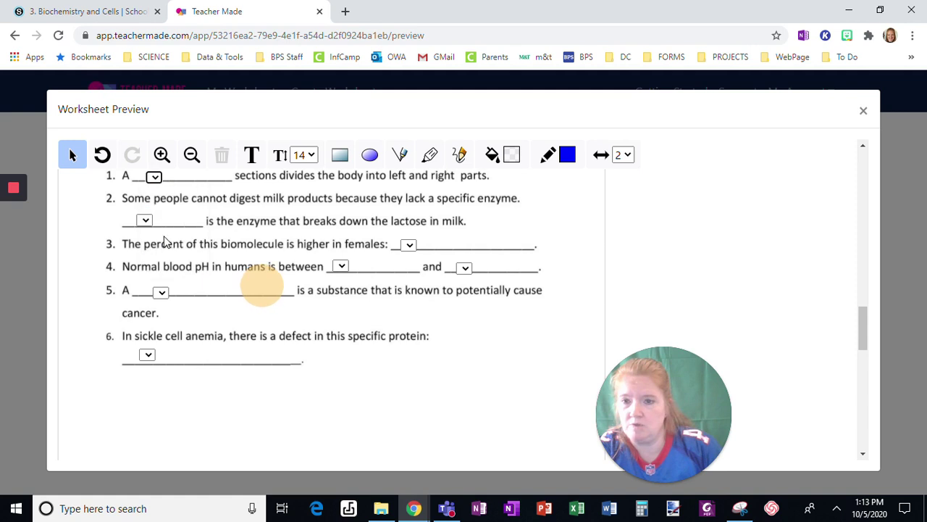
{"action": "left_click", "coordinate": [155, 179]}
{"action": "left_click", "coordinate": [155, 179]}
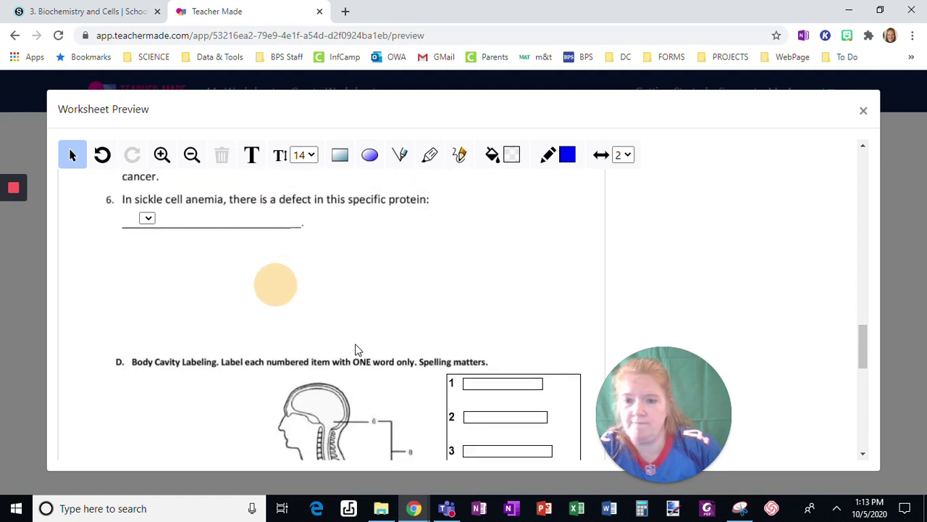
{"action": "scroll", "coordinate": [468, 246], "scroll_direction": "down", "scroll_amount": 3}
{"action": "left_click", "coordinate": [467, 247]}
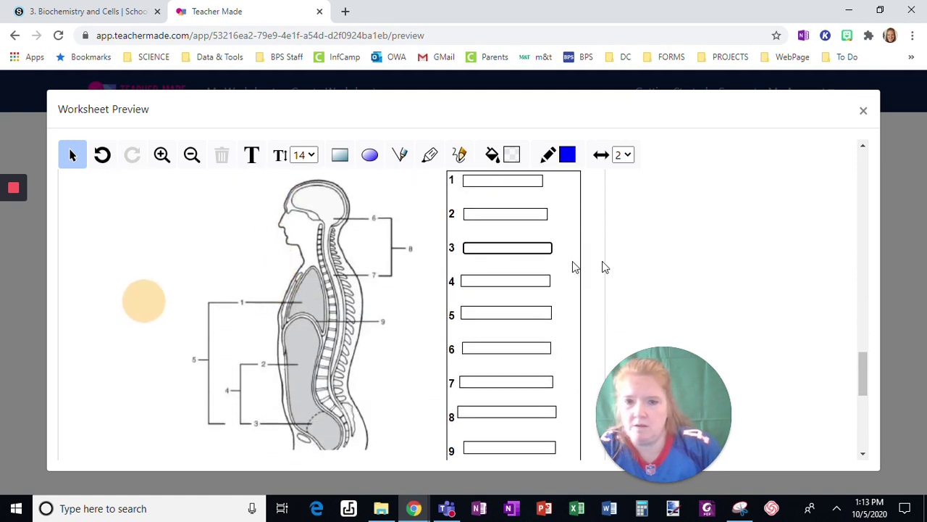
{"action": "scroll", "coordinate": [551, 276], "scroll_direction": "down", "scroll_amount": 5}
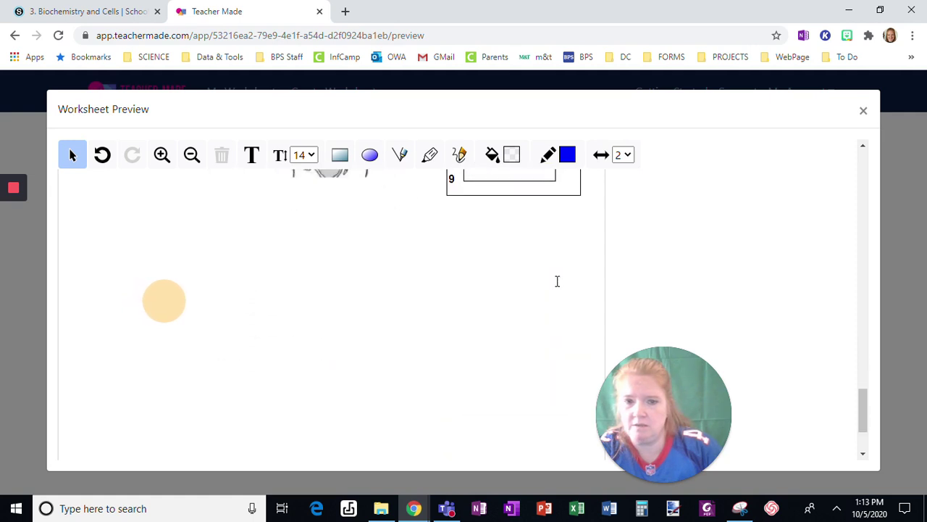
{"action": "scroll", "coordinate": [557, 281], "scroll_direction": "down", "scroll_amount": 2}
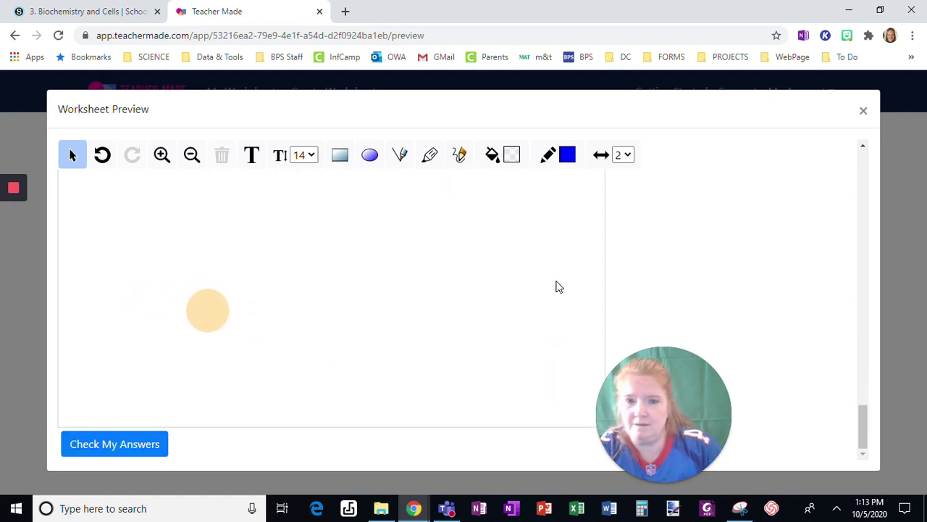
Step: Submit the practice answers, review the 11.43% score, and close the Worksheet Preview
{"action": "left_click", "coordinate": [105, 445]}
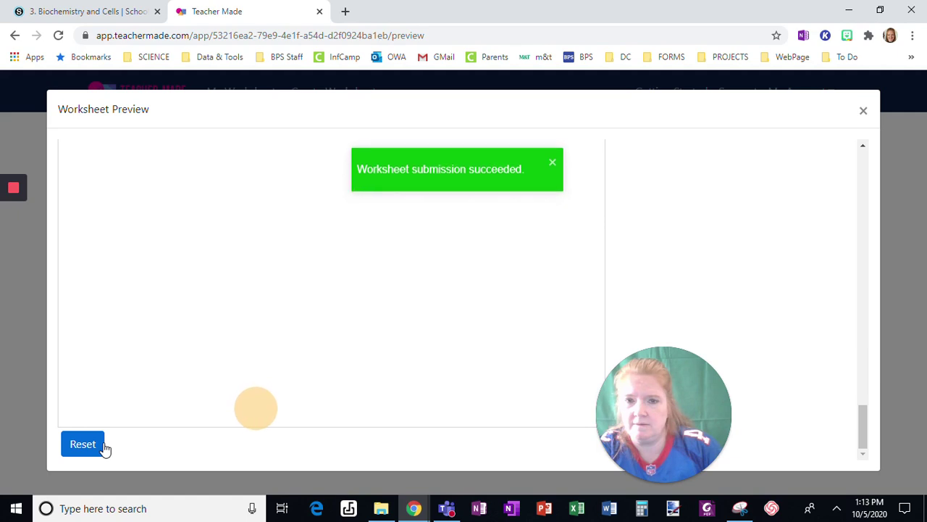
{"action": "scroll", "coordinate": [406, 334], "scroll_direction": "up", "scroll_amount": 10}
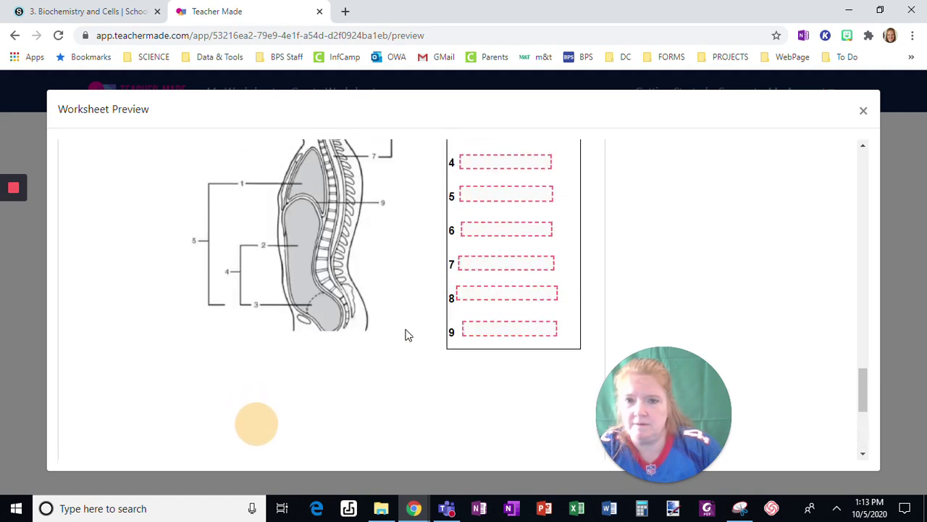
{"action": "scroll", "coordinate": [406, 334], "scroll_direction": "up", "scroll_amount": 5}
{"action": "scroll", "coordinate": [348, 308], "scroll_direction": "up", "scroll_amount": 15}
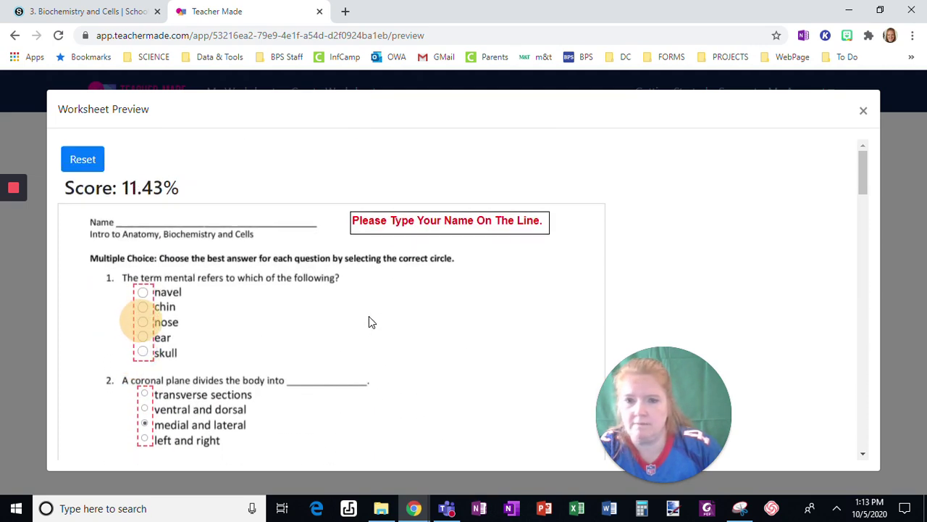
{"action": "left_click", "coordinate": [864, 112]}
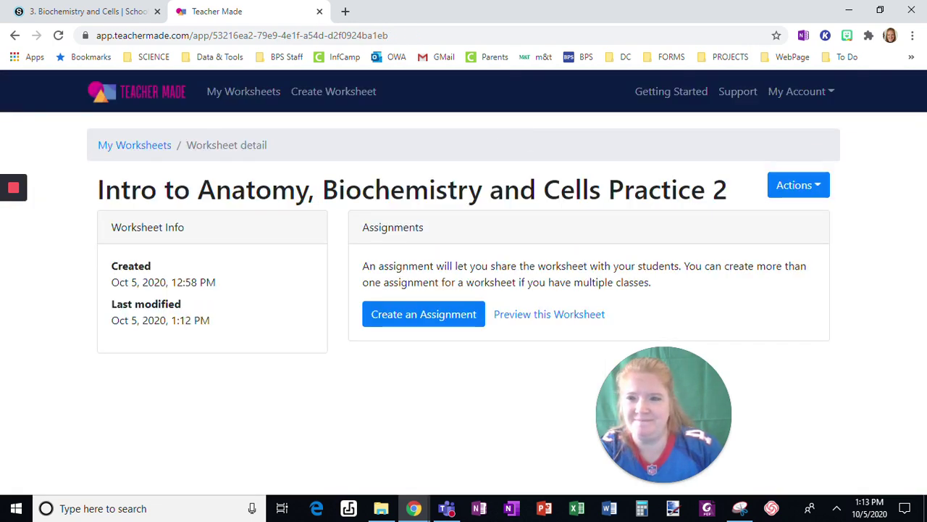